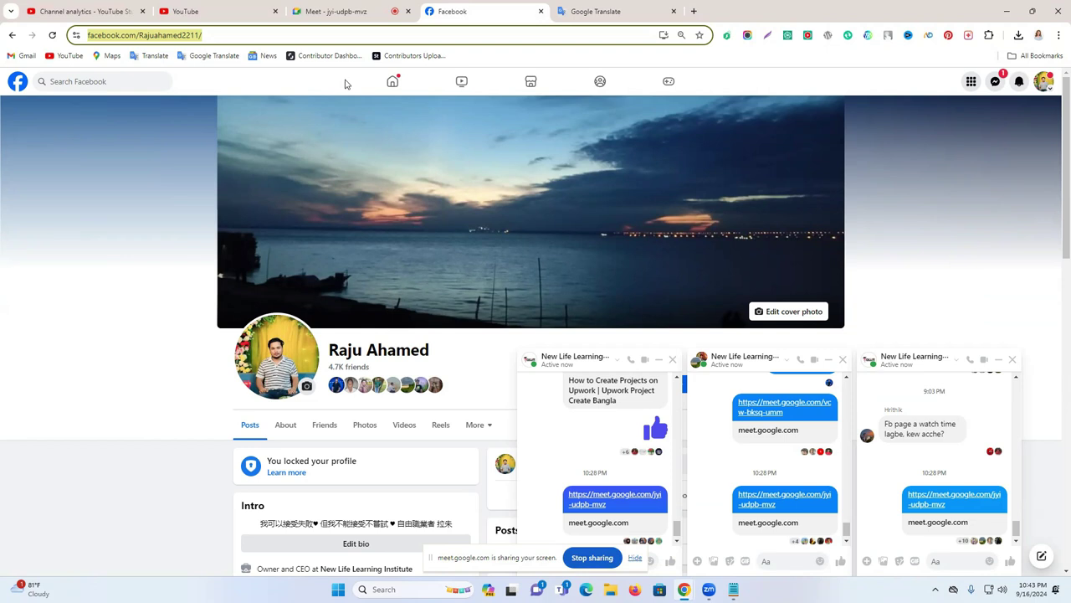
Open the Facebook home feed and put away the three open group chat windows.
click(388, 83)
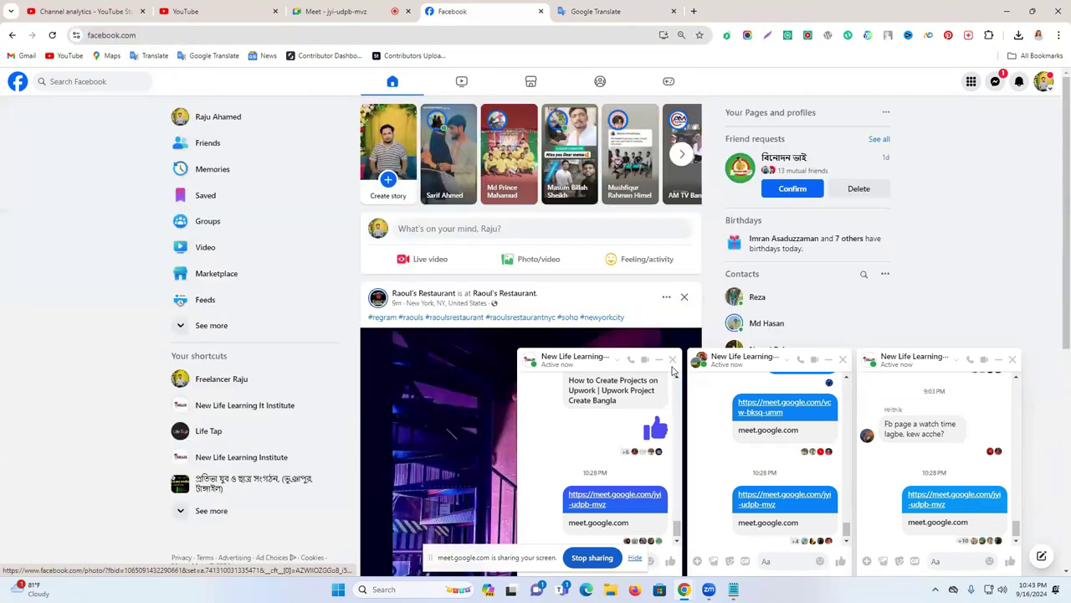
click(672, 360)
click(842, 359)
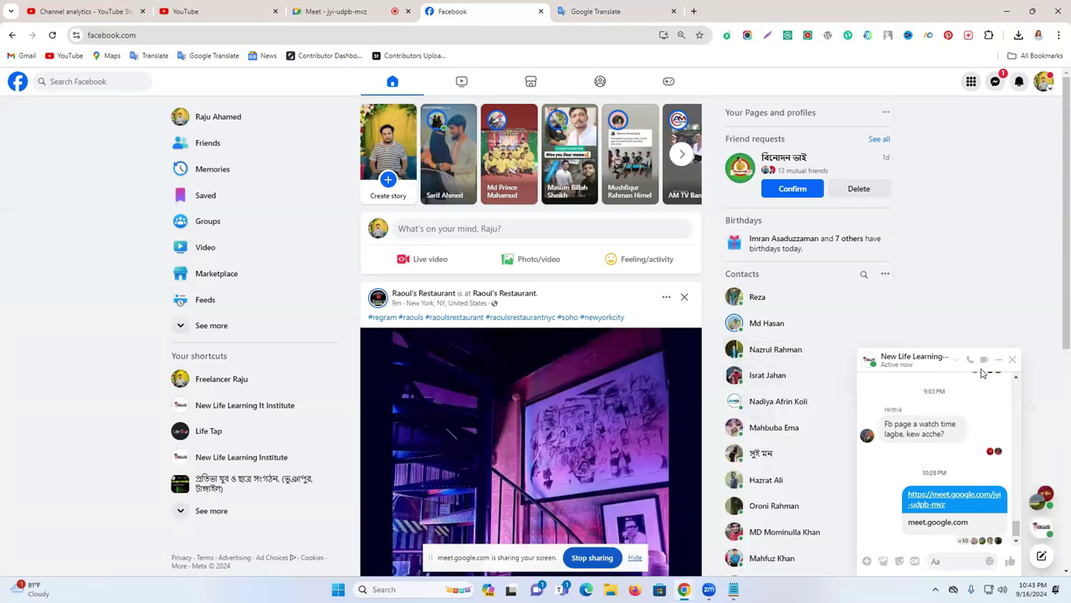
click(998, 359)
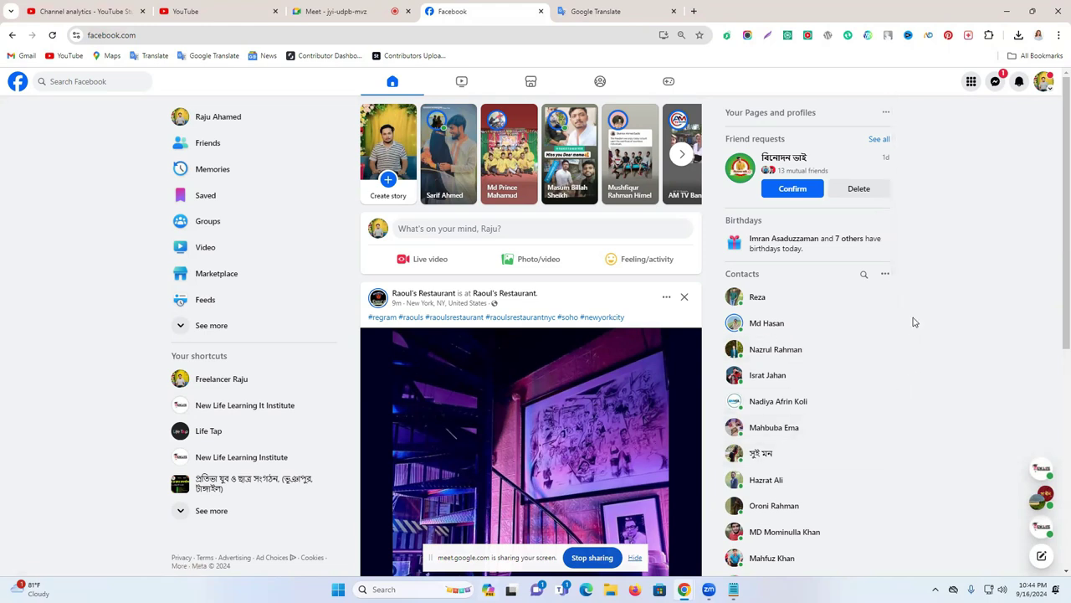
scroll(900, 351, down, 2)
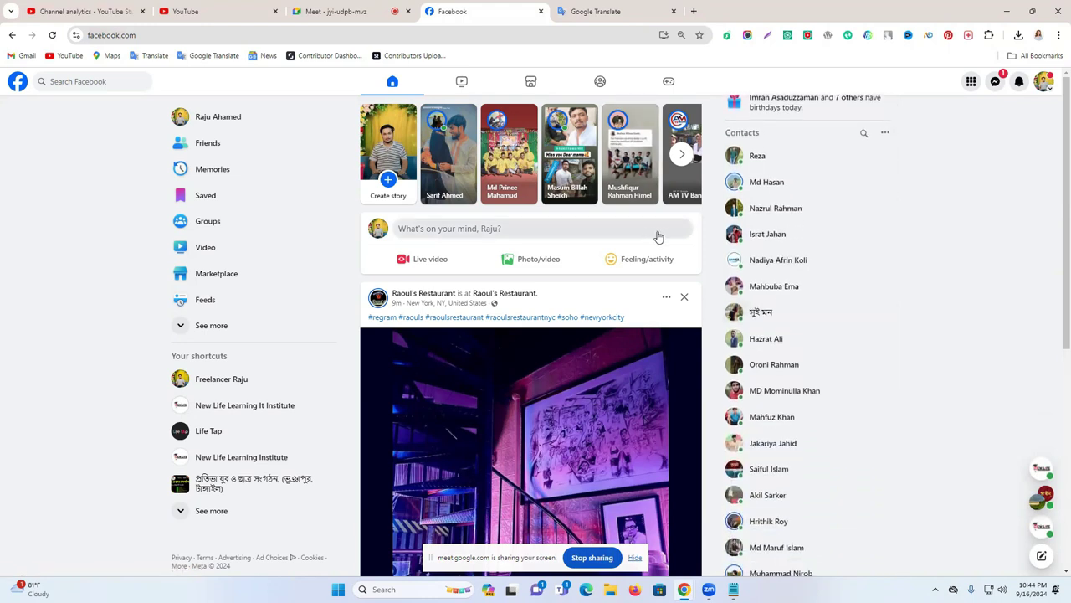
scroll(911, 255, up, 1)
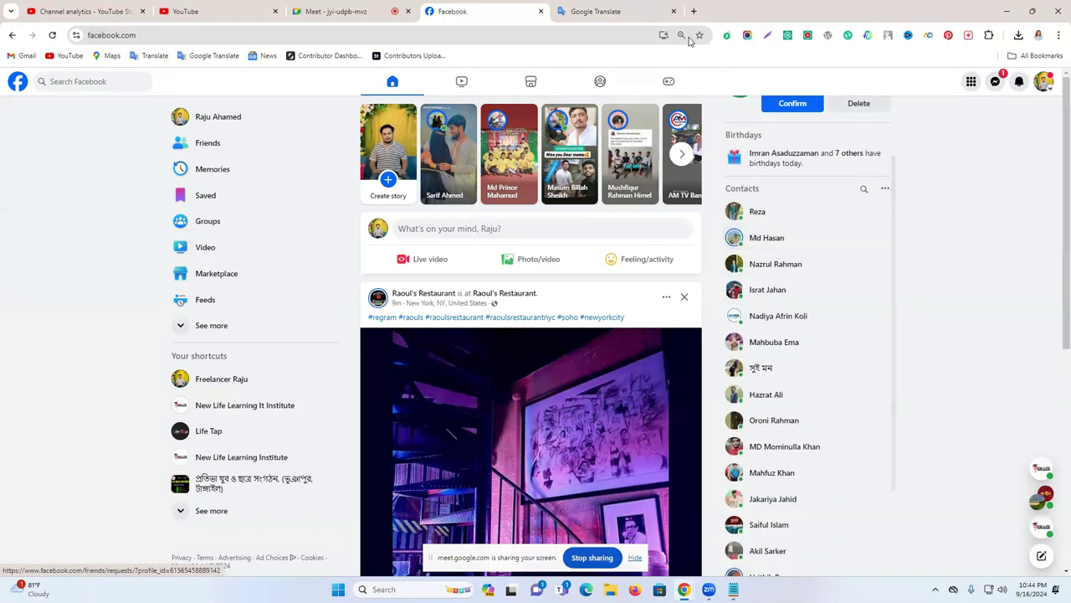
Examine the cat sale ad in the Notepad document, including its opening lines and price.
click(1010, 10)
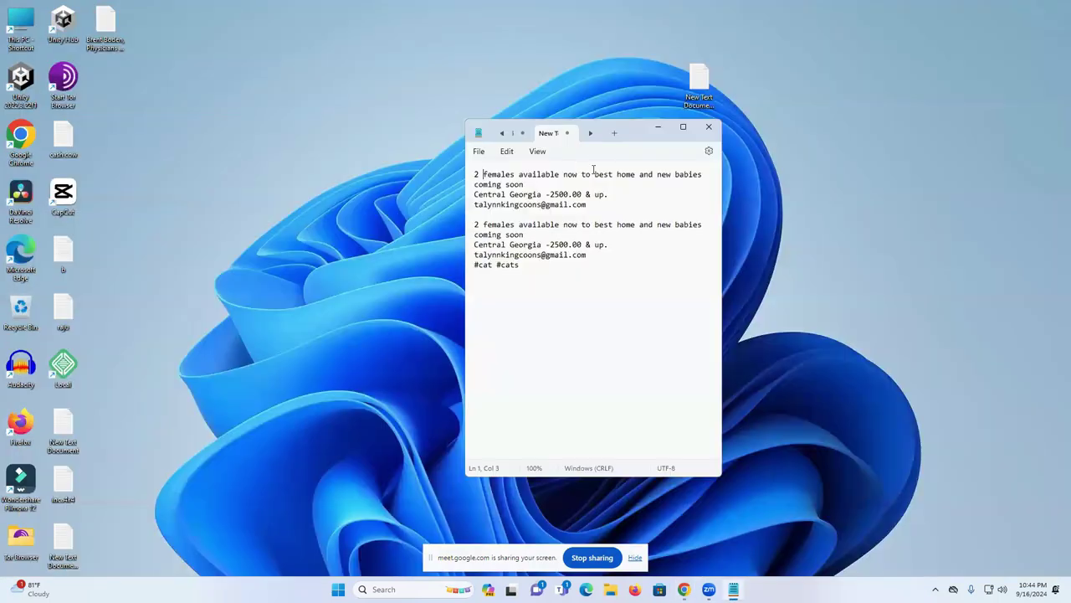
click(475, 177)
drag(474, 177, 541, 182)
double_click(541, 181)
click(592, 185)
drag(549, 194, 569, 194)
click(639, 200)
Return to the Chrome window with the Facebook feed and minimize the Fiverr search window.
click(684, 589)
click(579, 549)
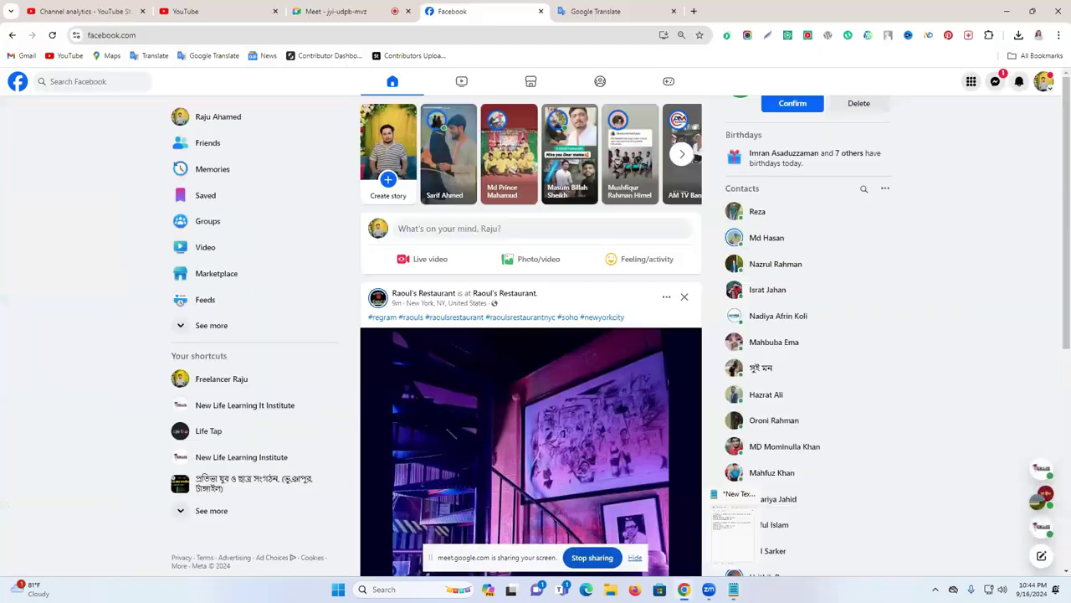
click(684, 589)
click(797, 559)
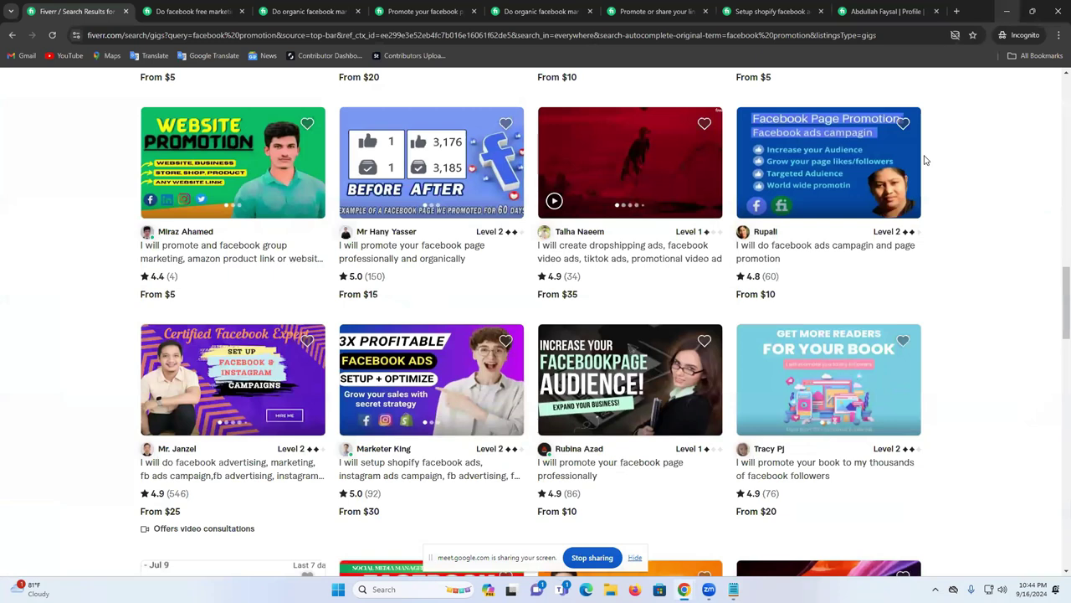
click(1006, 11)
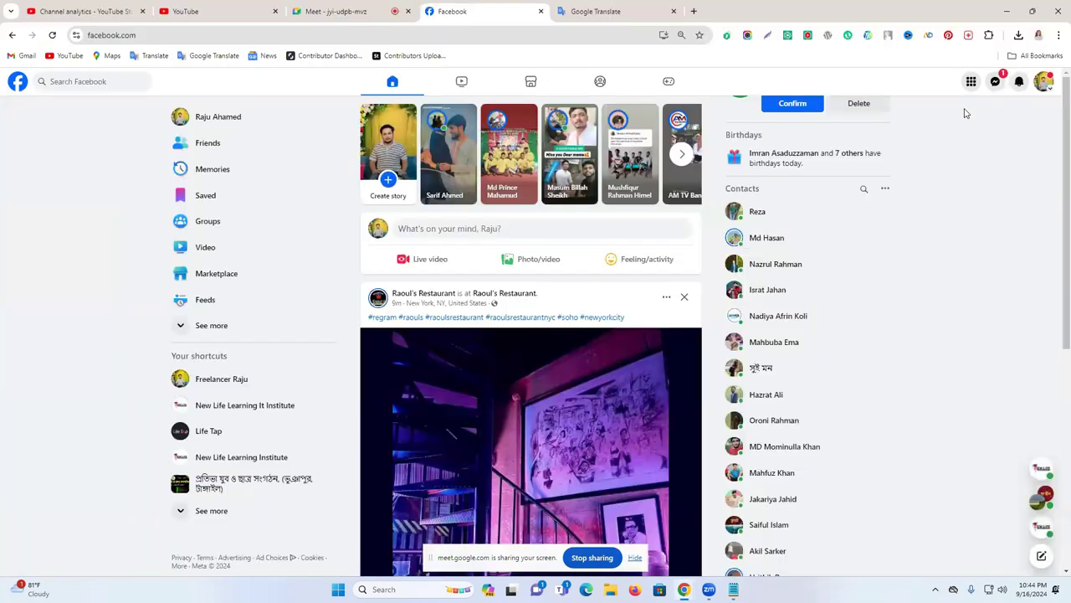
Check the Messenger chat list and the Google Meet participants, then return to the Facebook feed.
click(996, 87)
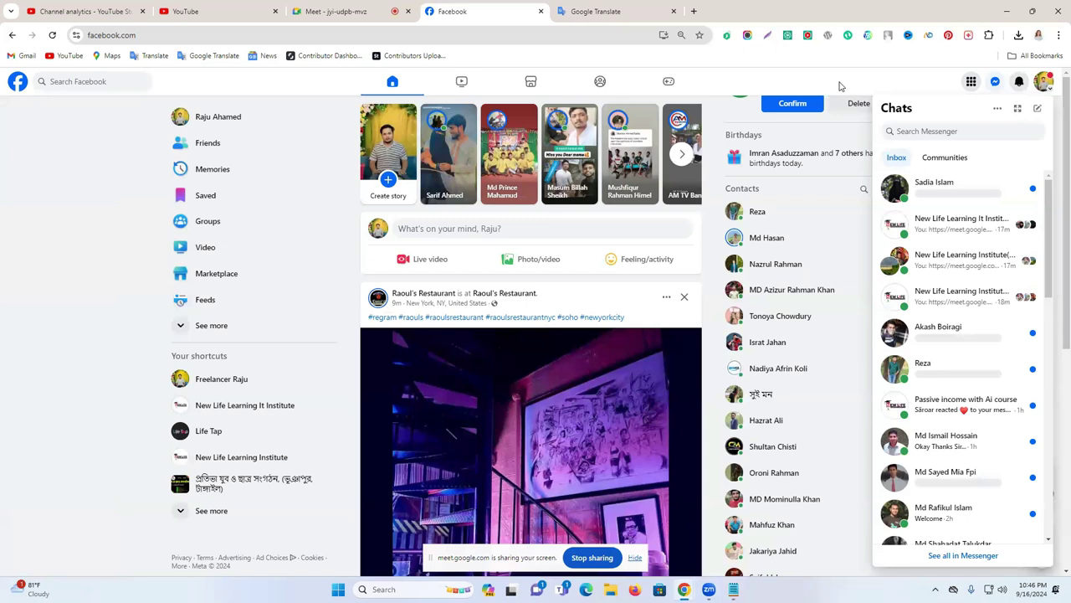
click(351, 8)
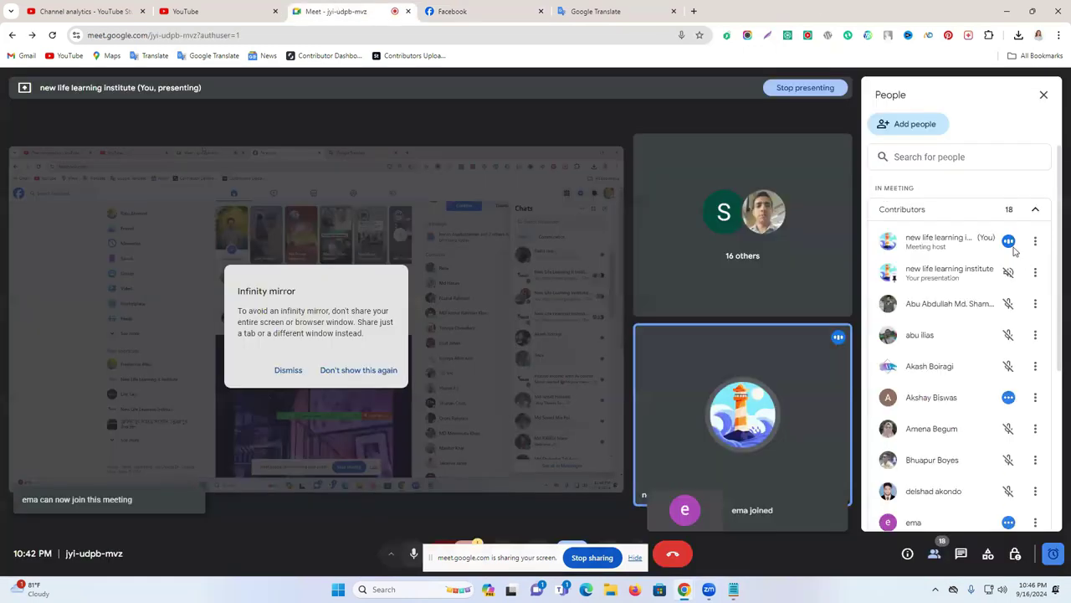
click(998, 264)
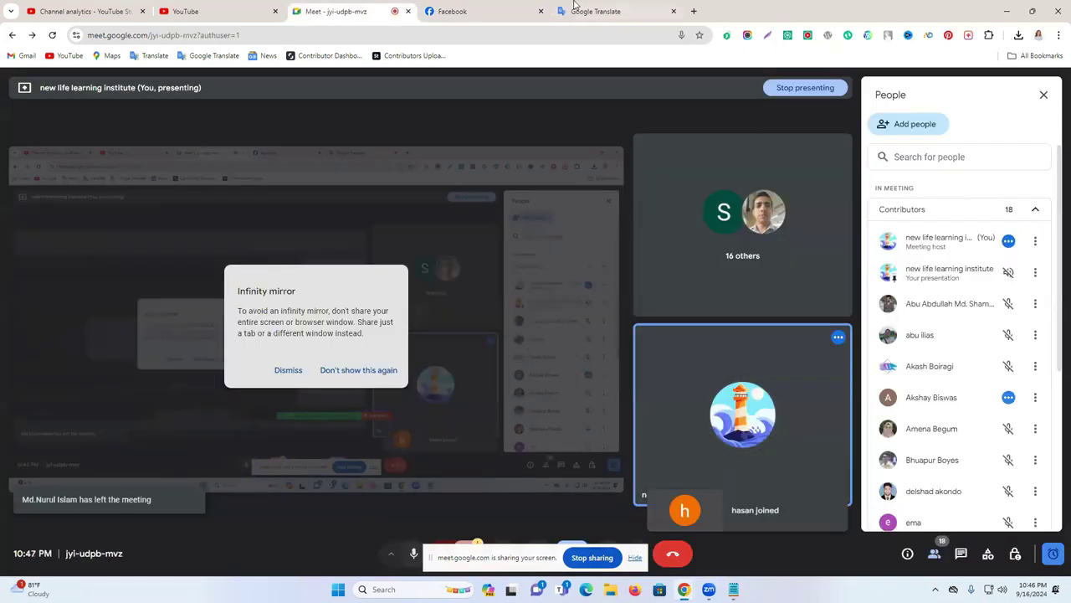
click(526, 6)
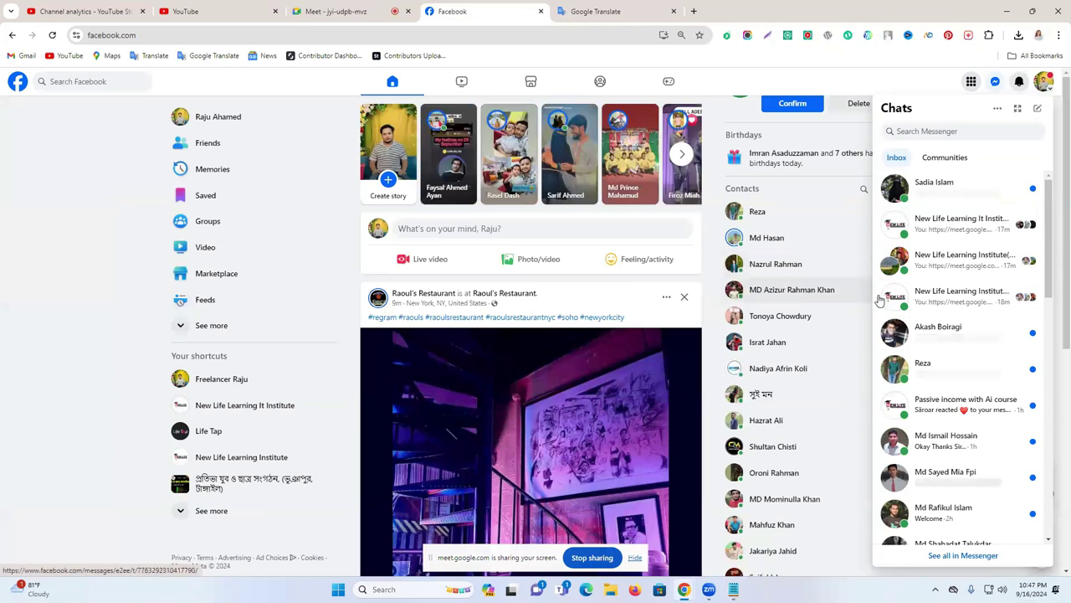
scroll(819, 209, up, 1)
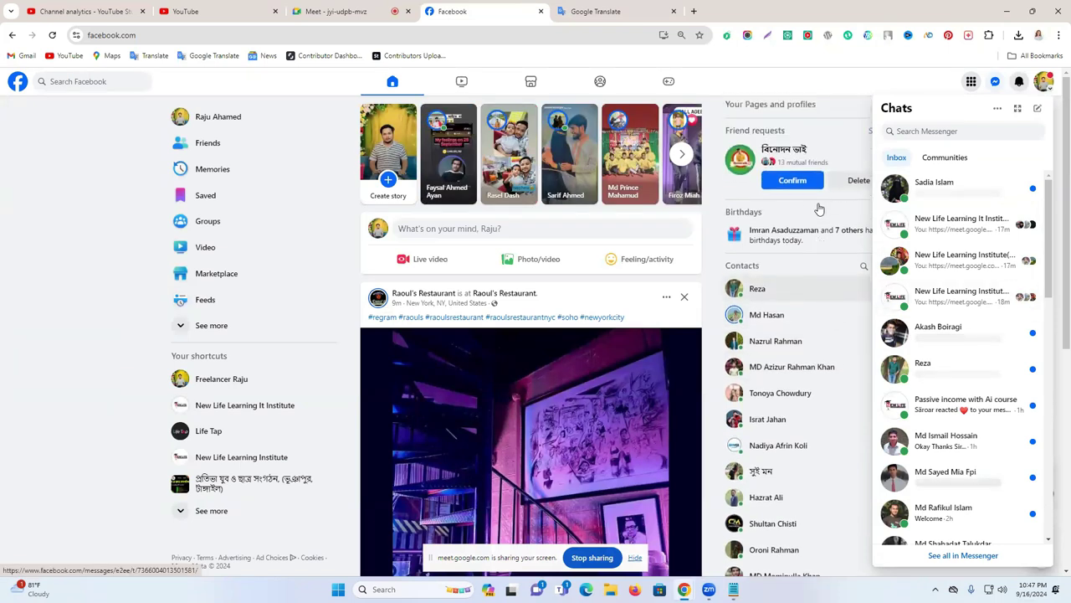
click(812, 130)
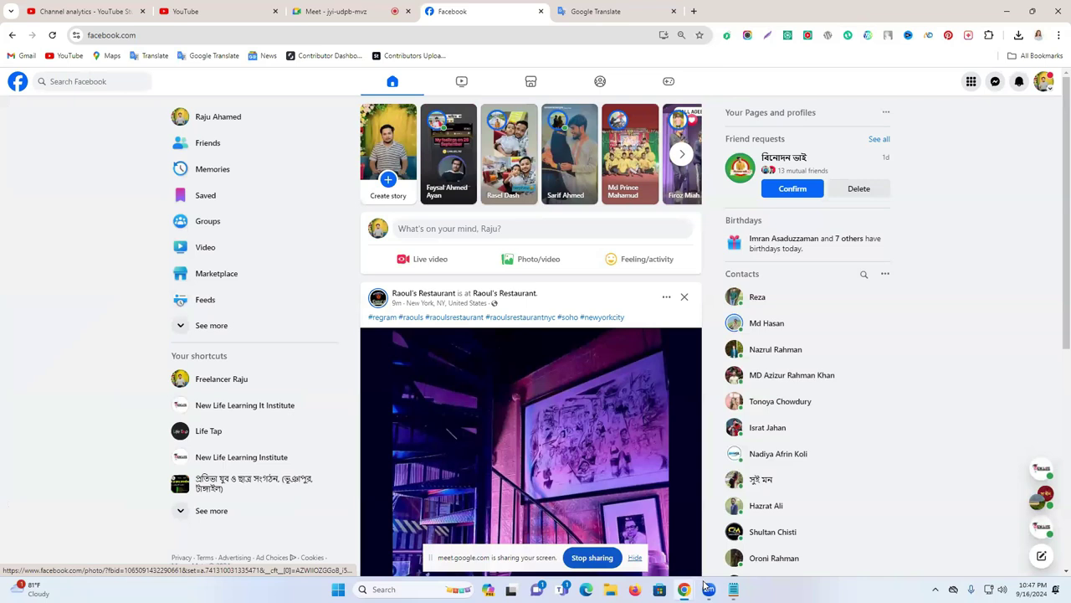
Bring up the Notepad document again and compare both versions of the cat listing text.
click(733, 589)
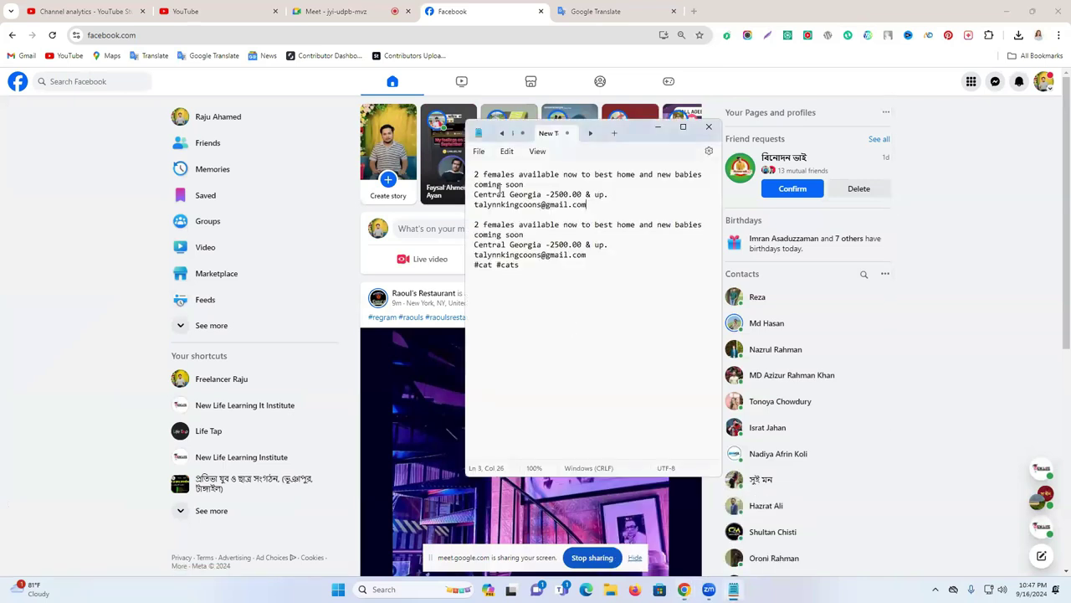
click(470, 178)
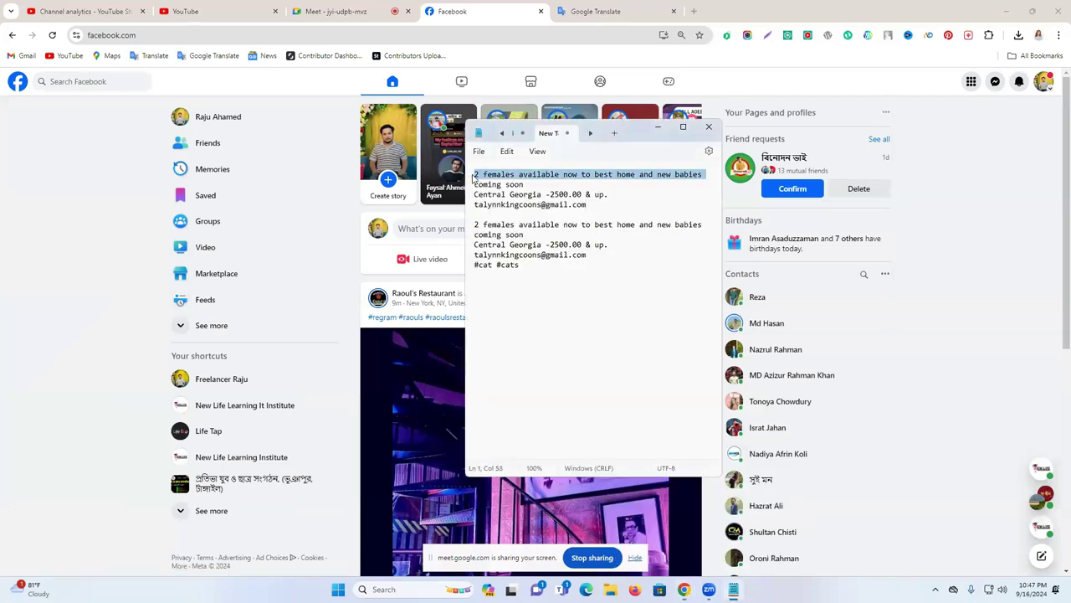
click(520, 176)
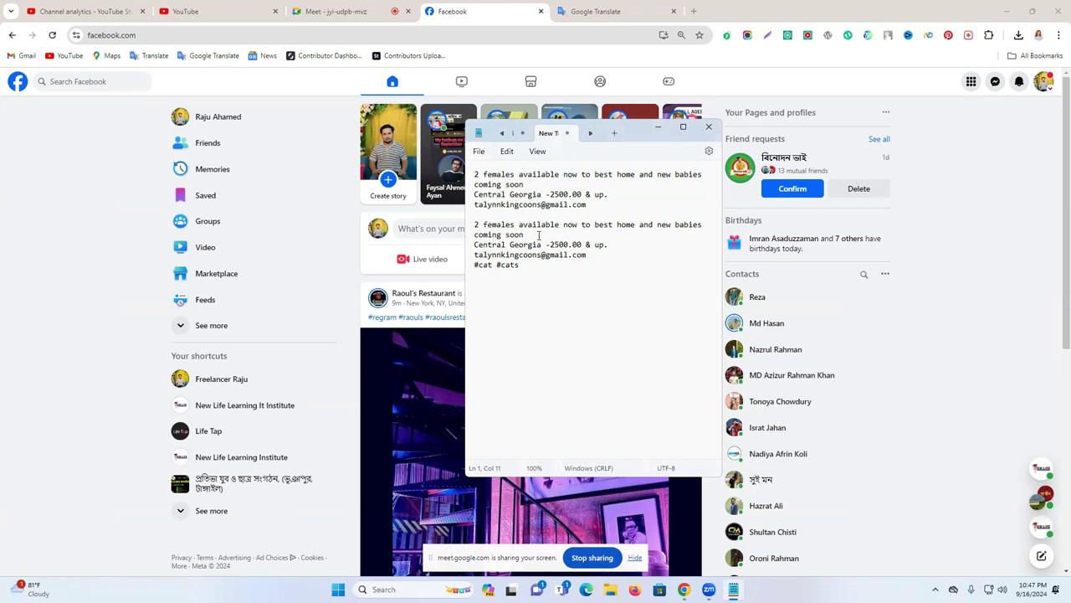
drag(550, 244, 580, 251)
click(587, 306)
click(655, 132)
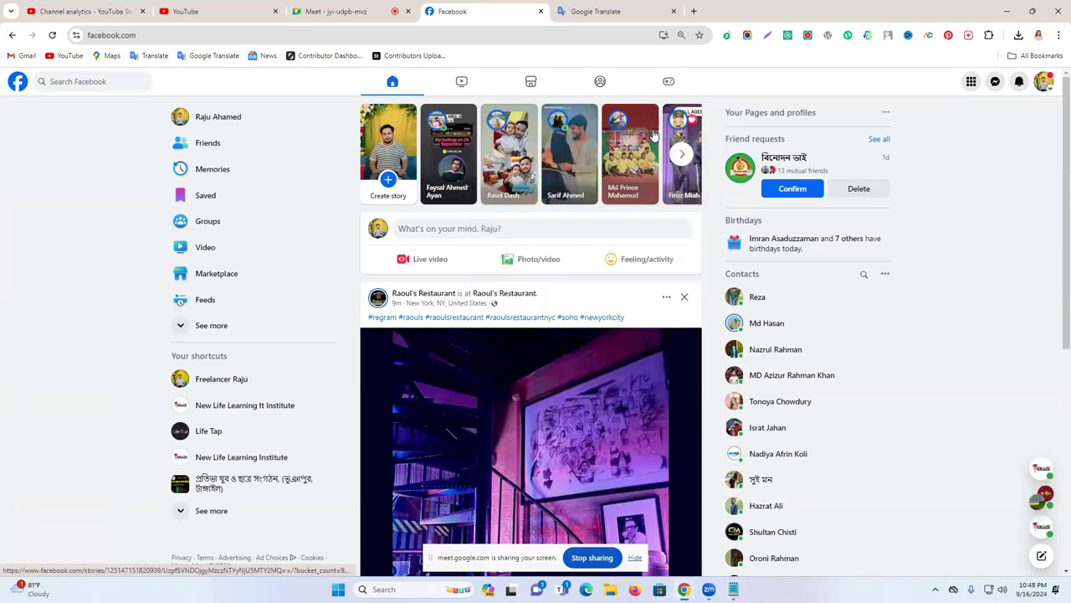
Search Facebook for "buy" and open the Buy And Sell USA group's discussion.
click(122, 84)
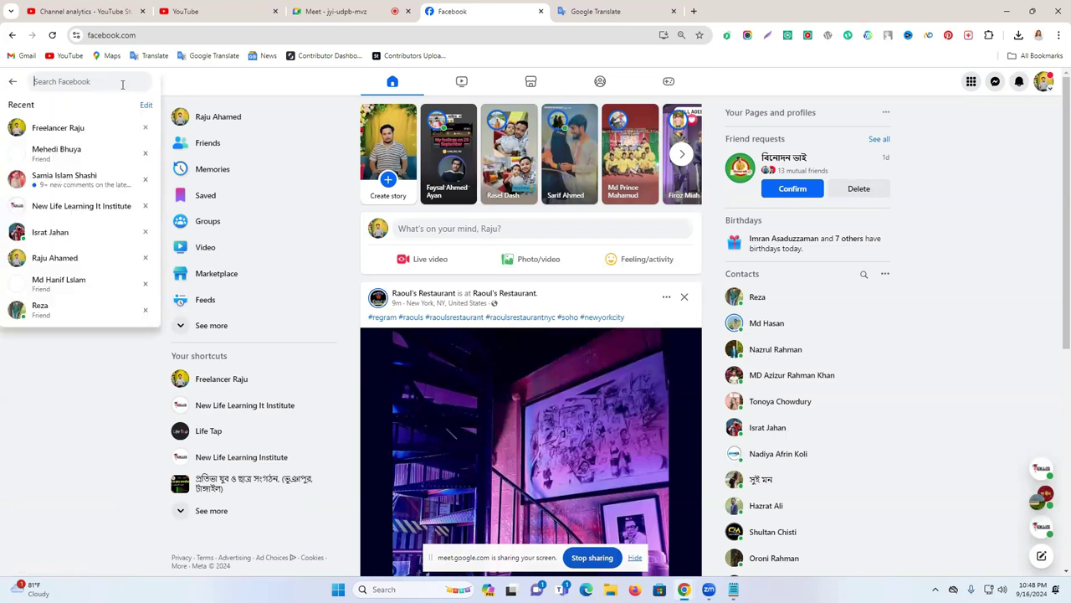
text(buy)
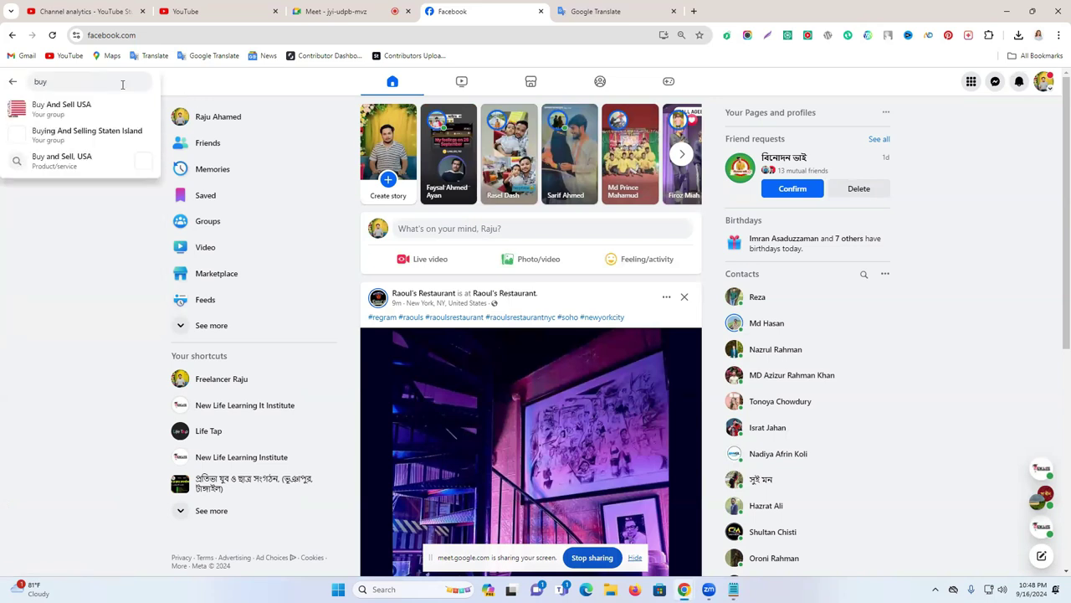
click(107, 109)
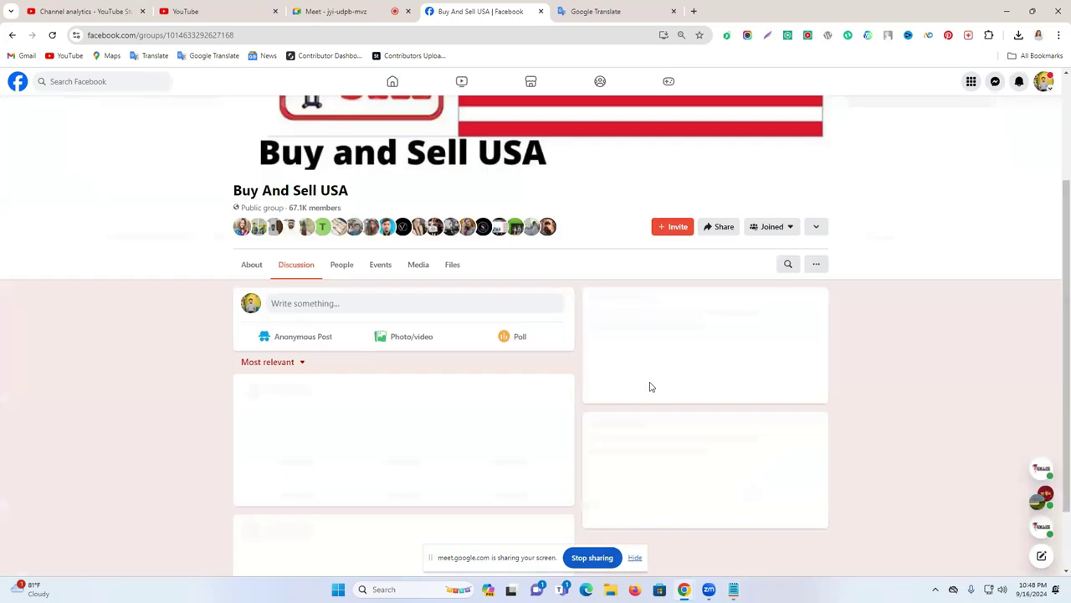
scroll(435, 293, down, 2)
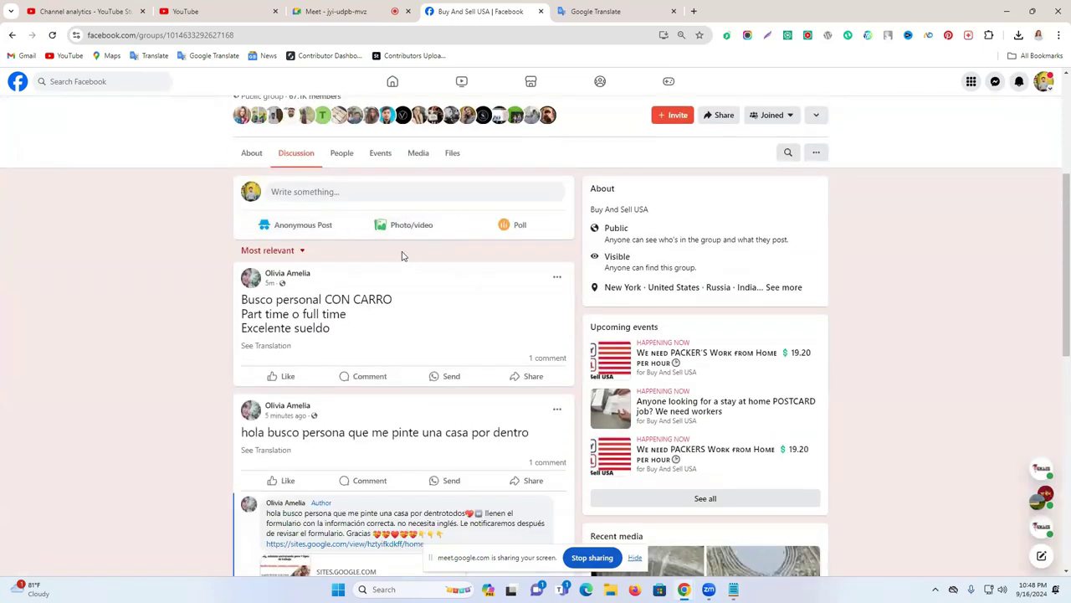
scroll(398, 234, up, 3)
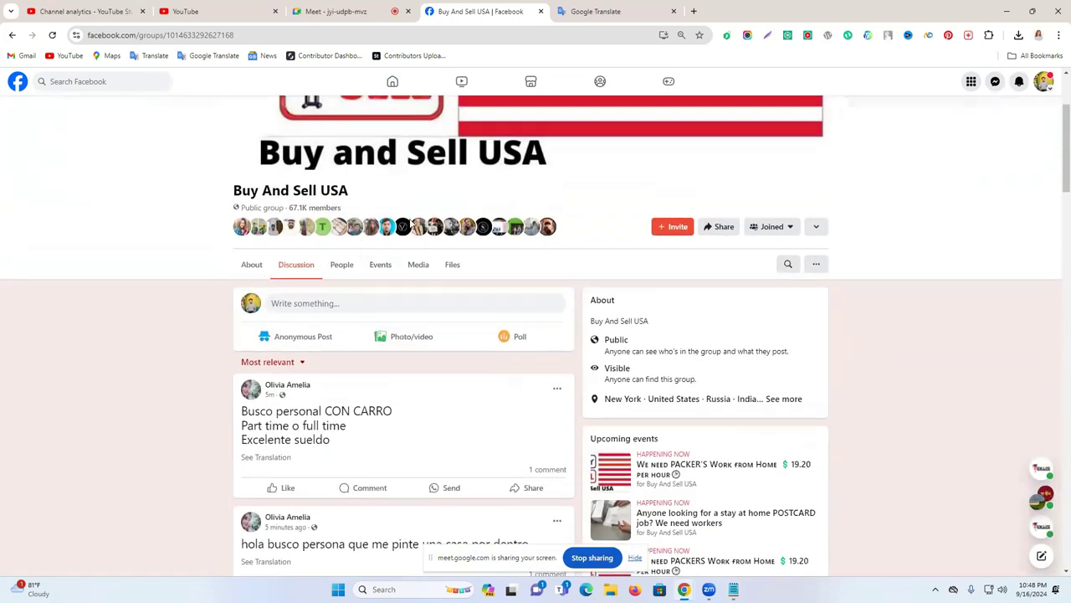
scroll(490, 248, down, 10)
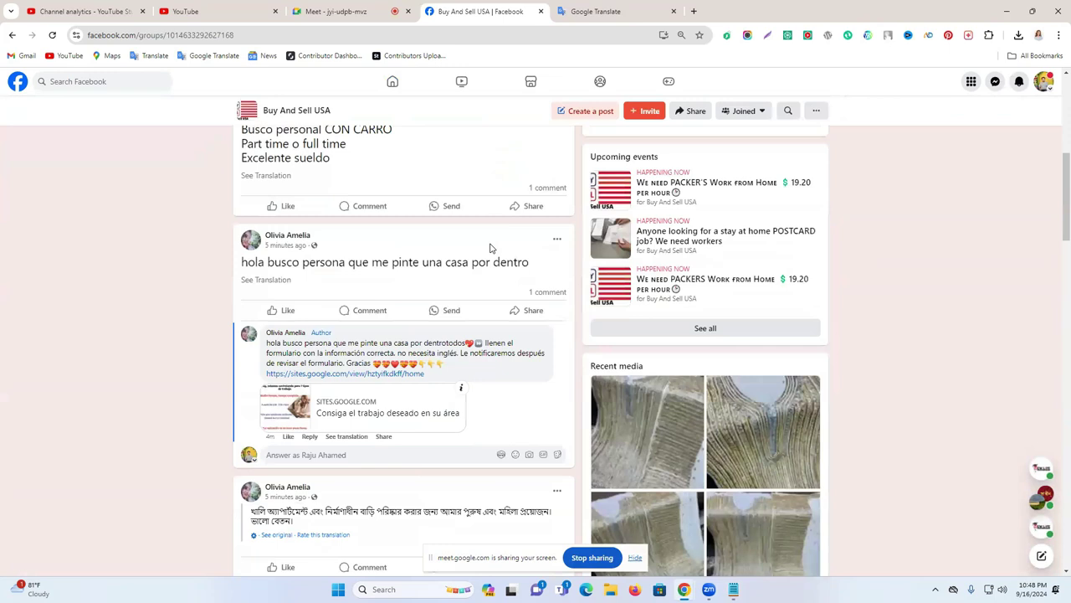
scroll(491, 247, down, 5)
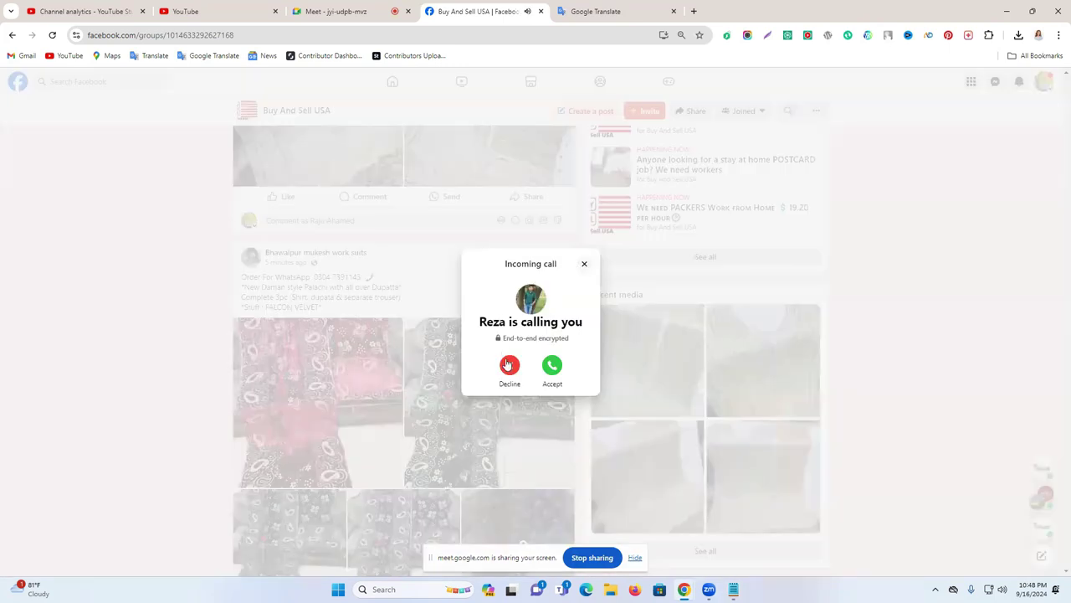
Decline the incoming call and look over the group's latest posts.
click(508, 365)
scroll(477, 304, up, 1)
scroll(477, 304, up, 2)
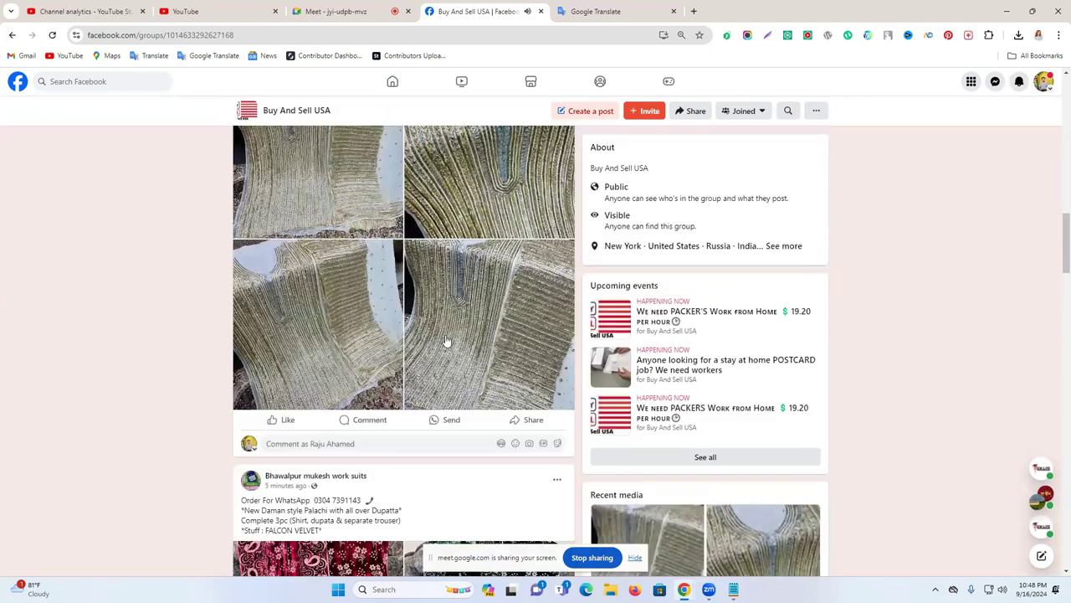
scroll(467, 274, up, 5)
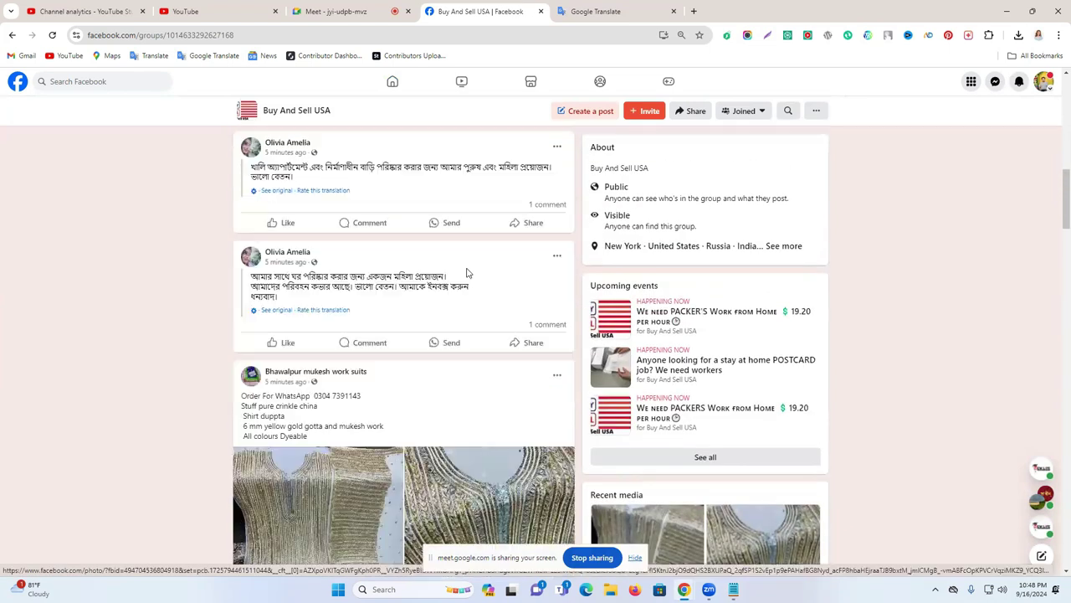
scroll(467, 274, up, 1)
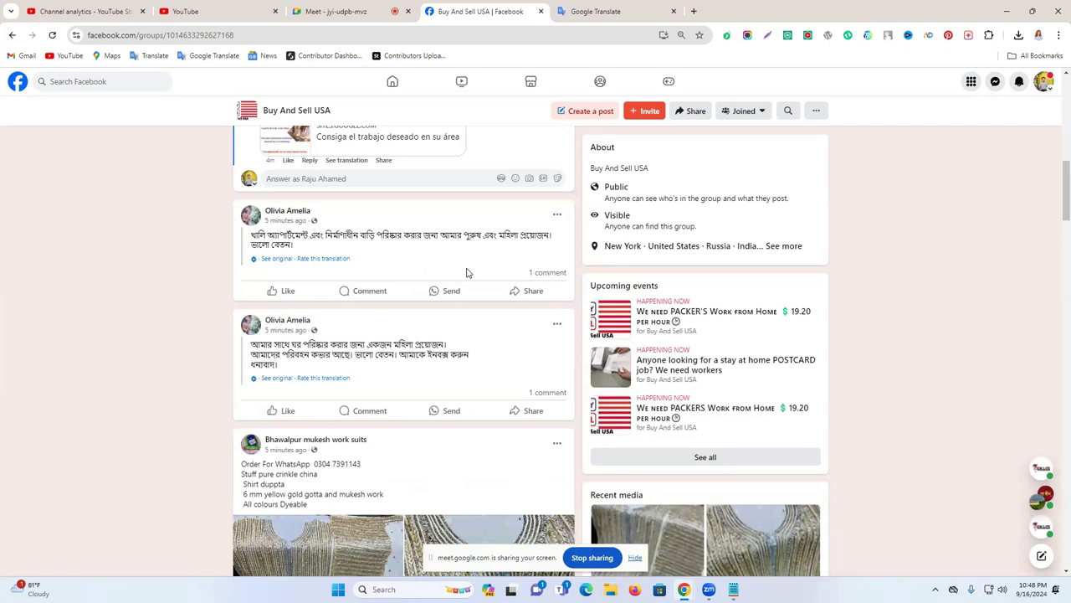
scroll(467, 272, up, 8)
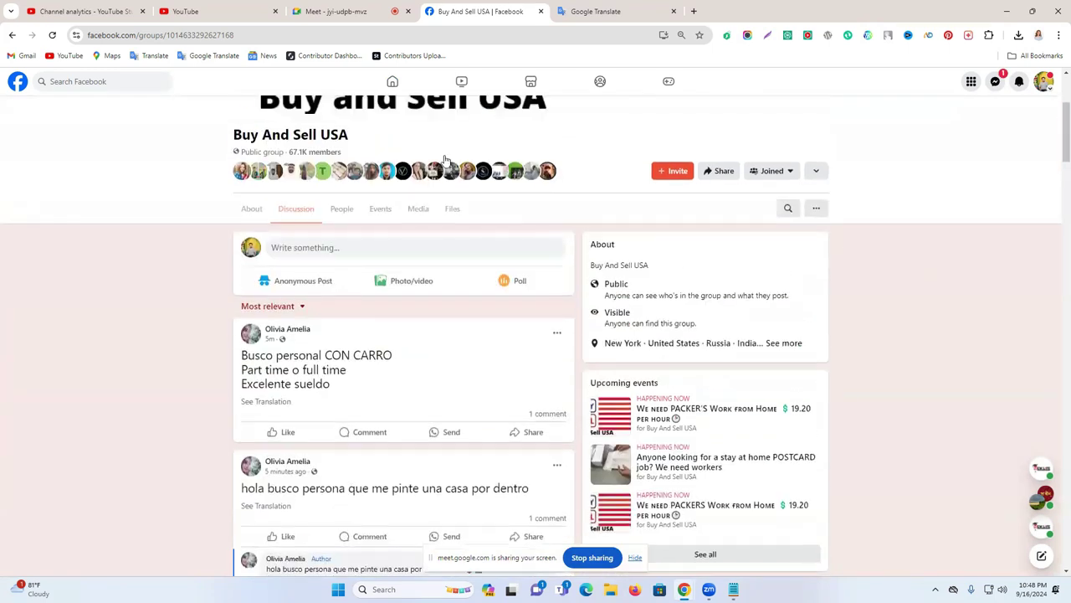
Examine the older posts in the Buy And Sell USA discussion to see what members advertise.
scroll(497, 264, down, 3)
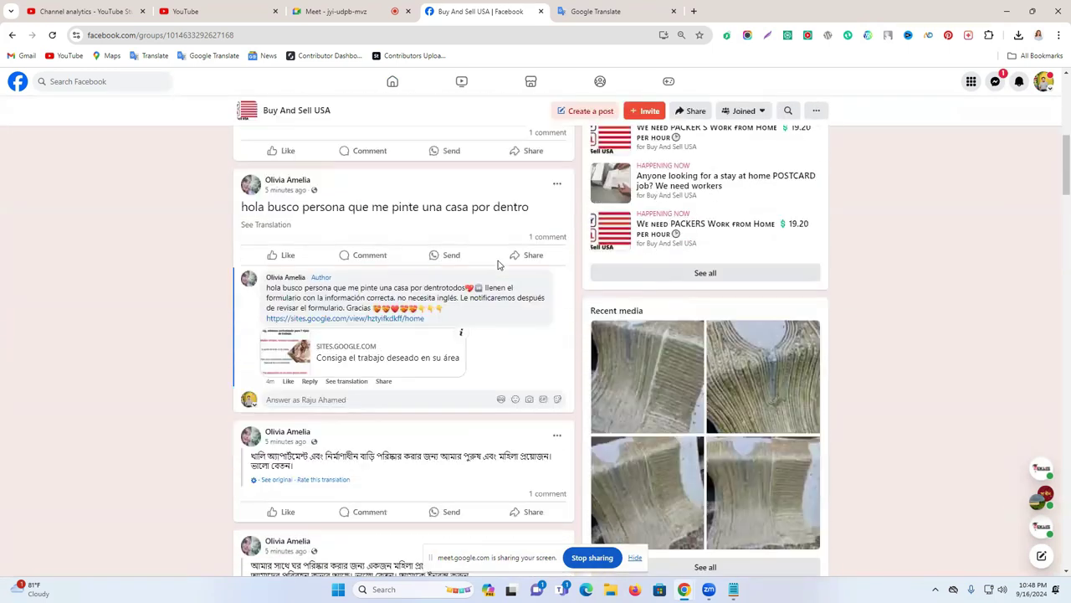
scroll(421, 306, down, 3)
scroll(397, 335, down, 4)
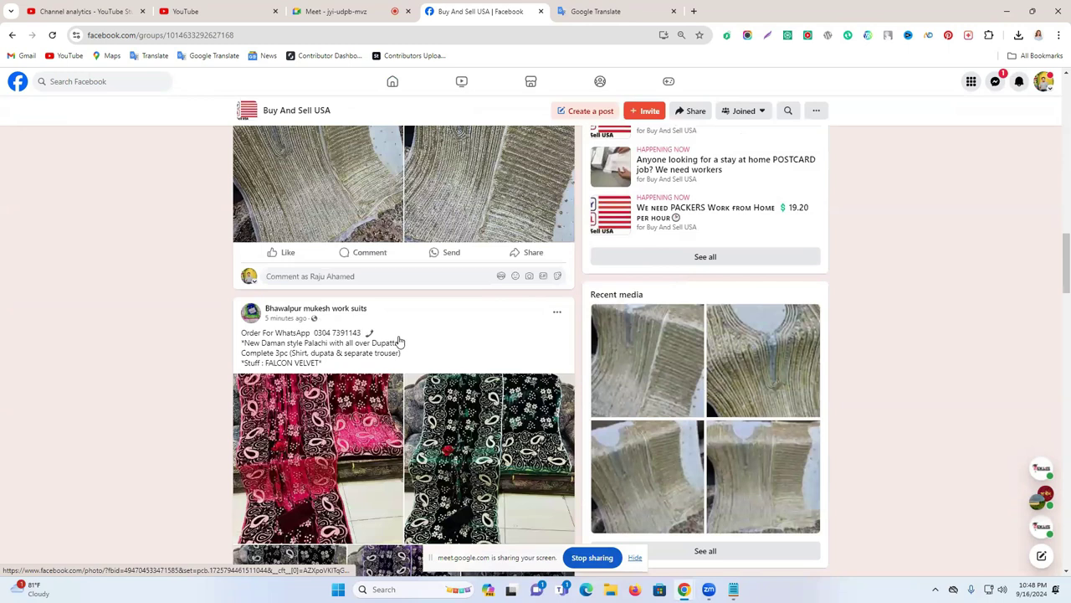
scroll(398, 342, down, 5)
scroll(393, 298, down, 1)
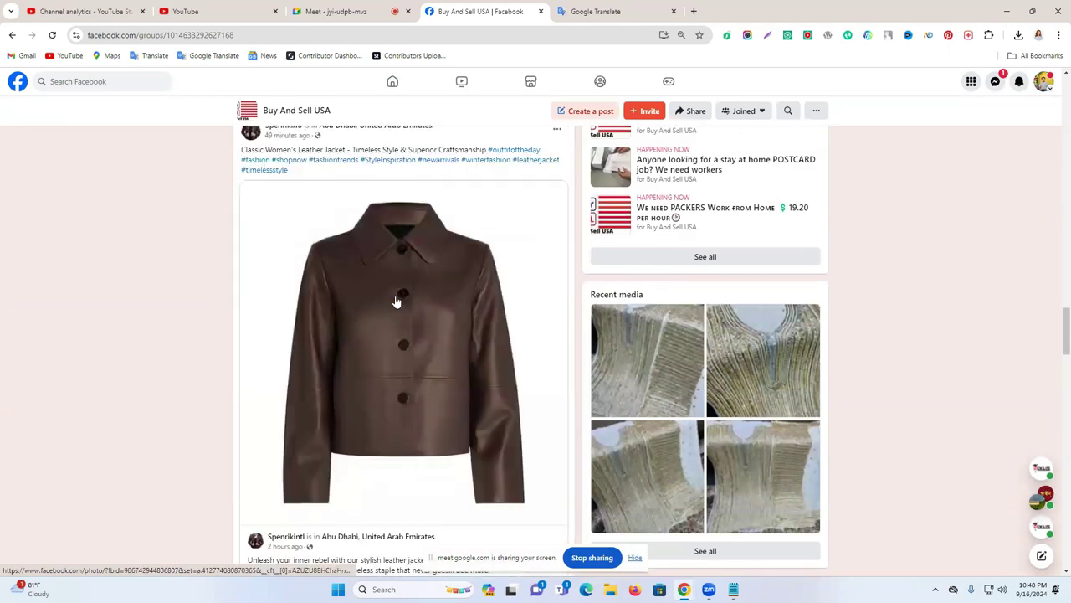
scroll(397, 301, down, 8)
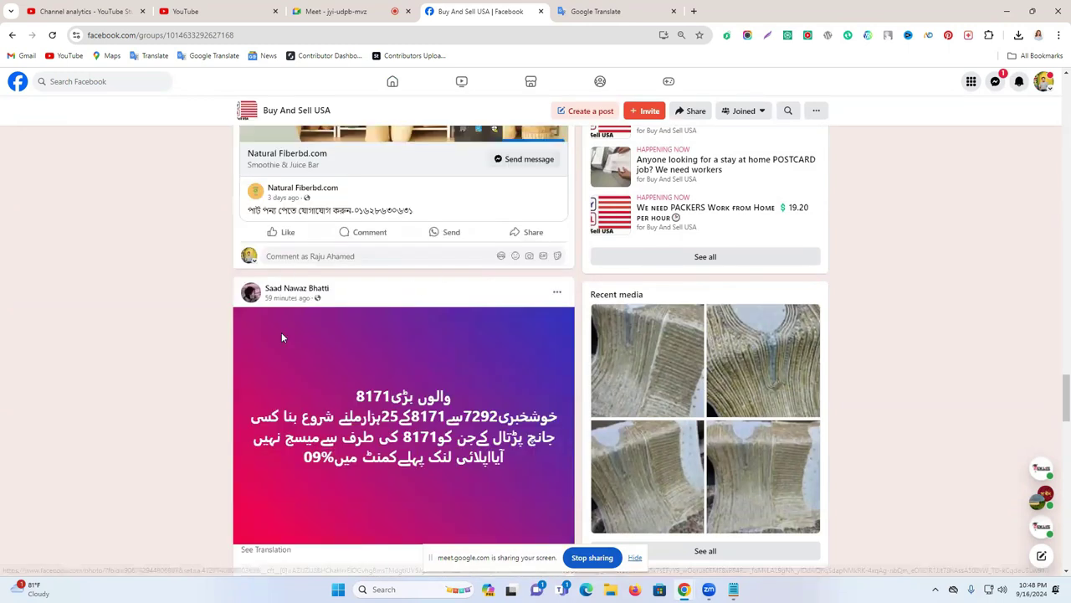
scroll(282, 338, down, 20)
scroll(434, 349, up, 3)
scroll(418, 303, down, 10)
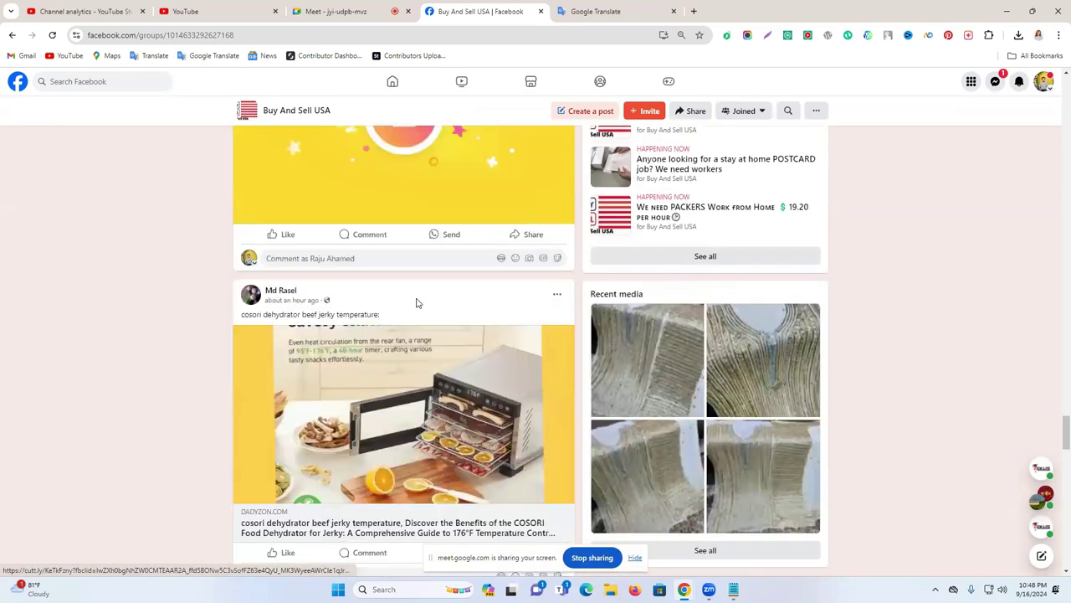
Search Facebook for "cat group in usa".
scroll(418, 303, down, 10)
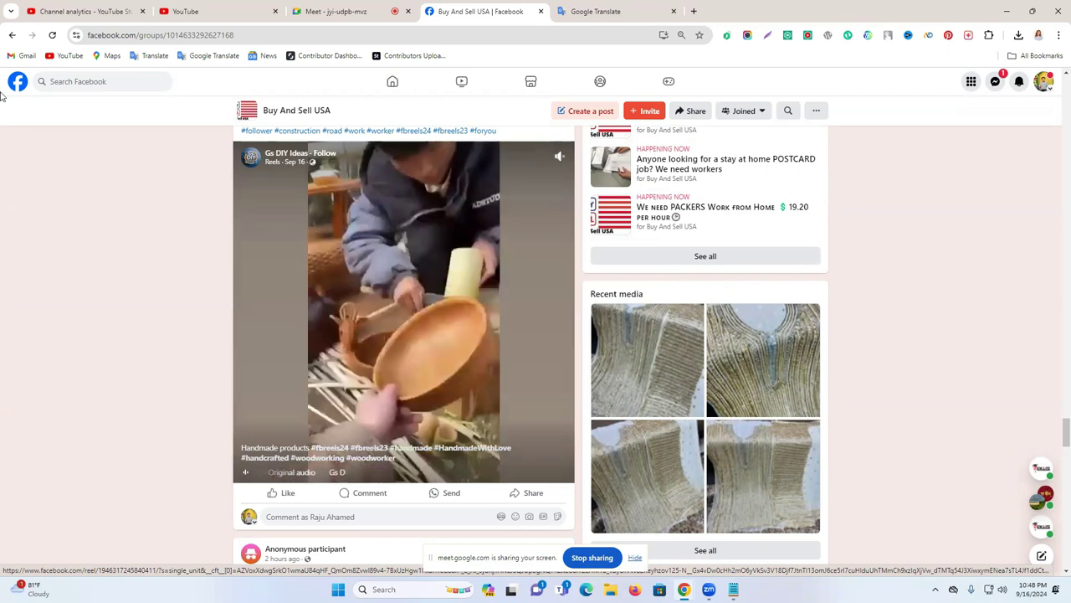
click(83, 81)
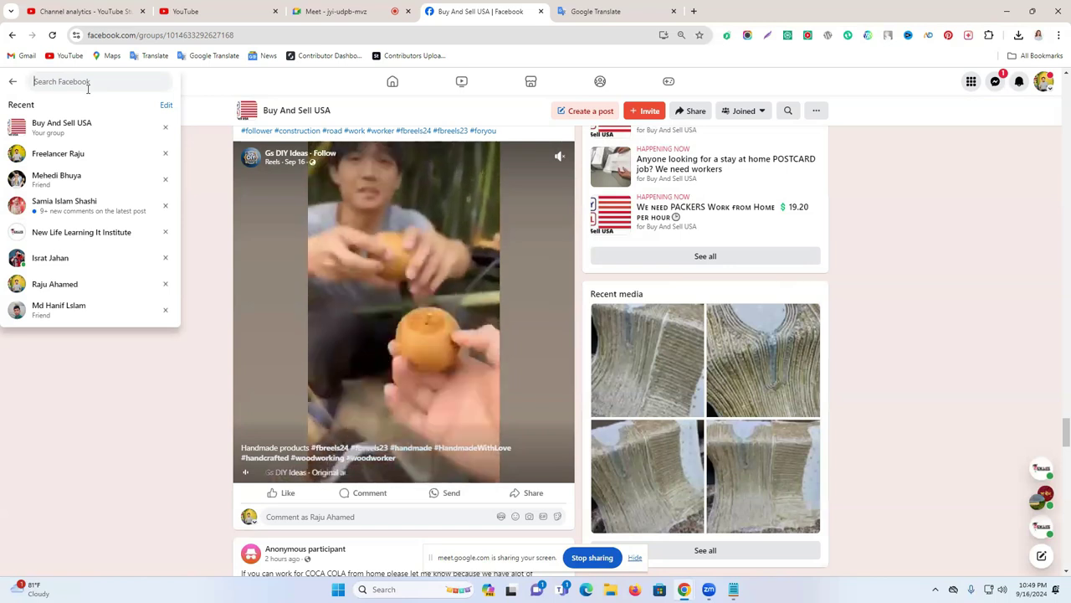
text(cat)
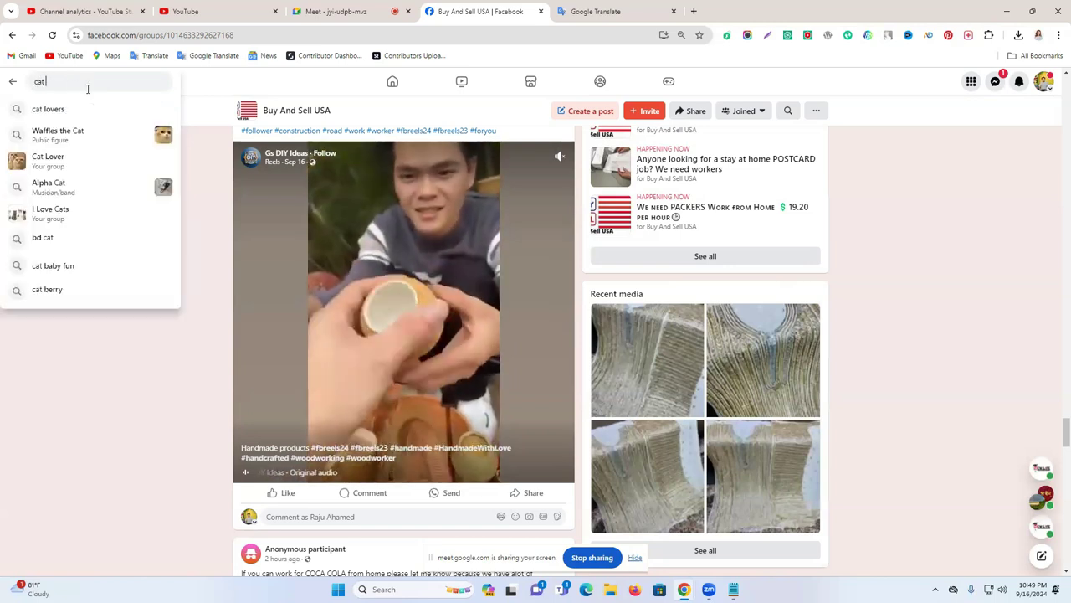
text( grou)
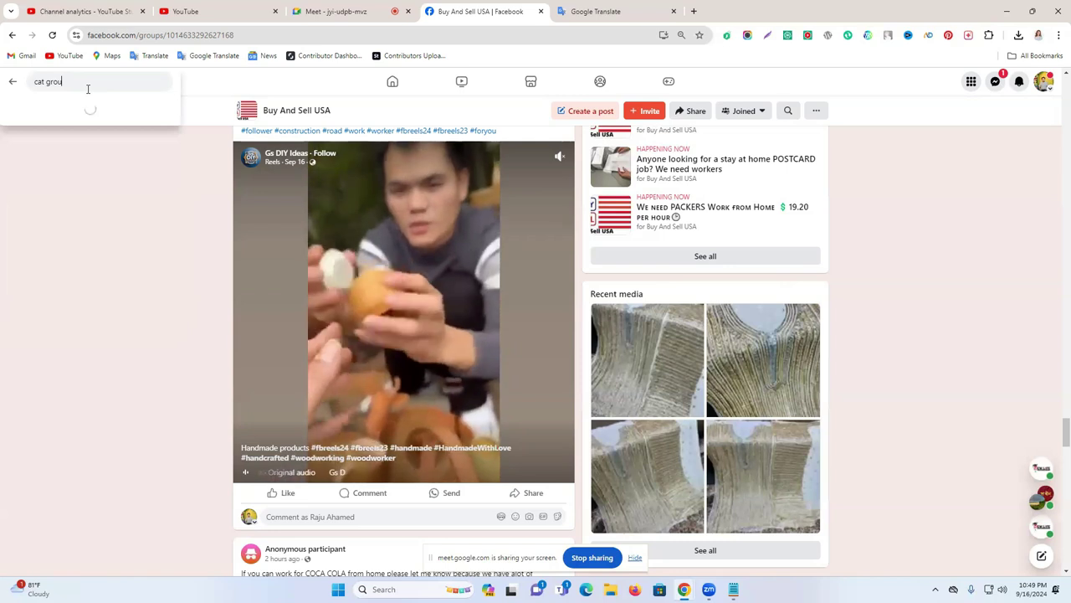
text(p in)
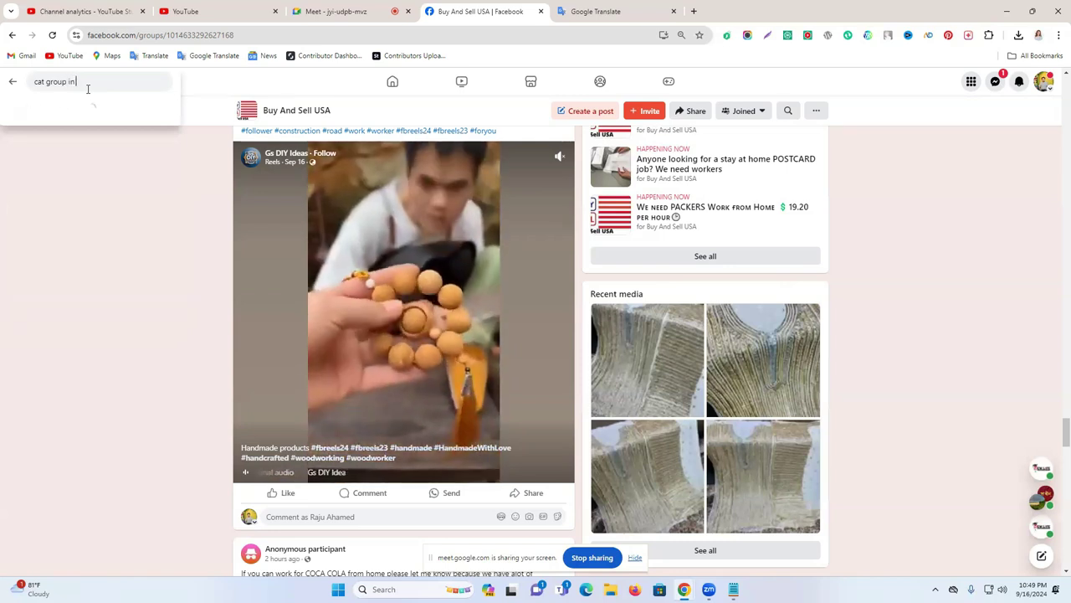
text( usa)
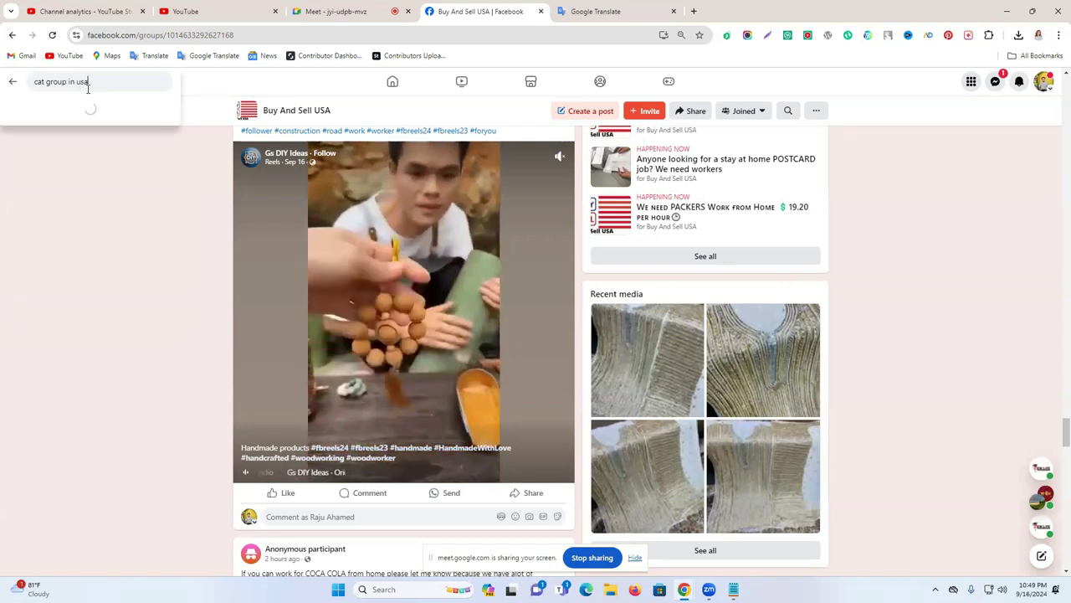
key(Return)
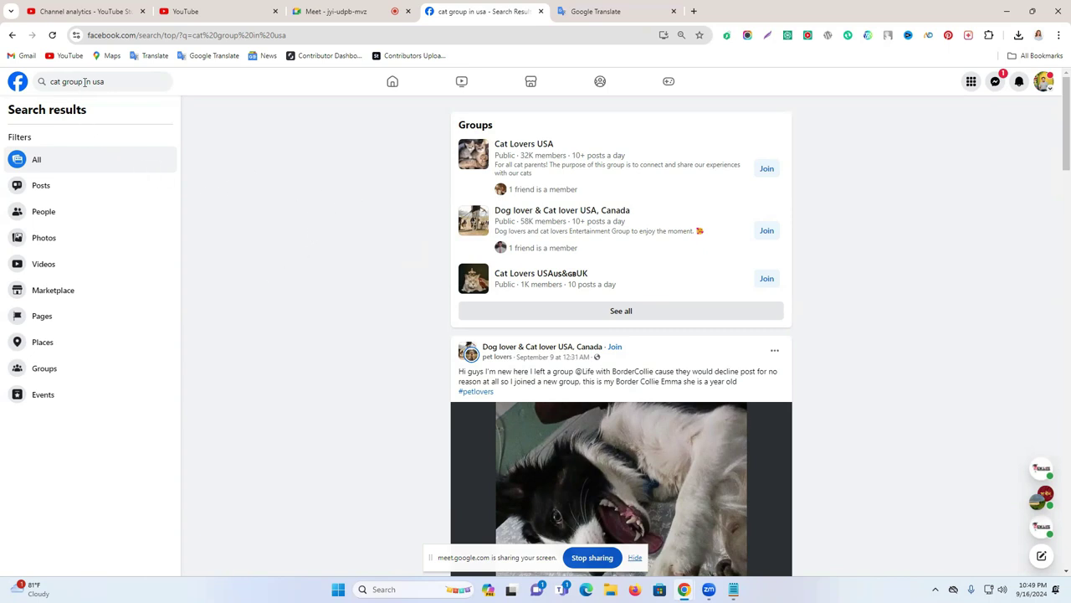
Restrict the search results to groups and look through the listed cat groups and the available city choices.
click(114, 81)
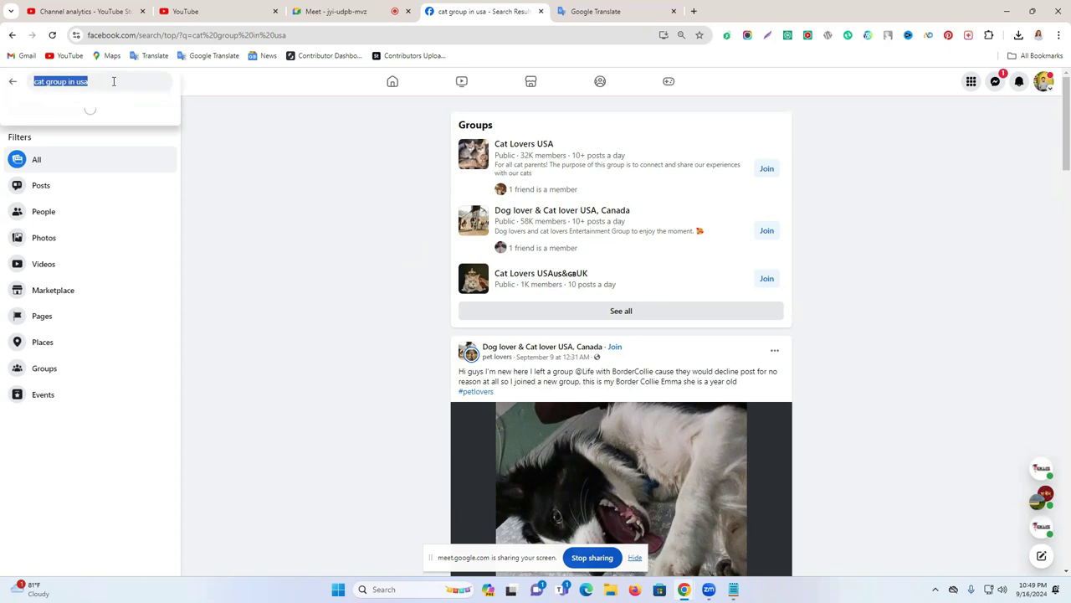
click(114, 81)
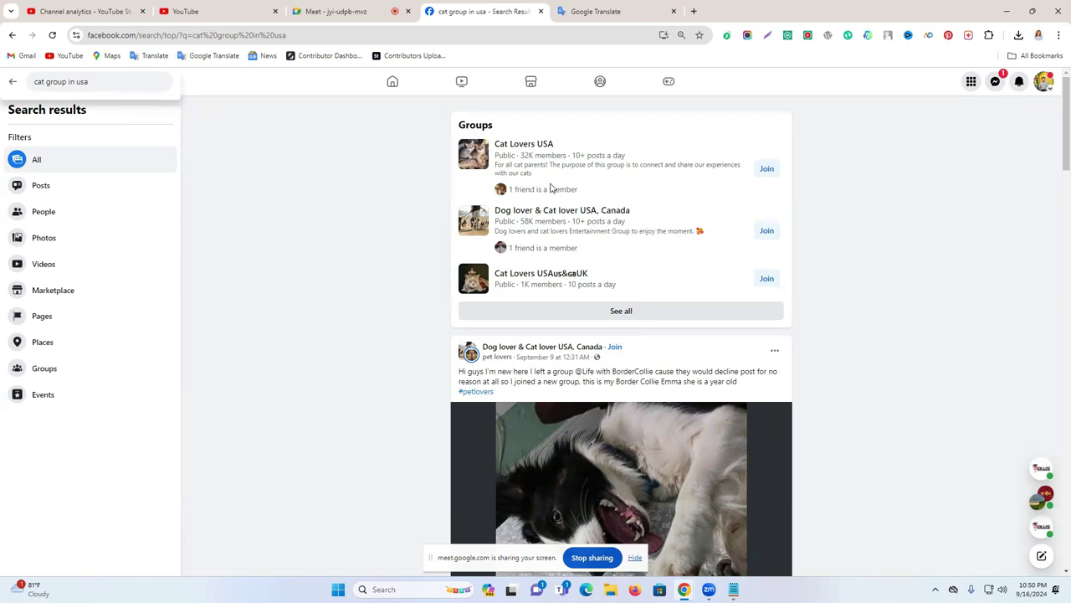
click(39, 369)
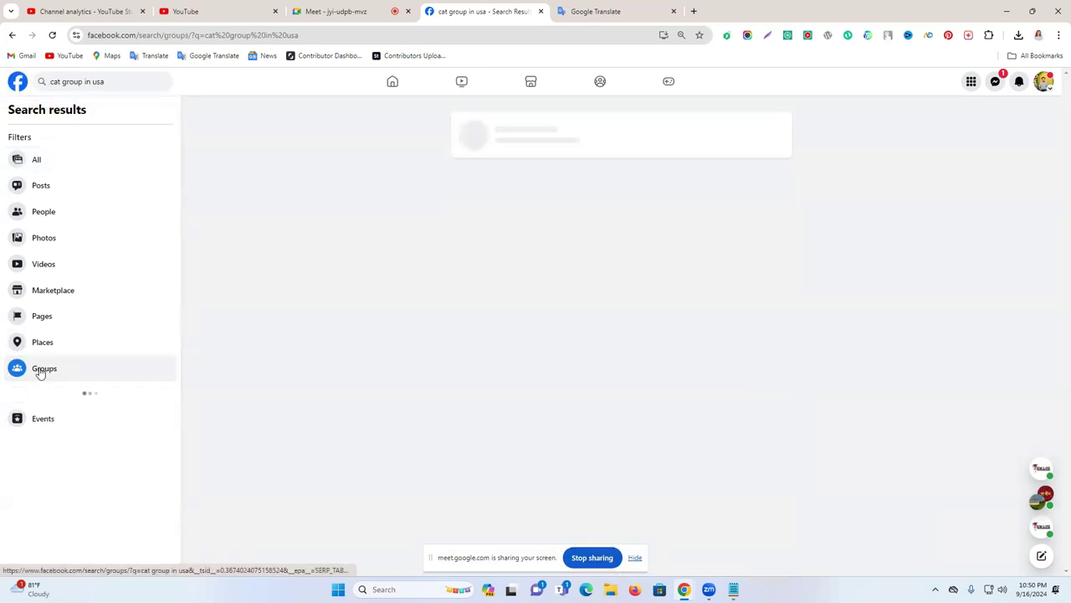
scroll(437, 262, down, 1)
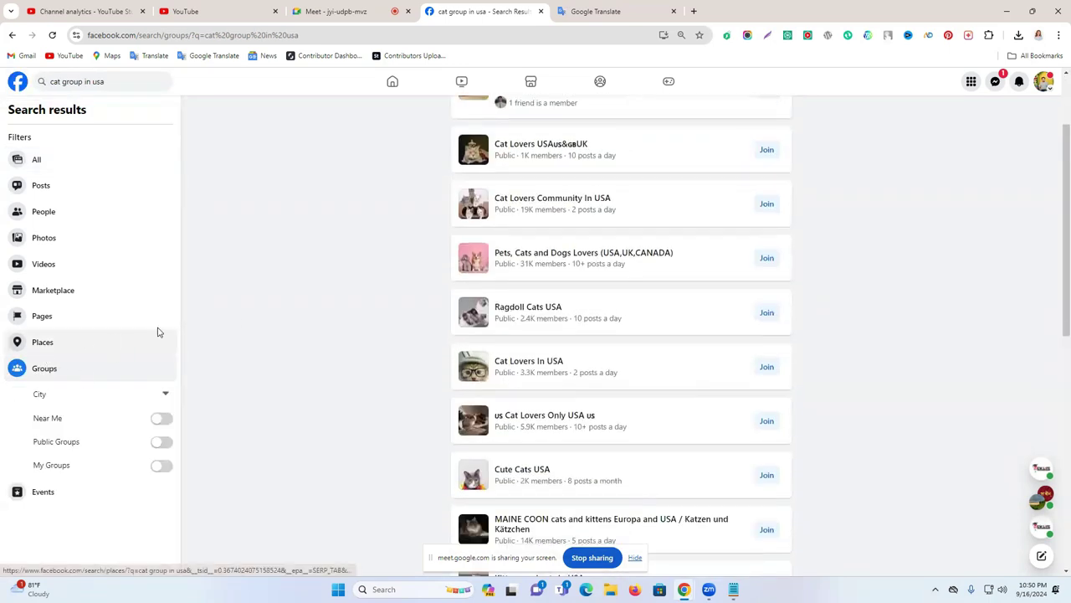
click(59, 396)
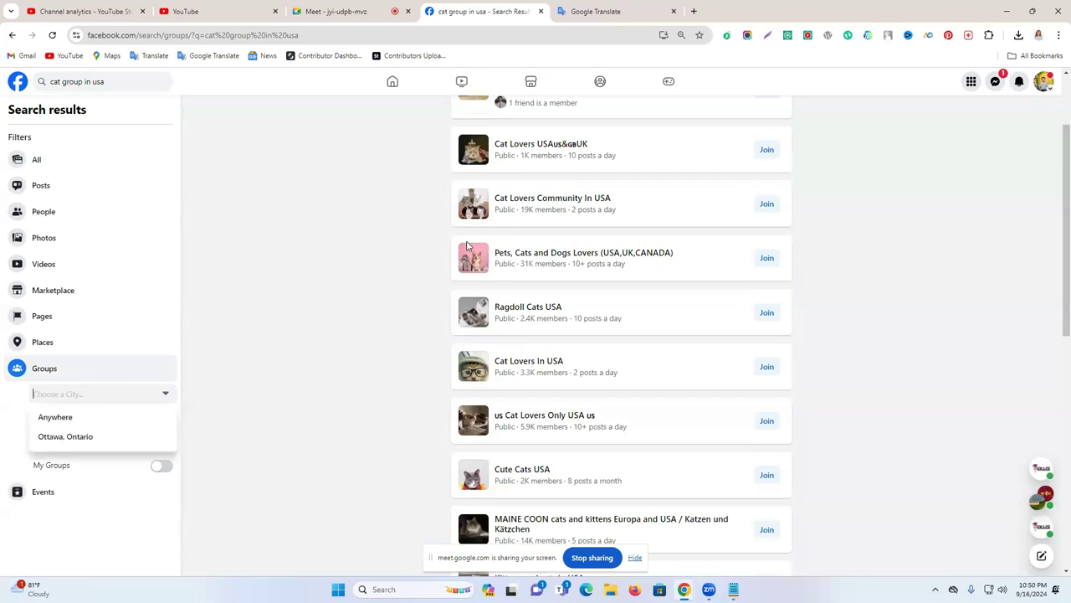
scroll(128, 517, down, 1)
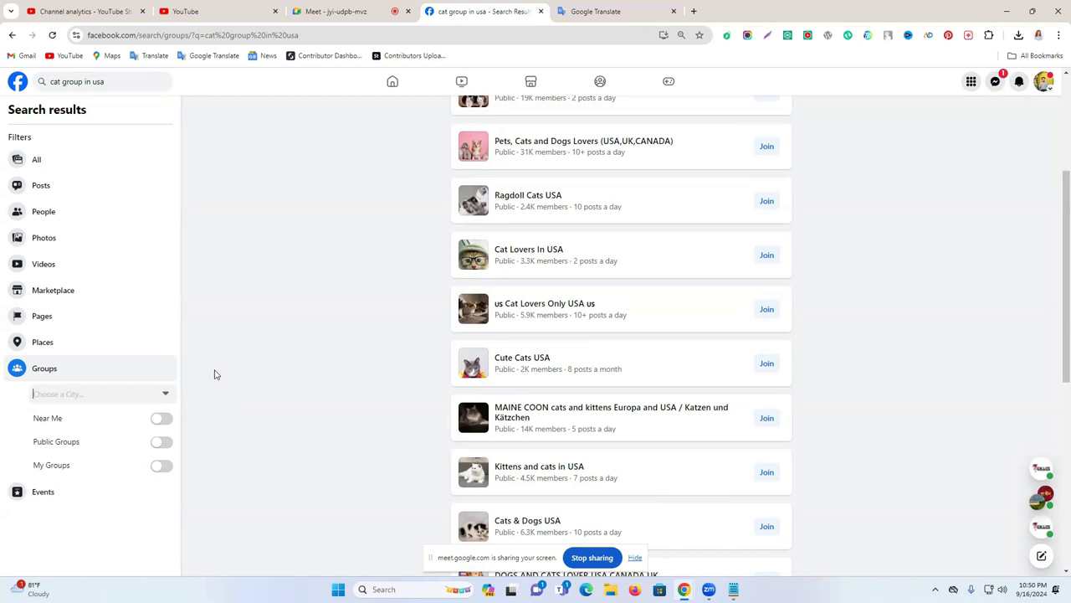
scroll(569, 305, up, 3)
scroll(582, 268, up, 1)
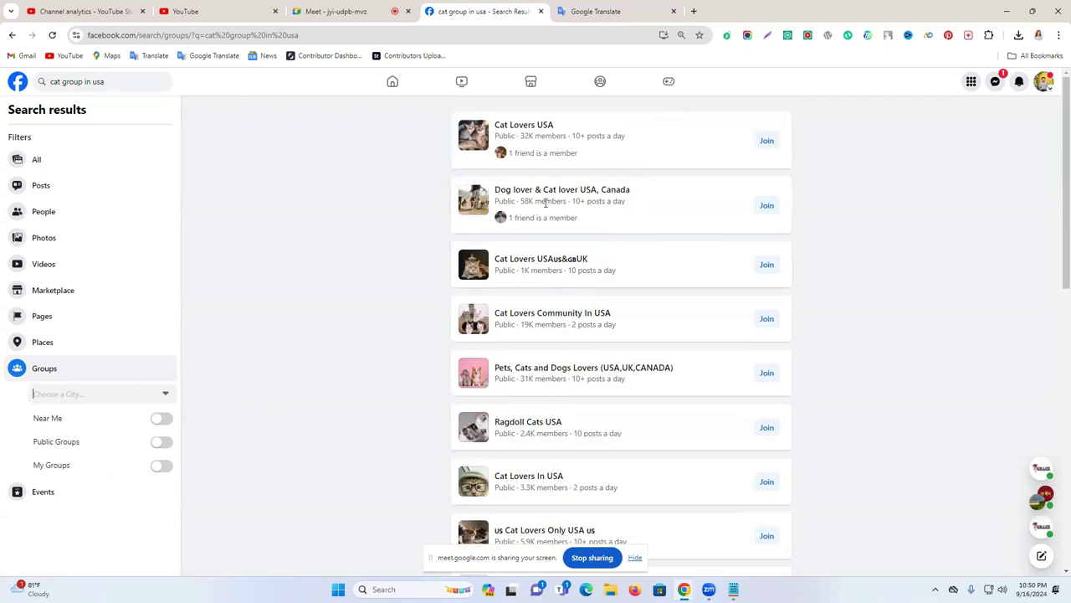
Join the Dog lover & Cat lover USA, Canada group, visit it and go through its welcome messages.
mouse_move(545, 196)
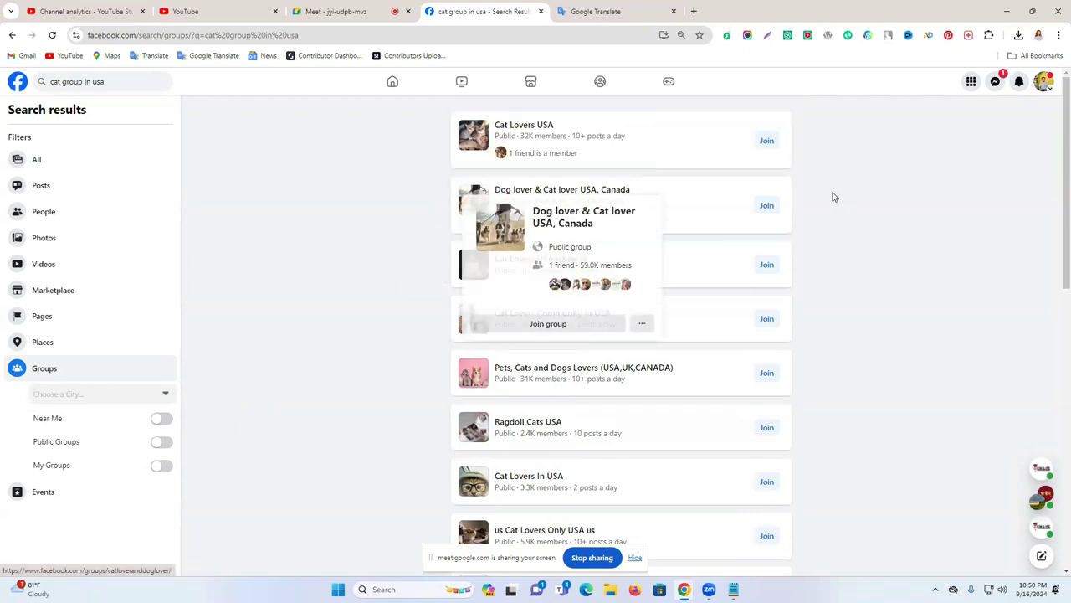
click(767, 207)
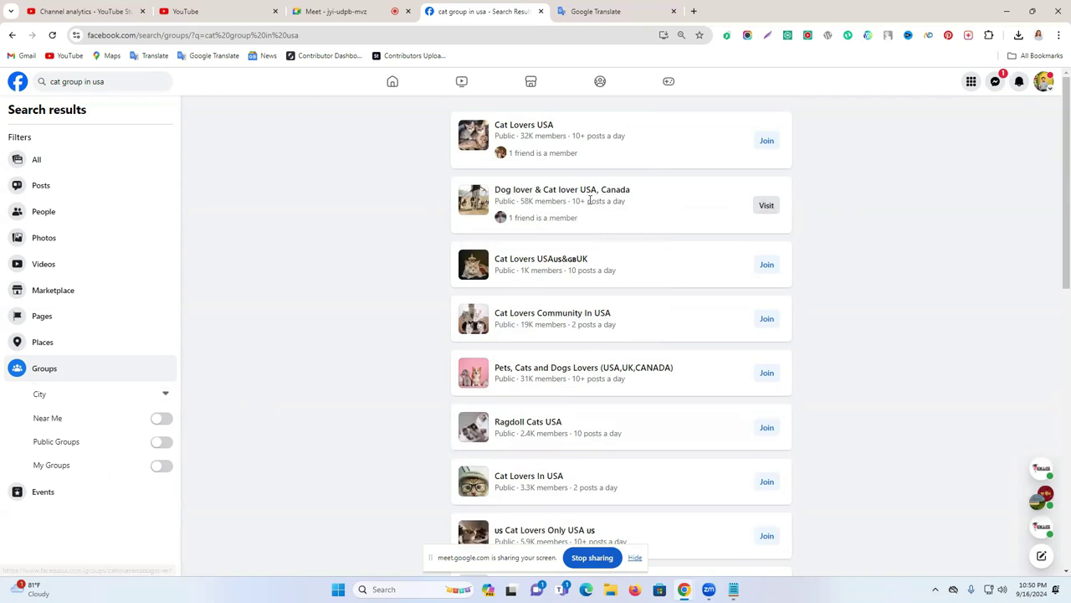
click(765, 207)
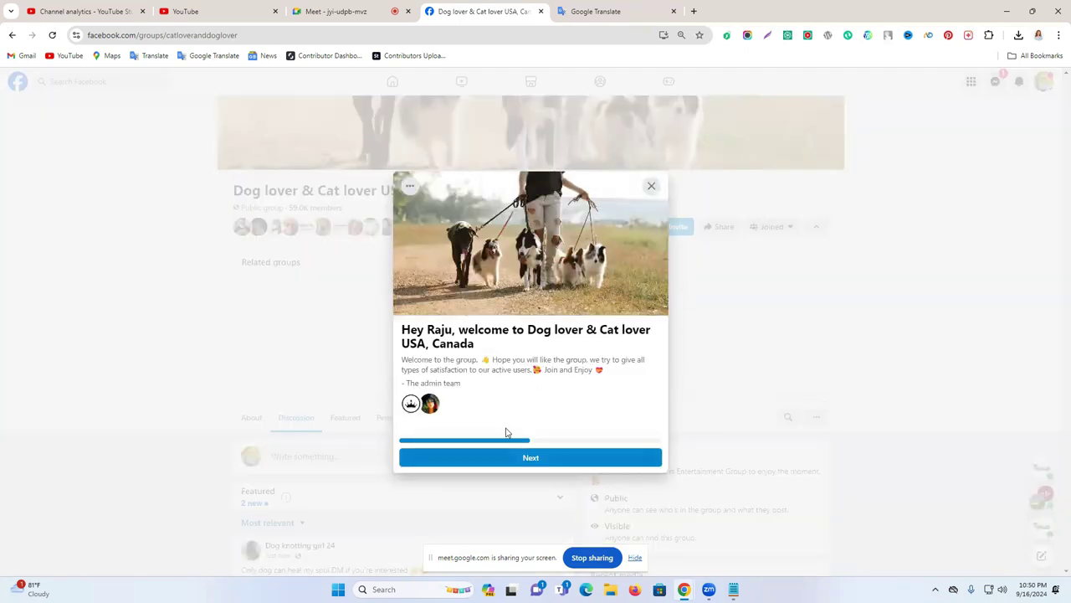
click(507, 454)
click(507, 452)
Examine the group's header, recent posts and featured posts to see what members share.
scroll(469, 434, down, 3)
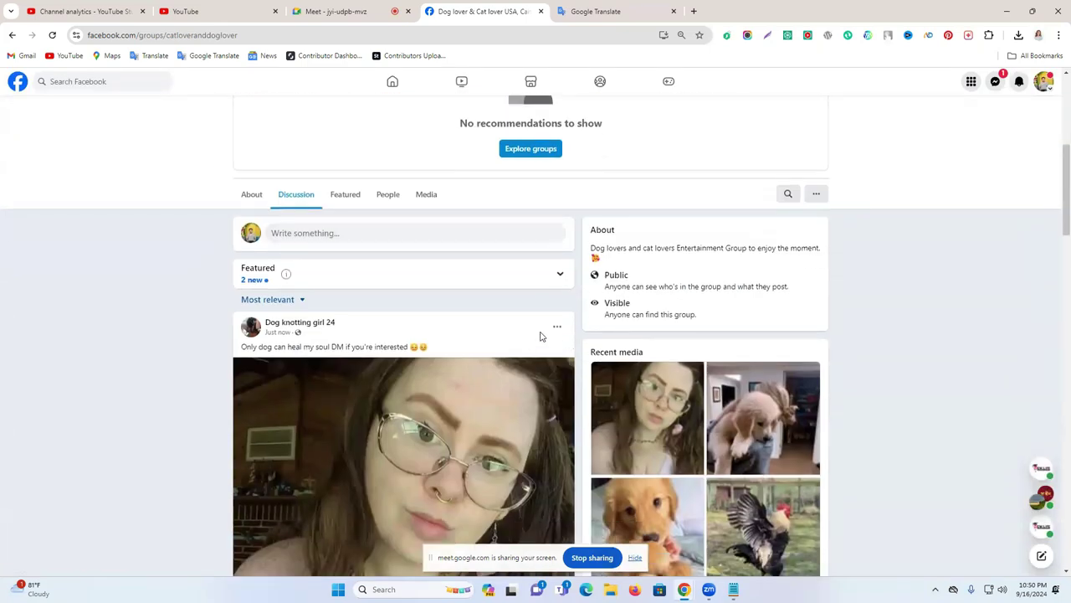
scroll(538, 334, up, 4)
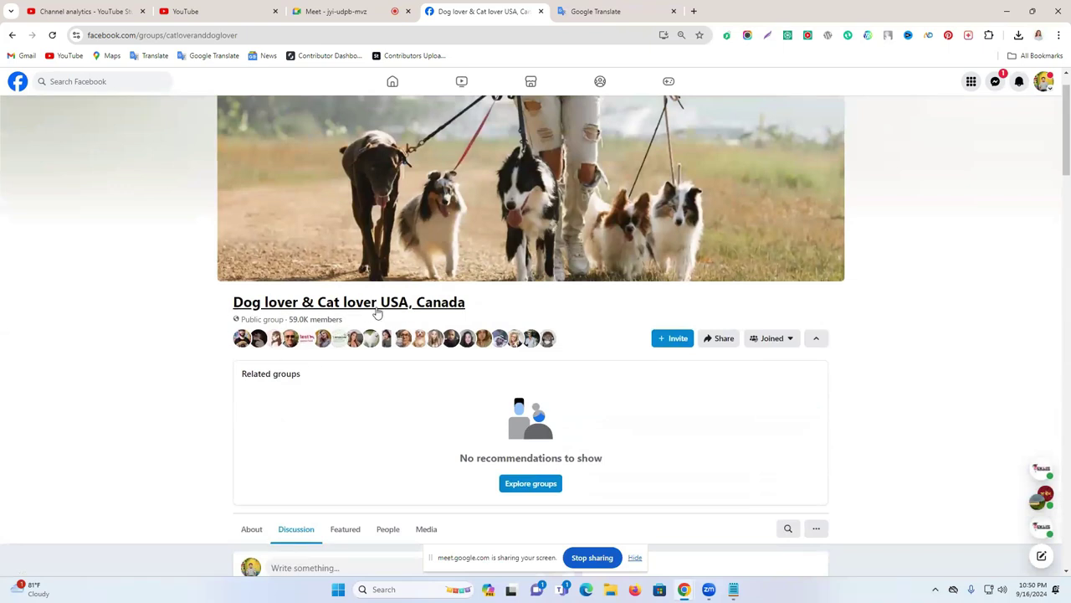
scroll(473, 311, down, 7)
scroll(474, 311, down, 6)
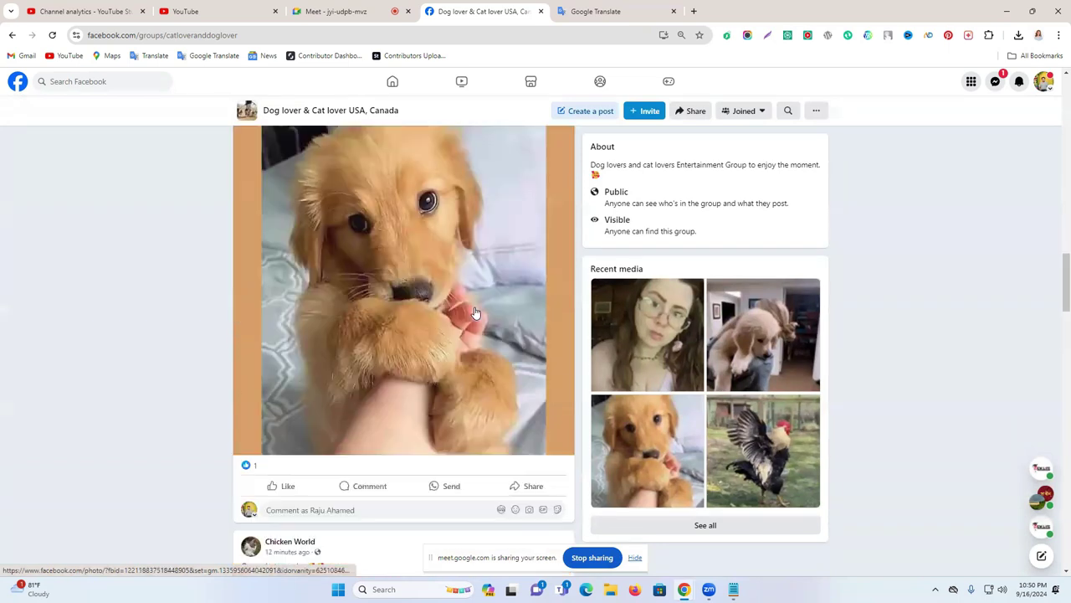
scroll(473, 312, up, 6)
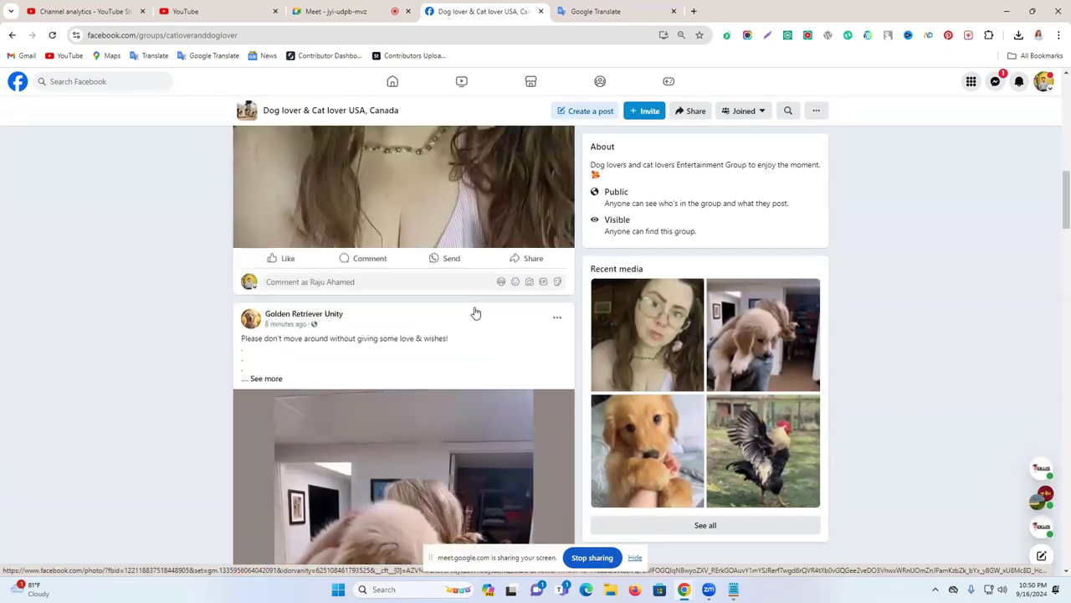
scroll(474, 311, up, 4)
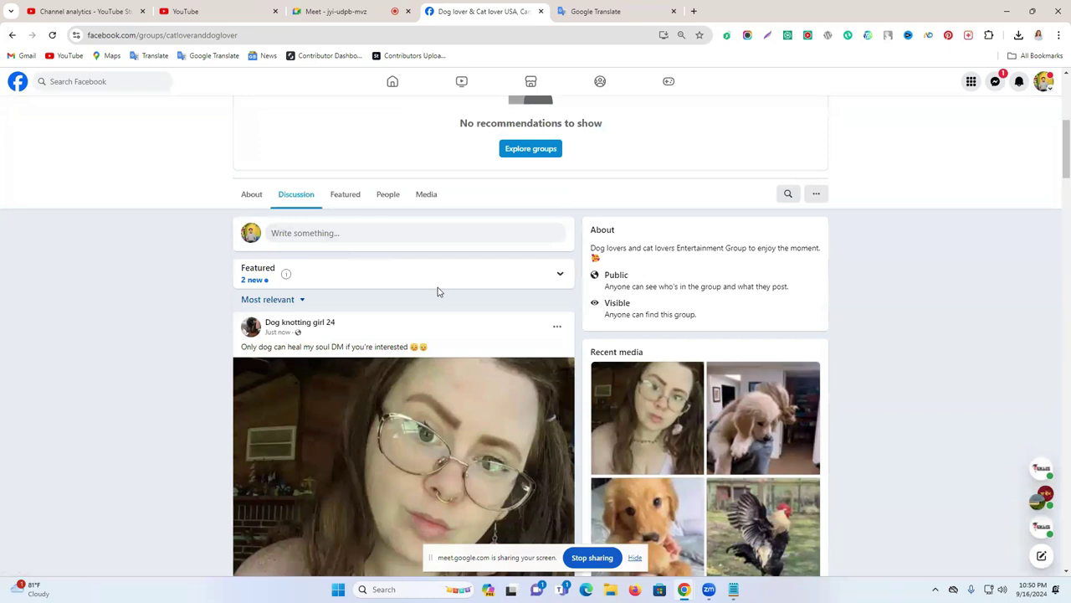
scroll(427, 290, down, 2)
scroll(413, 289, down, 8)
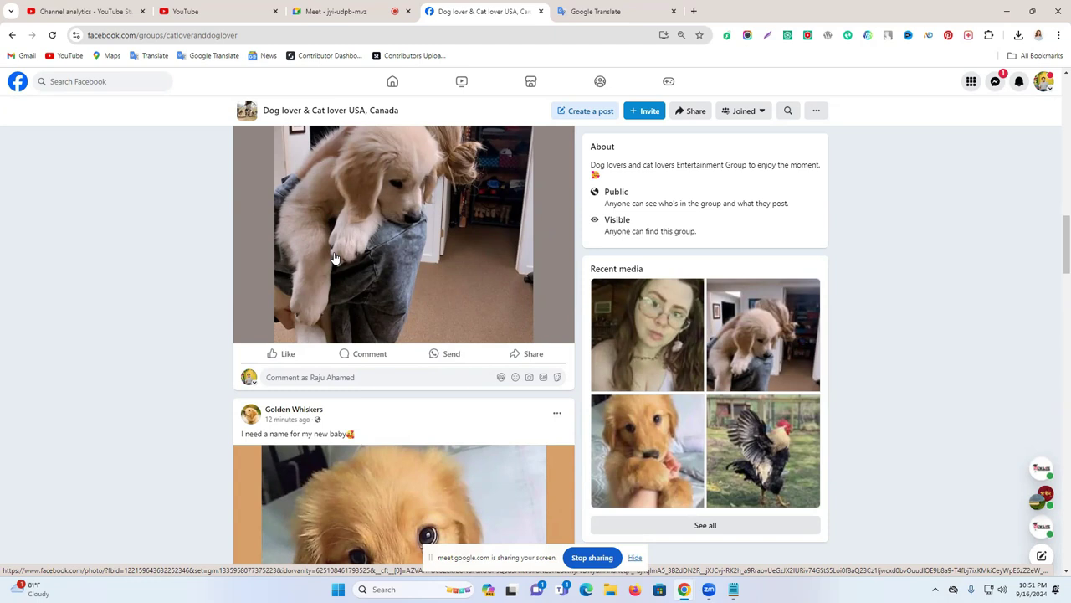
scroll(376, 264, up, 6)
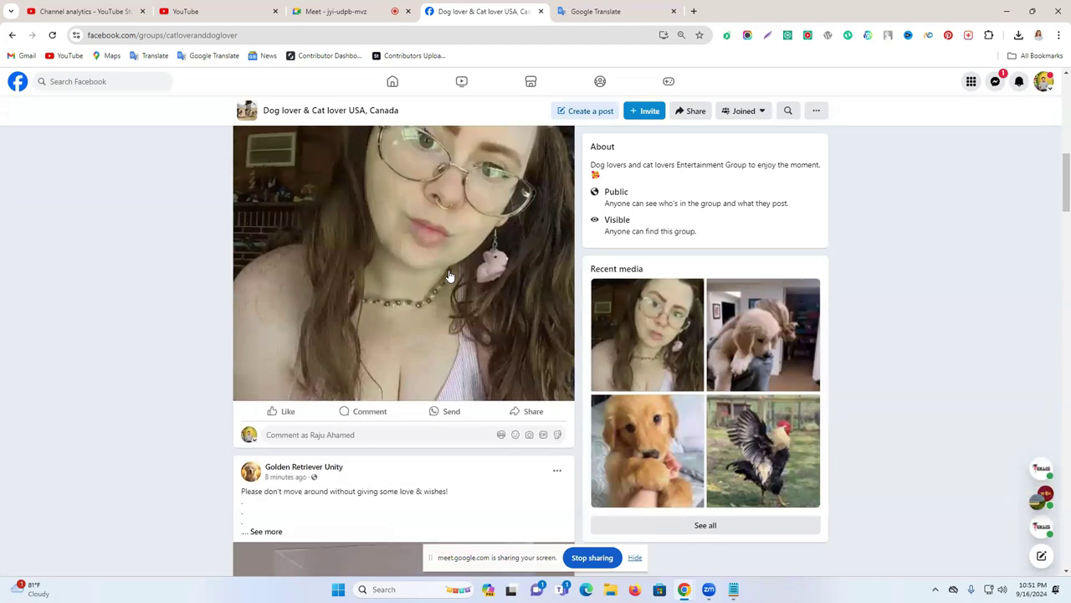
scroll(449, 274, up, 10)
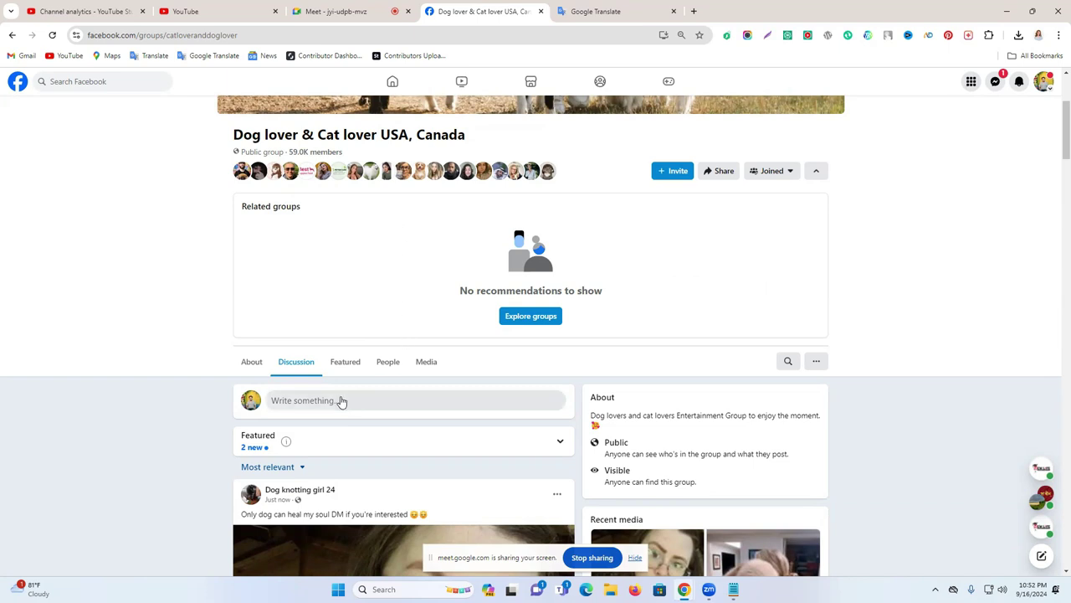
click(311, 447)
scroll(515, 272, down, 2)
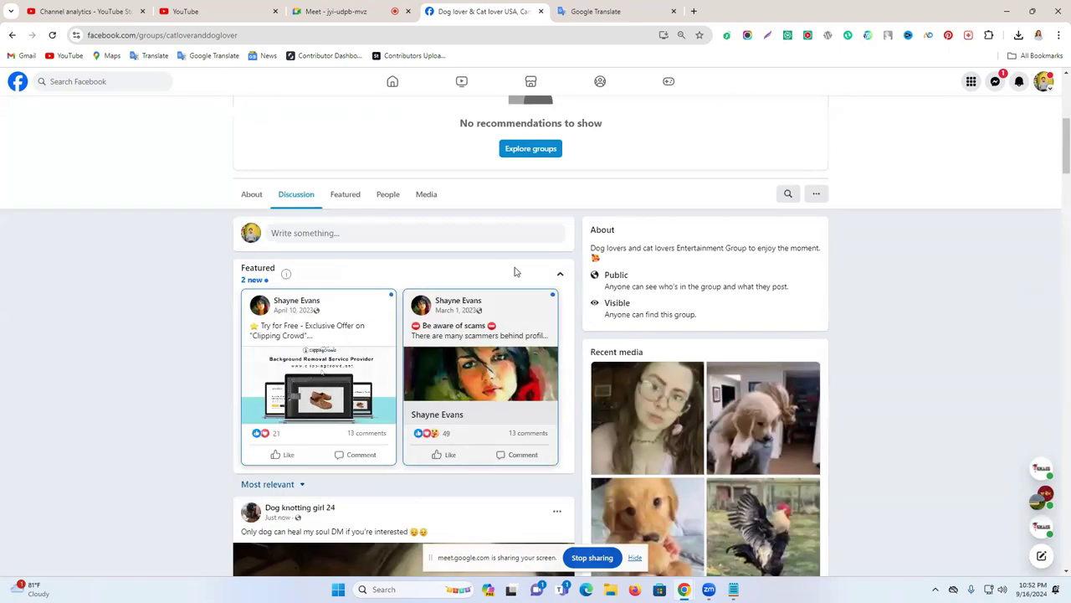
click(330, 233)
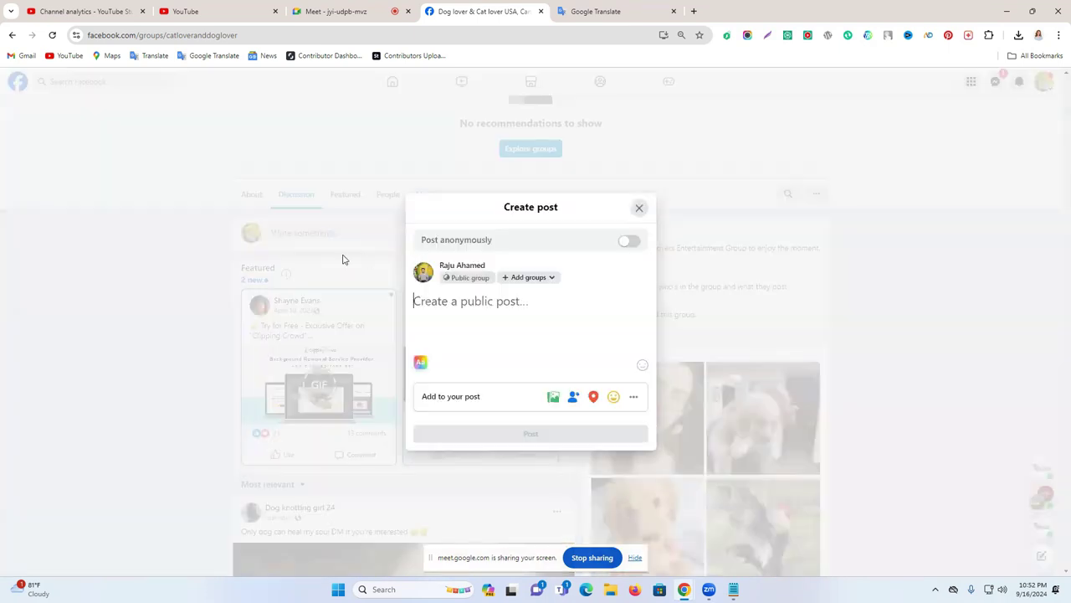
click(639, 208)
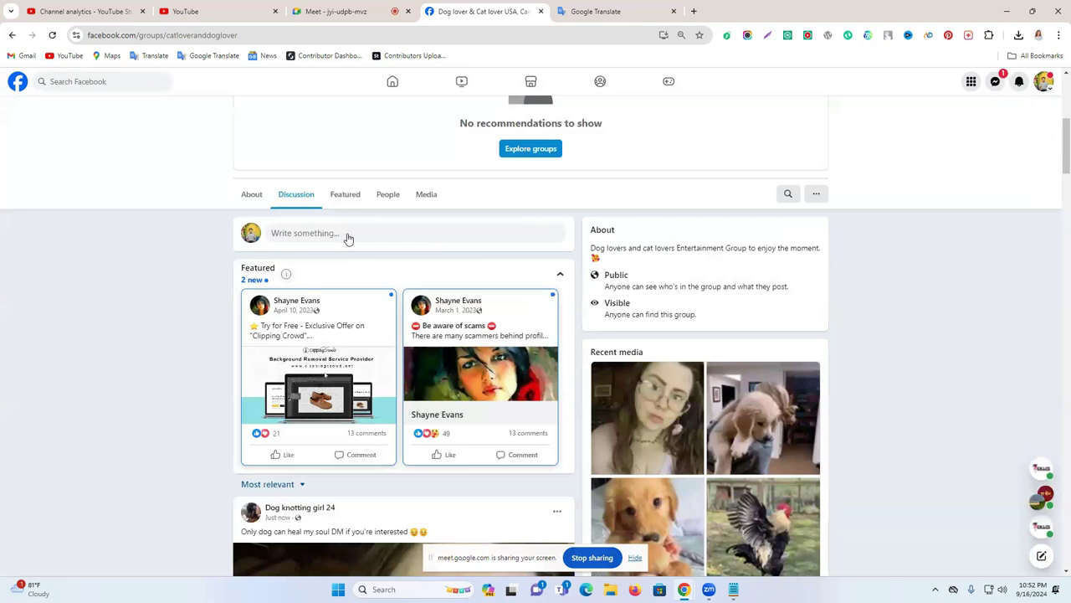
click(348, 232)
click(641, 211)
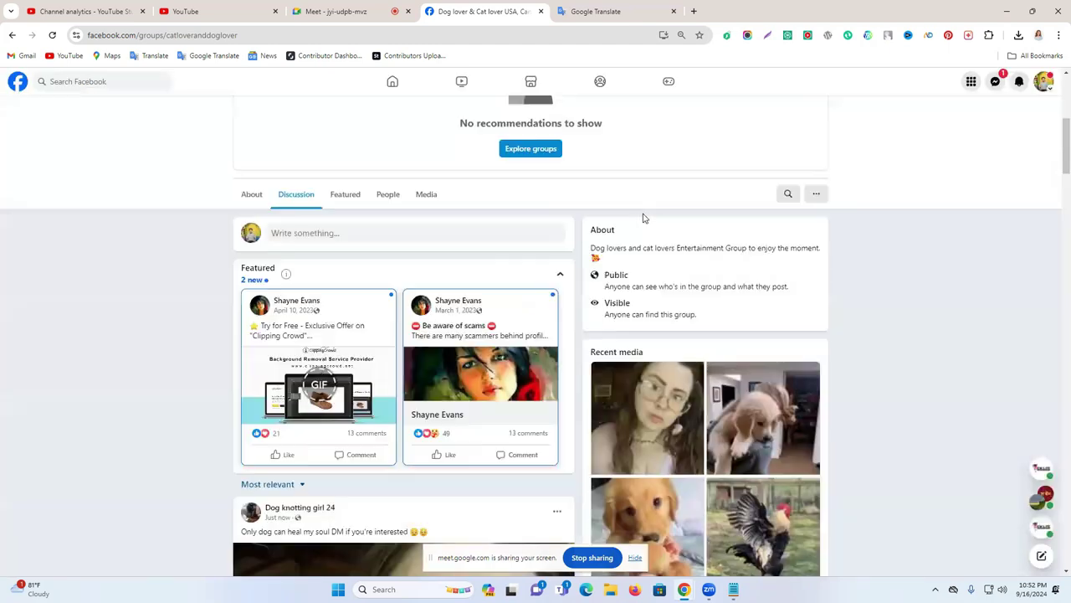
Start a new post in the group and attach the three cat screenshots from the Downloads folder.
click(309, 237)
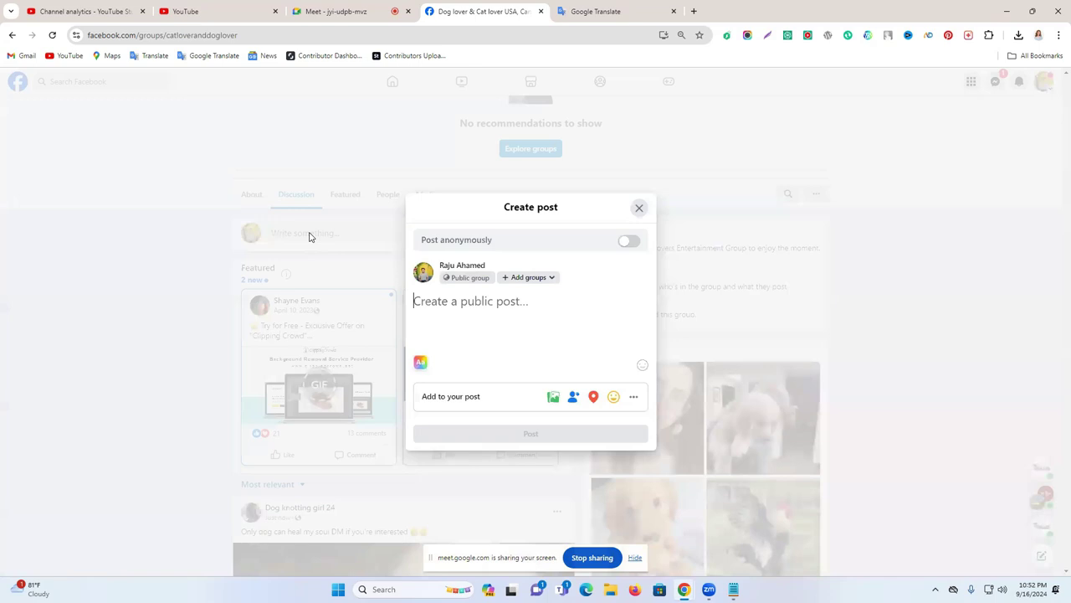
click(552, 397)
click(531, 339)
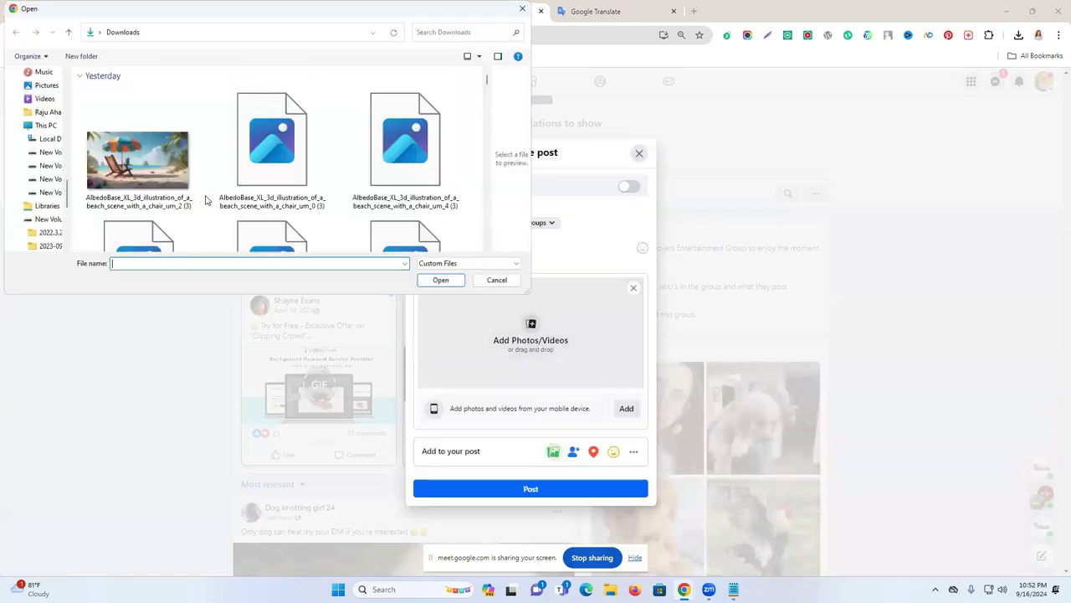
click(172, 173)
ctrl+click(256, 166)
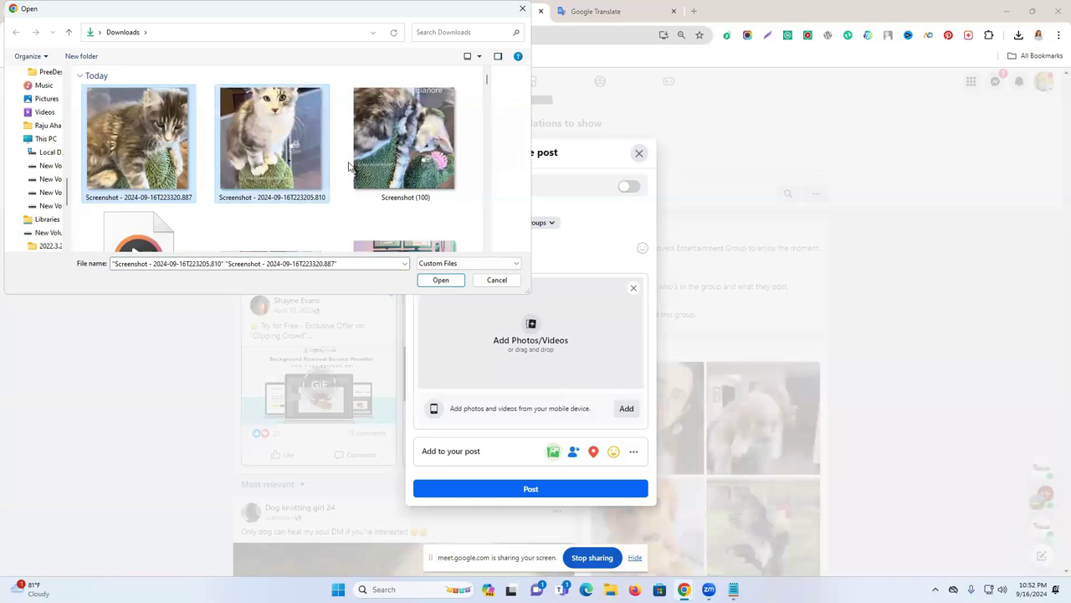
ctrl+click(364, 173)
click(441, 280)
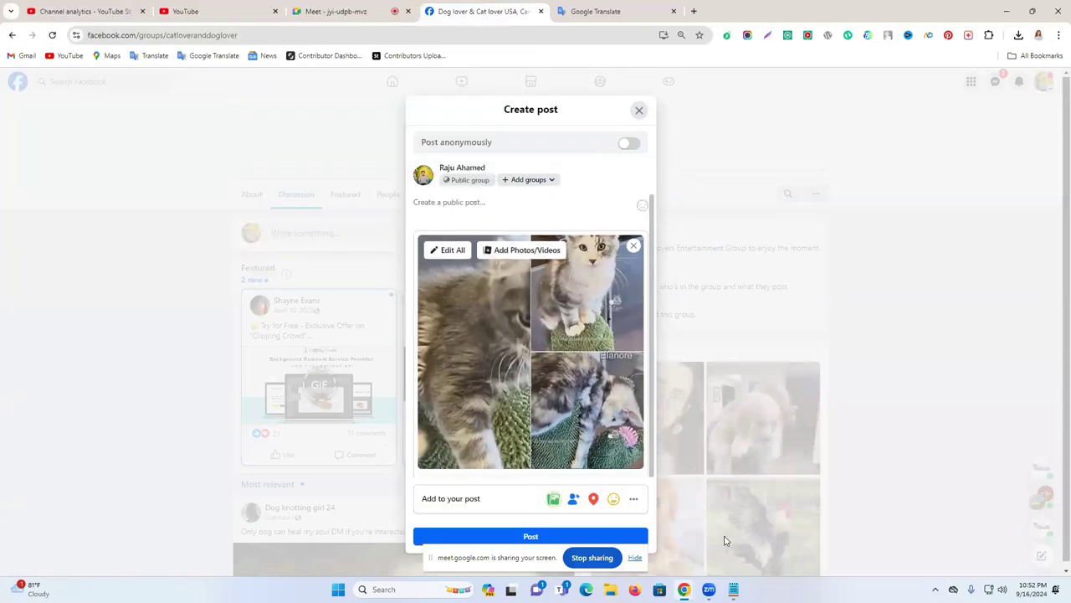
Copy the cat sale text with the #cat #cats hashtags from the Notepad note and paste it into the group post.
key(alt+Tab)
drag(531, 265, 471, 231)
key(ctrl+c)
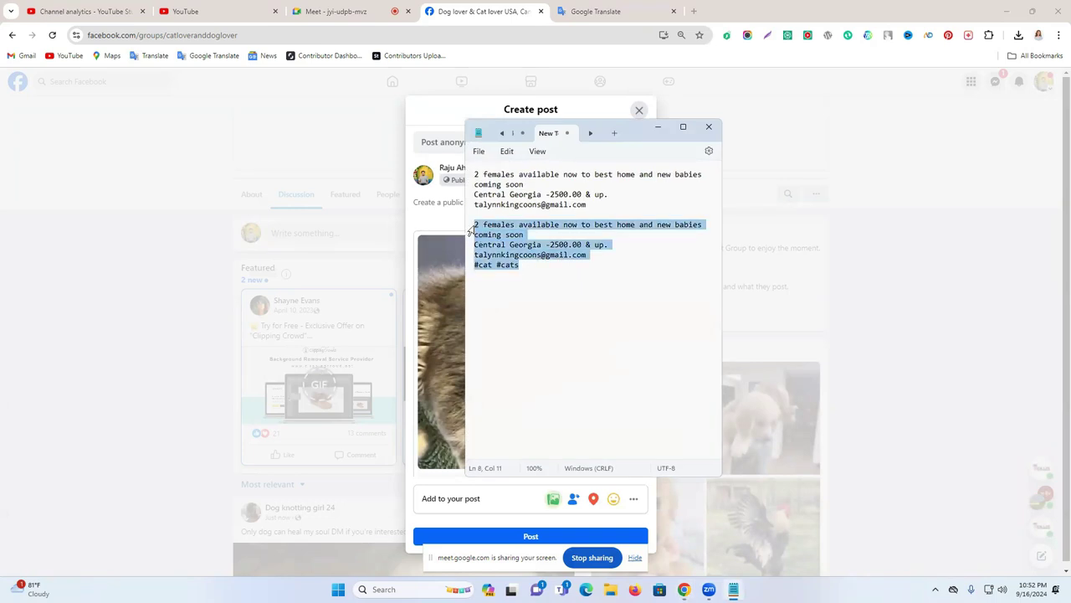
mouse_move(684, 589)
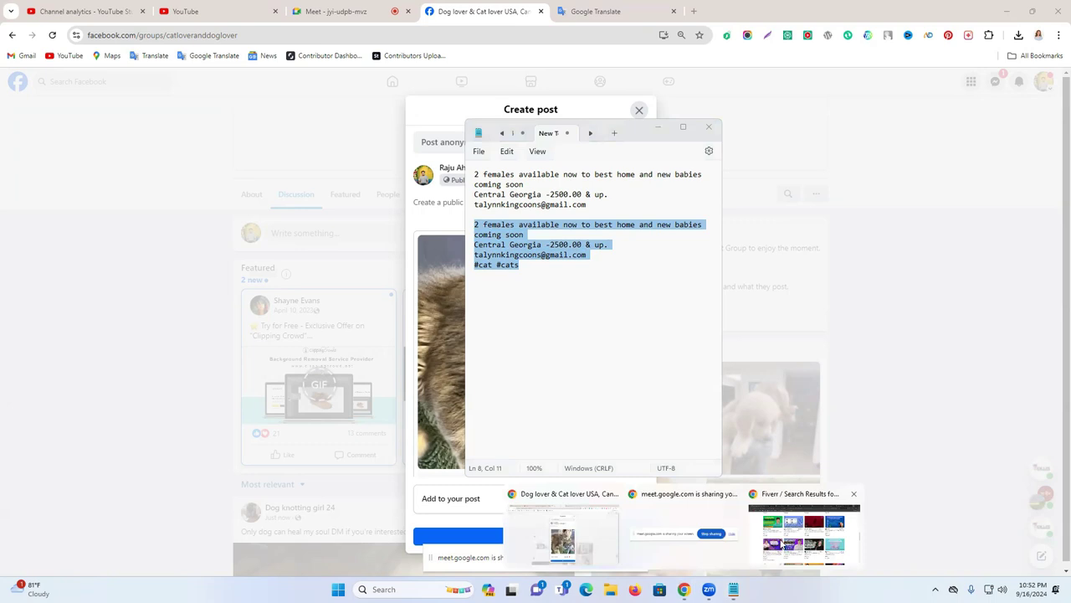
click(582, 546)
click(443, 201)
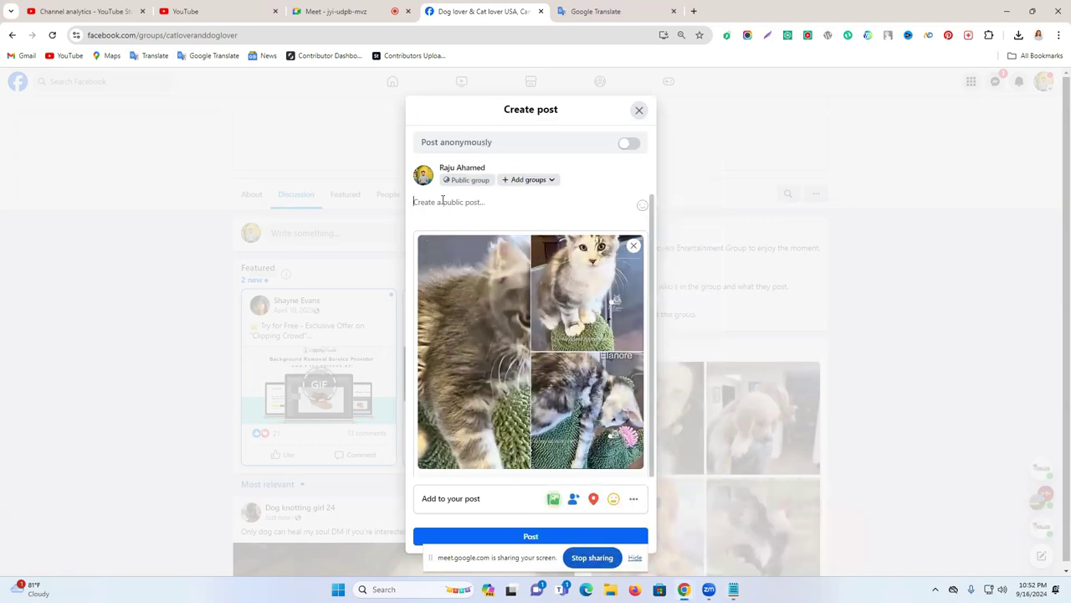
key(ctrl+v)
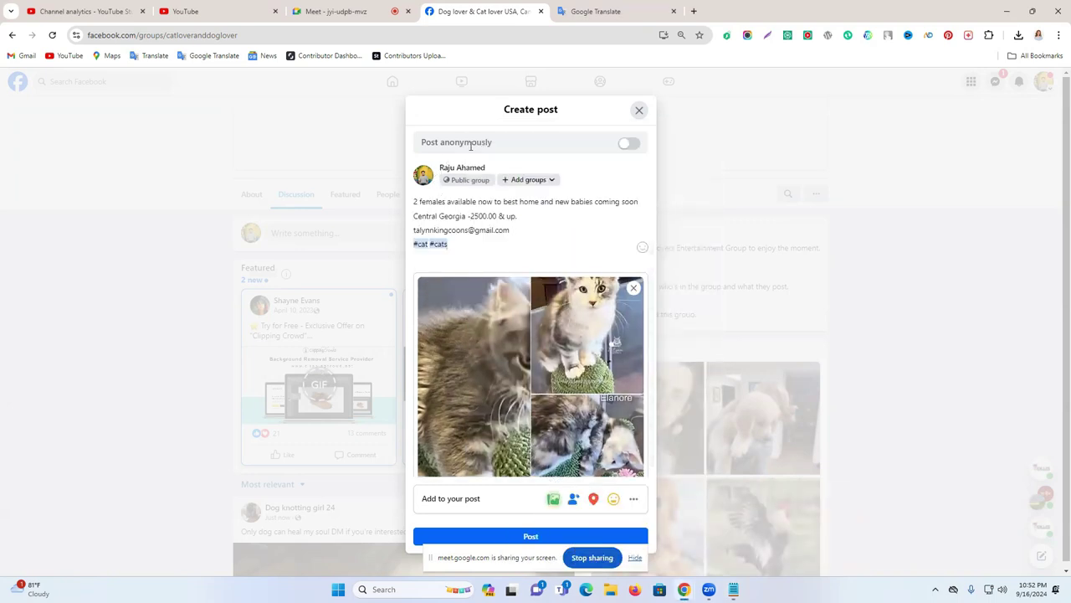
Set the post to be published anonymously, accept the anonymous posting notice and submit it to the group.
click(629, 143)
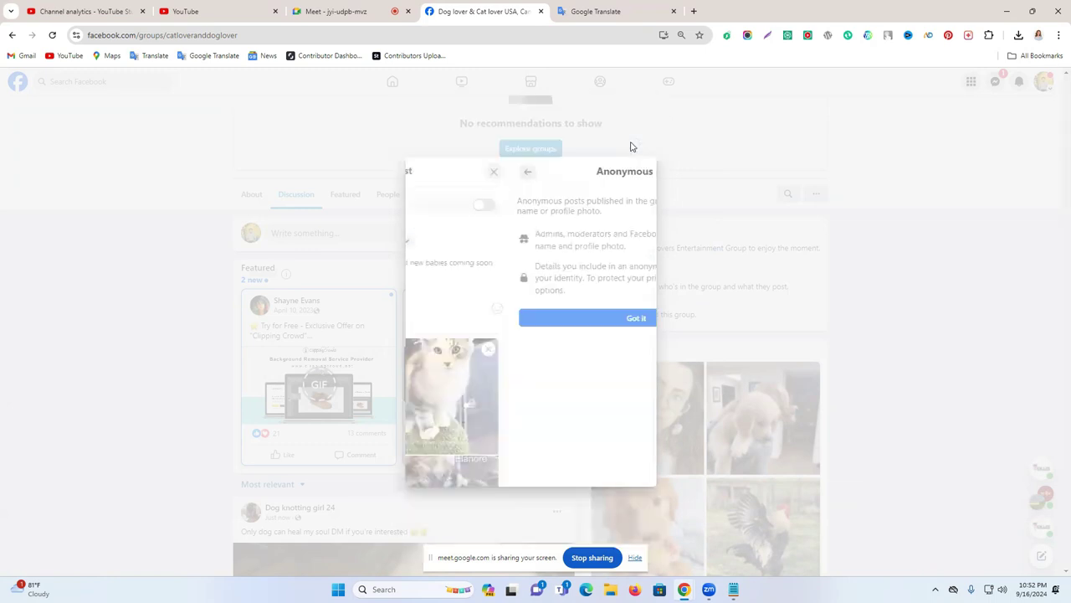
click(518, 390)
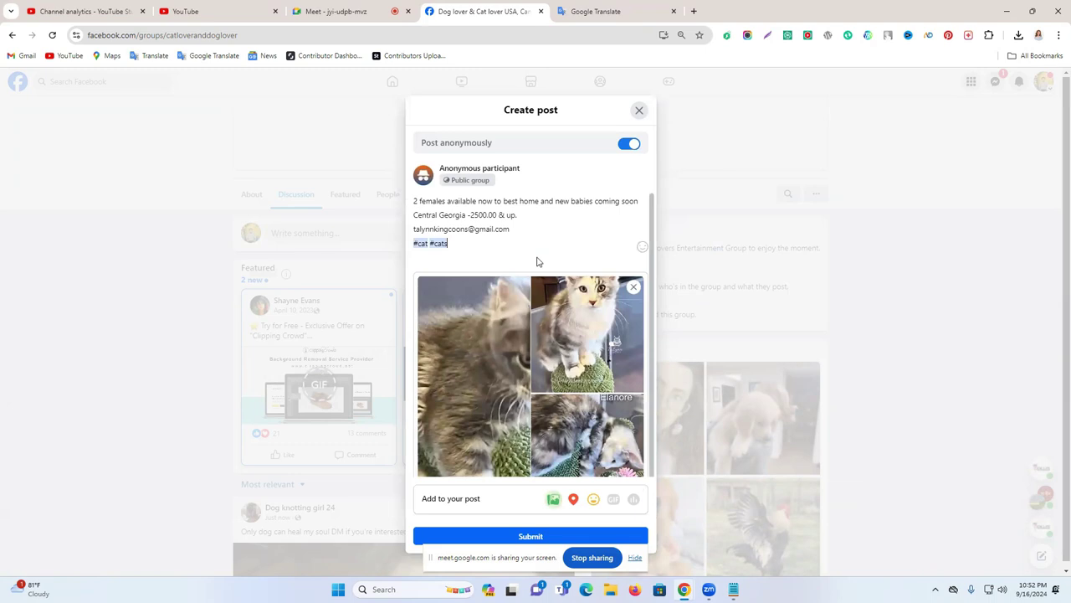
scroll(540, 276, down, 1)
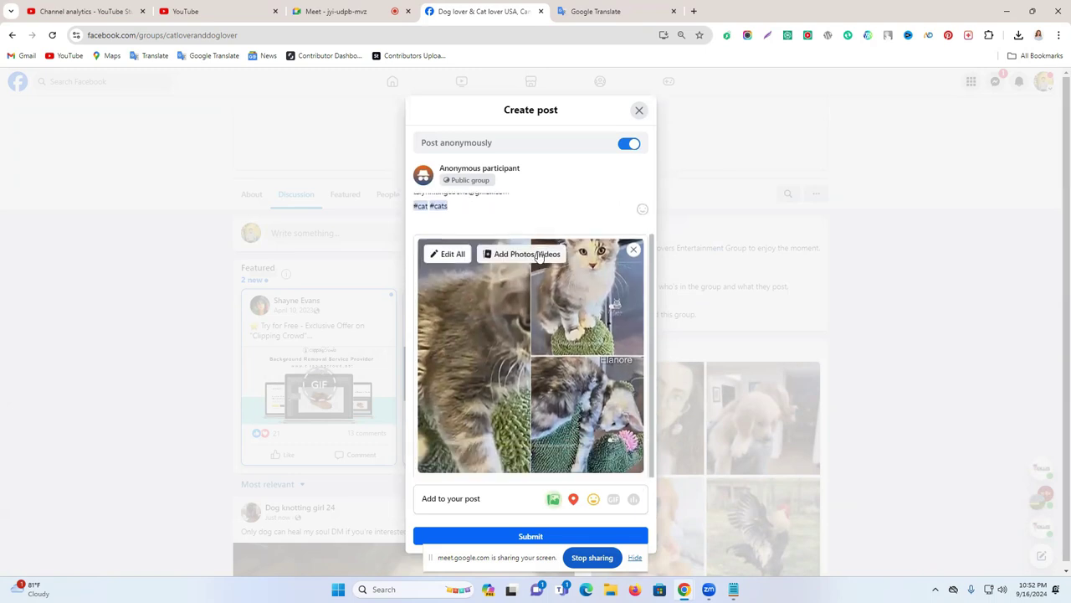
click(532, 537)
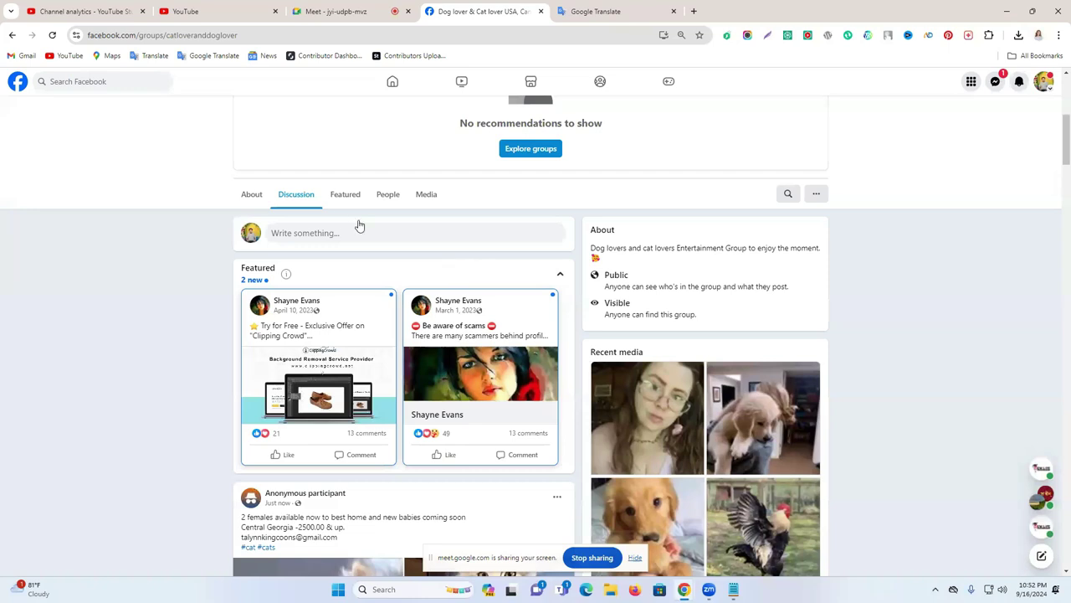
Examine the published cat post in the group feed, checking its text, hashtags and three photos.
scroll(400, 242, down, 1)
scroll(427, 241, down, 2)
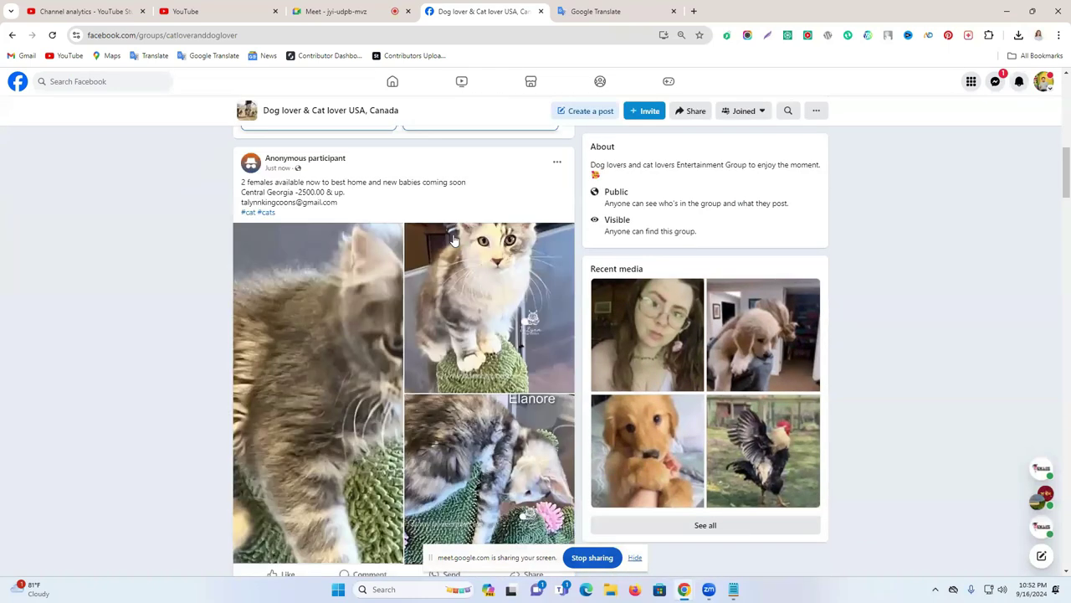
scroll(452, 240, down, 2)
scroll(452, 240, up, 1)
scroll(452, 240, down, 2)
scroll(452, 240, up, 3)
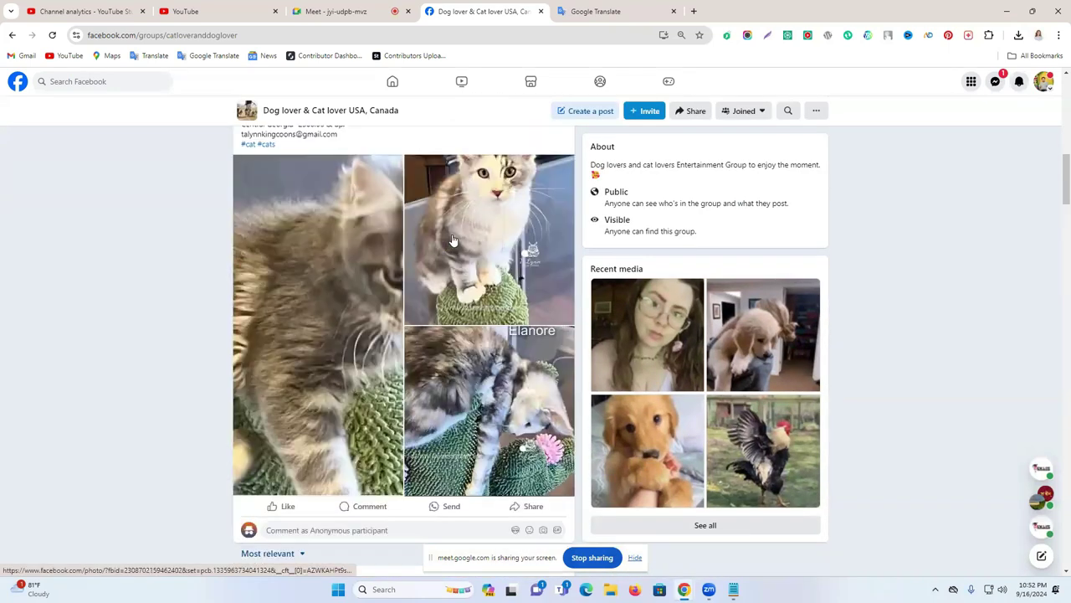
scroll(452, 240, up, 2)
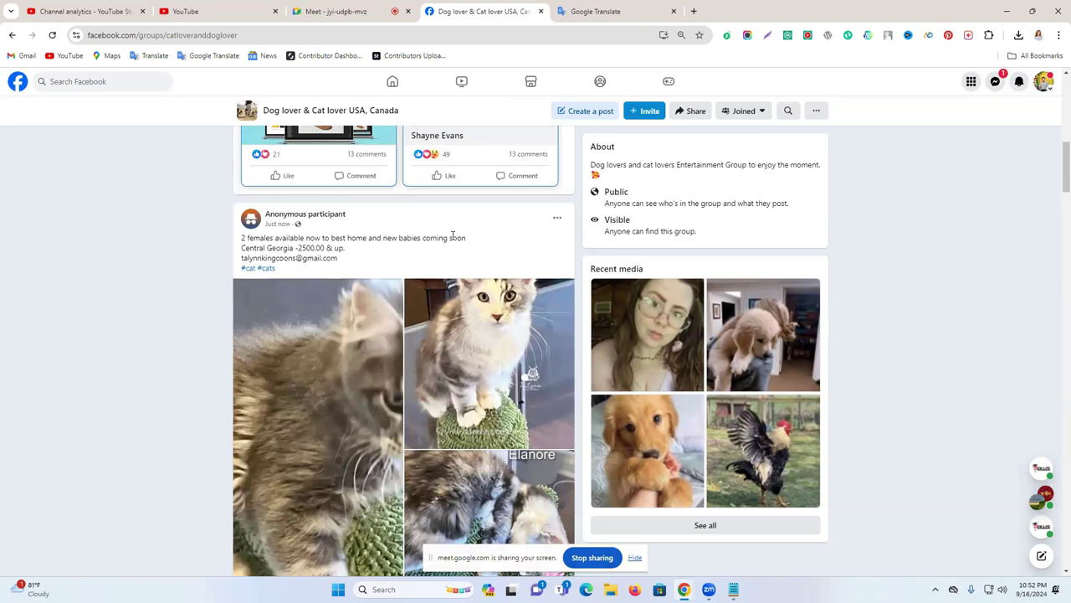
scroll(452, 237, up, 4)
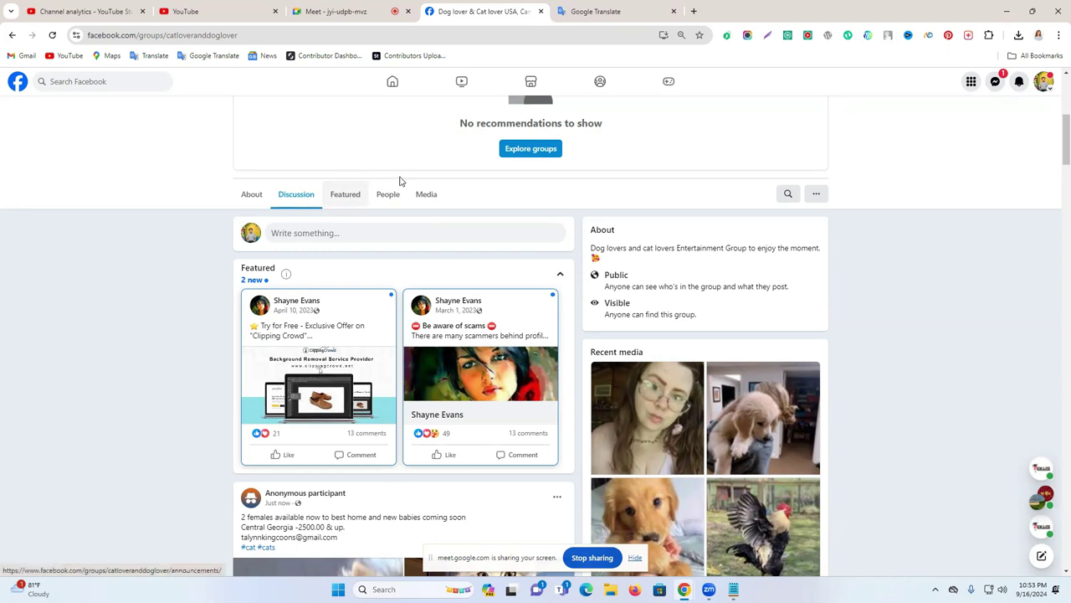
scroll(363, 242, down, 3)
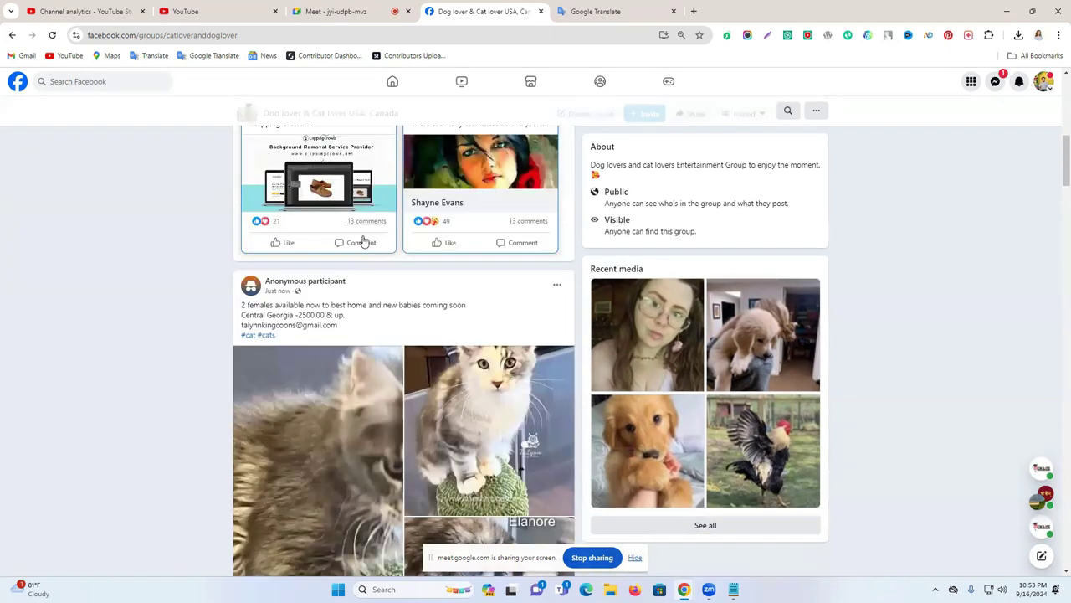
scroll(363, 242, down, 3)
scroll(470, 390, up, 1)
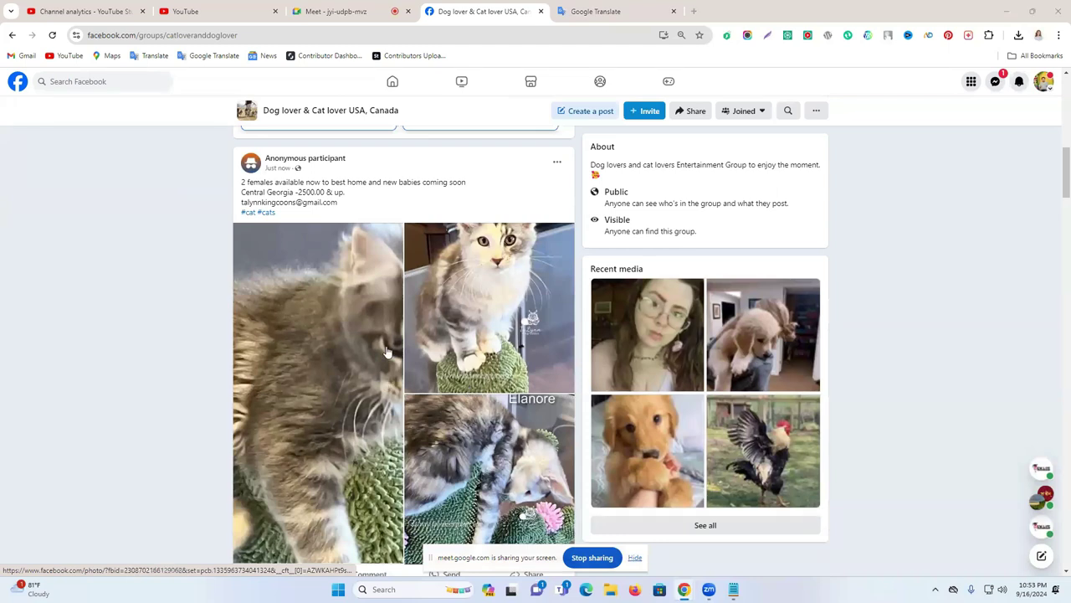
scroll(388, 351, up, 1)
scroll(388, 352, up, 1)
scroll(368, 335, down, 2)
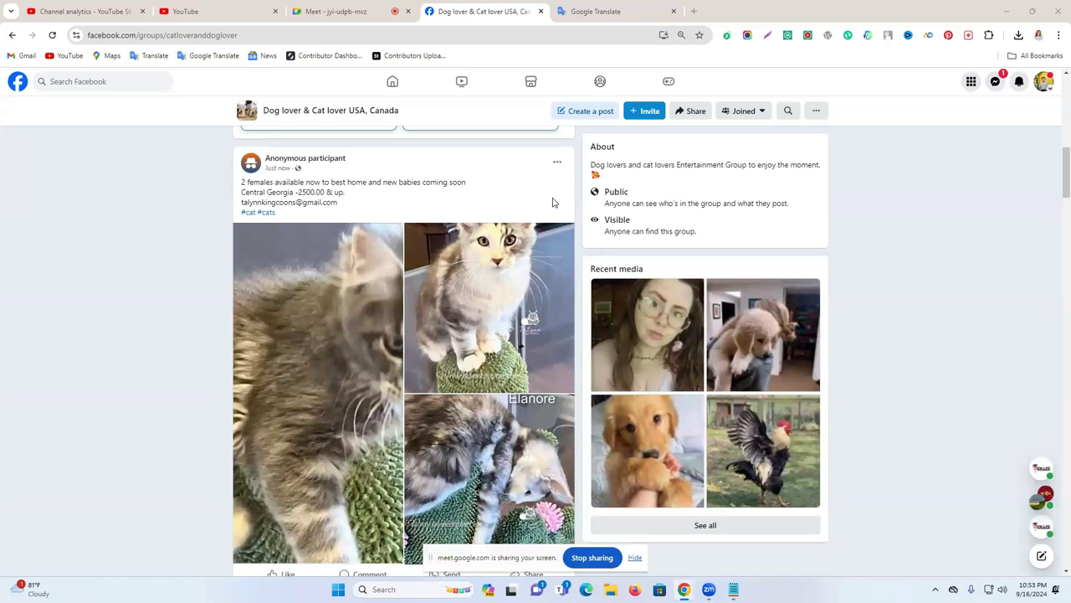
Open Google Drive in a new browser tab and create a blank Google Sheets spreadsheet.
click(695, 11)
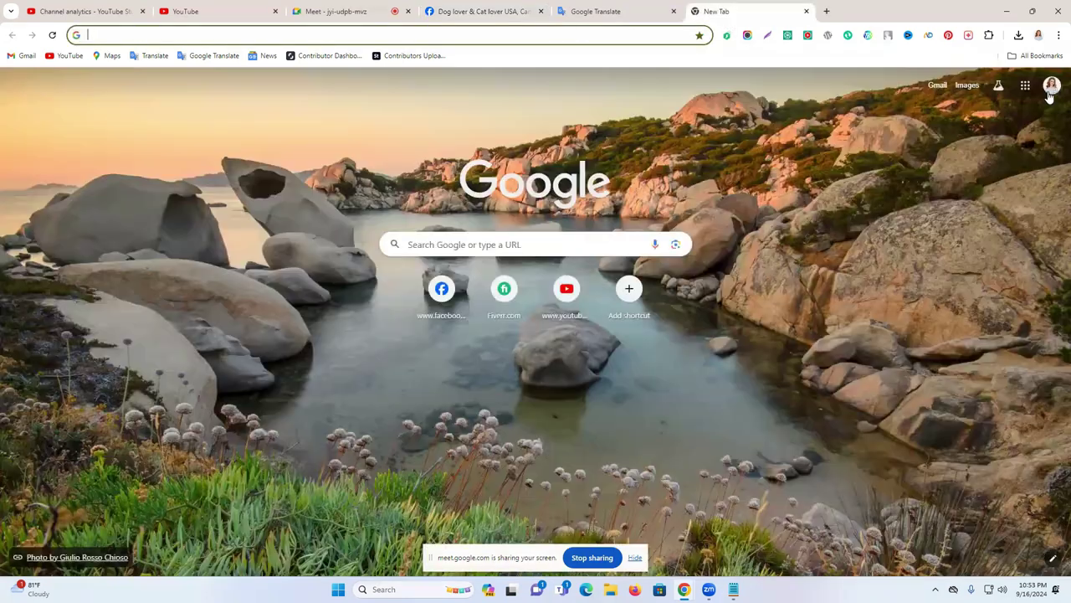
click(1052, 89)
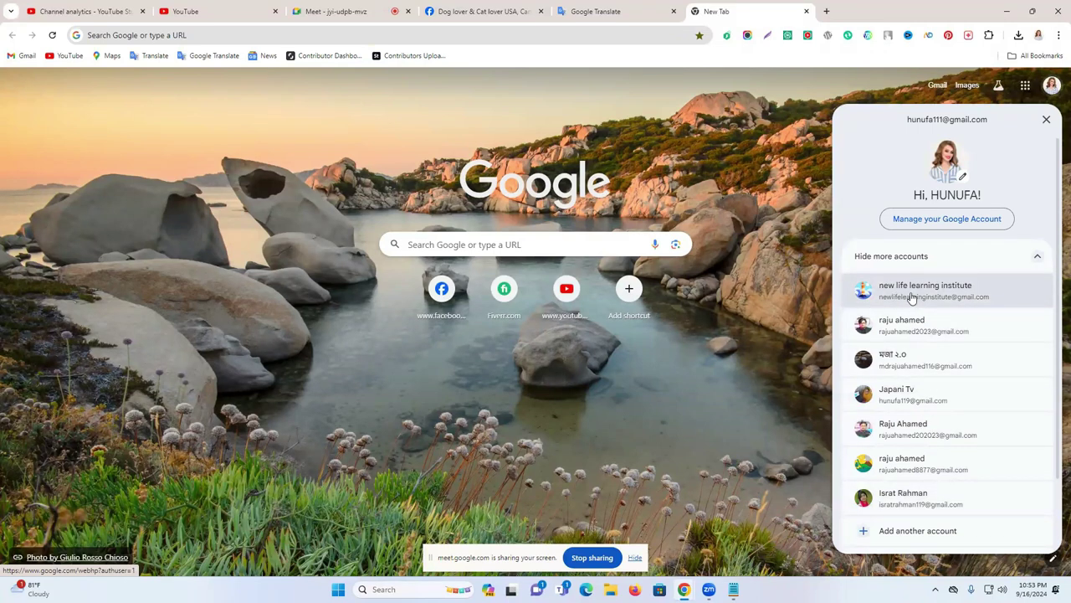
click(1025, 87)
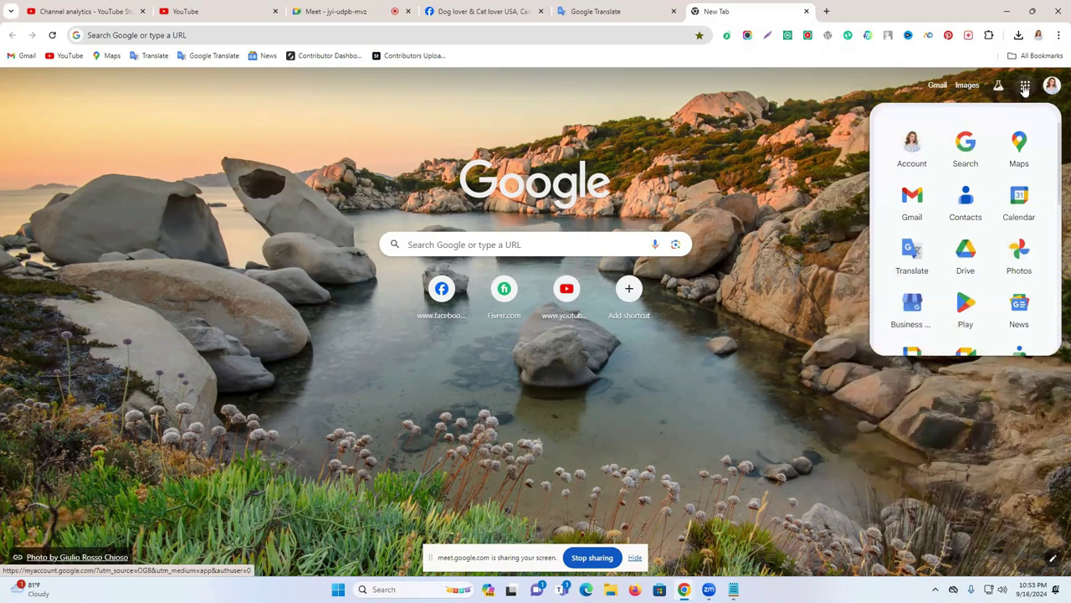
scroll(963, 300, down, 1)
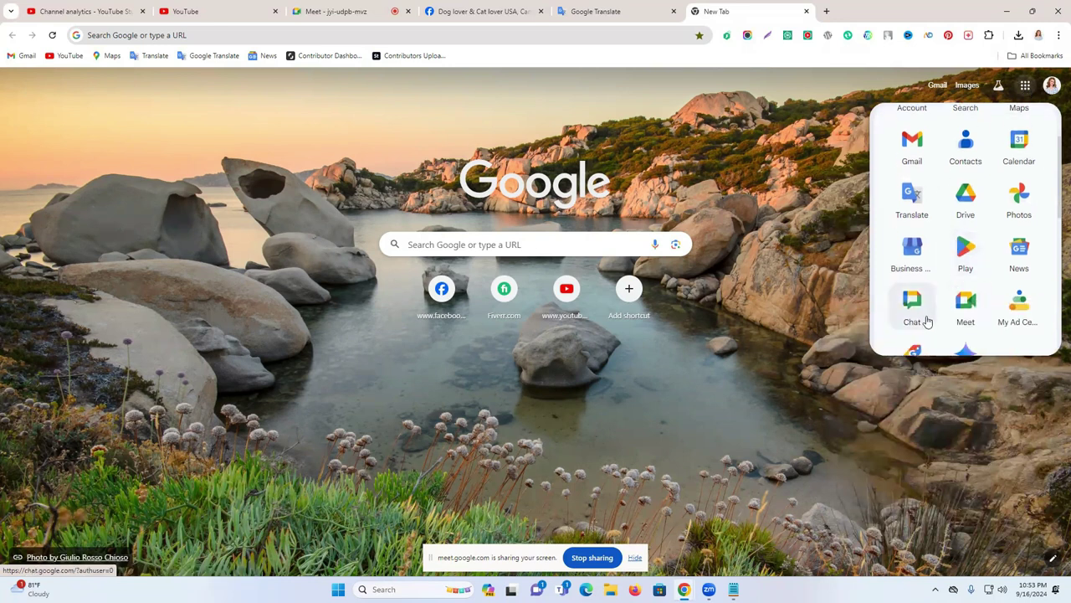
scroll(968, 249, up, 1)
click(973, 260)
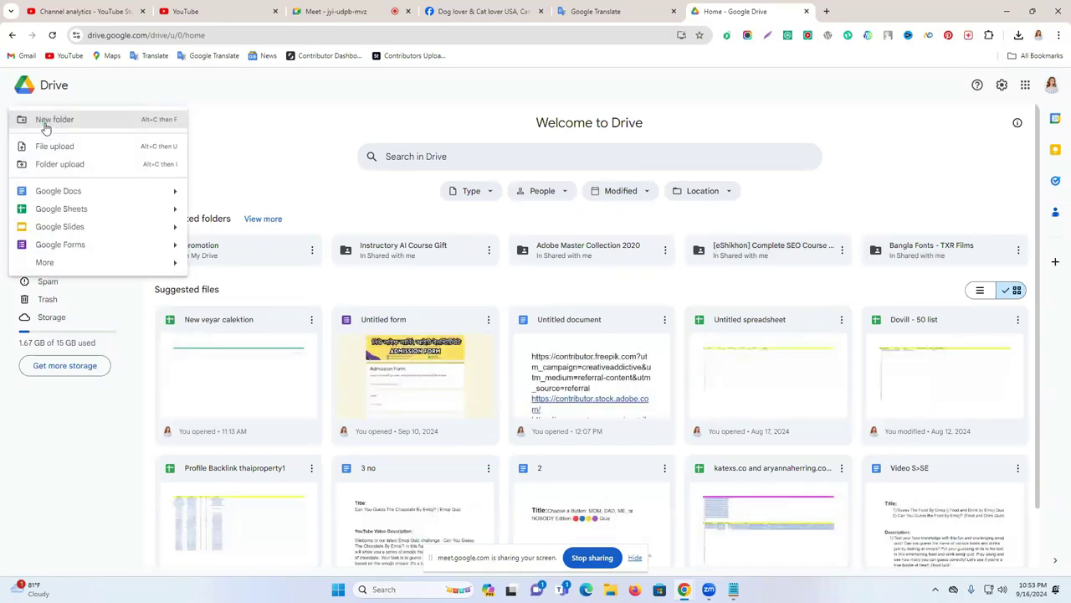
click(55, 209)
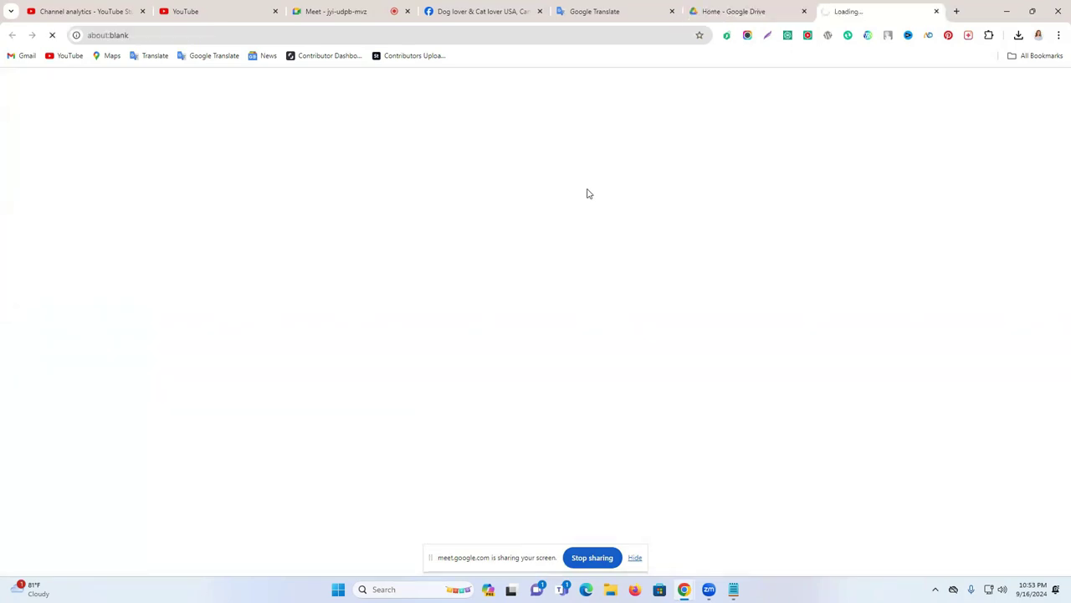
click(63, 81)
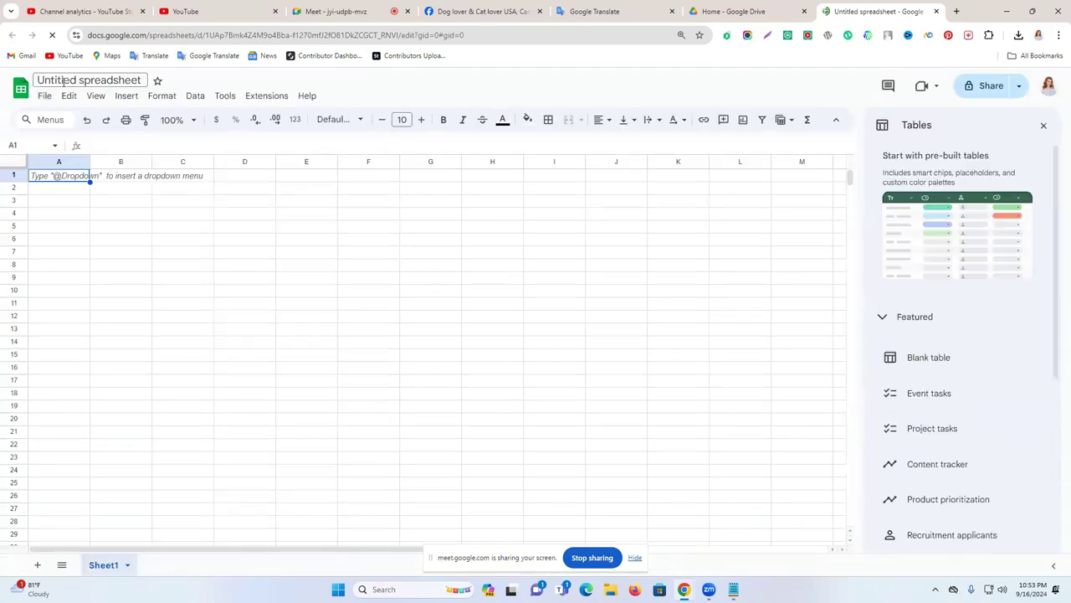
text(10)
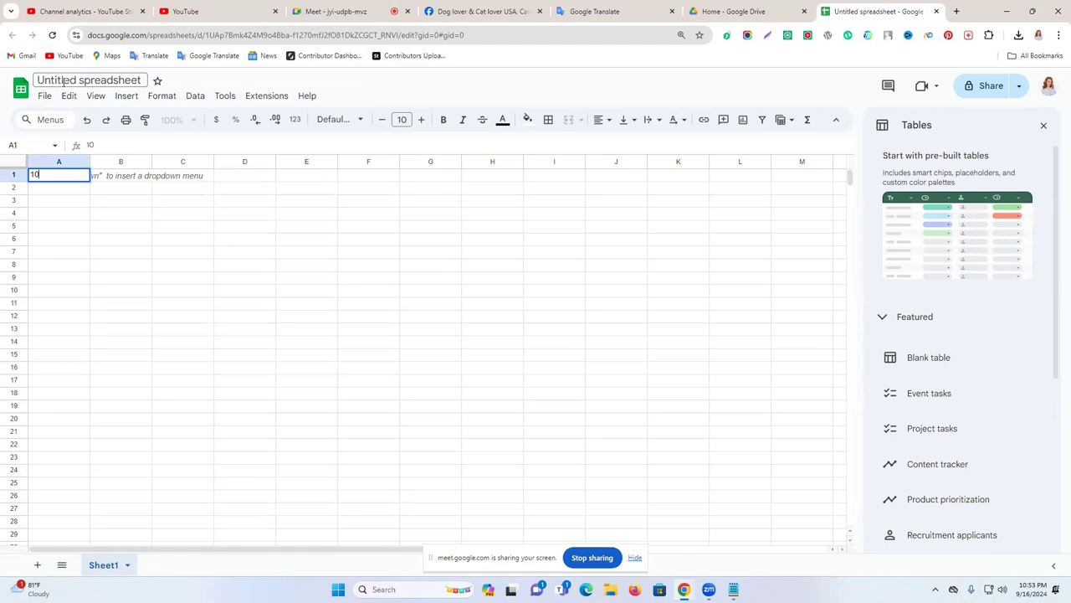
key(BackSpace)
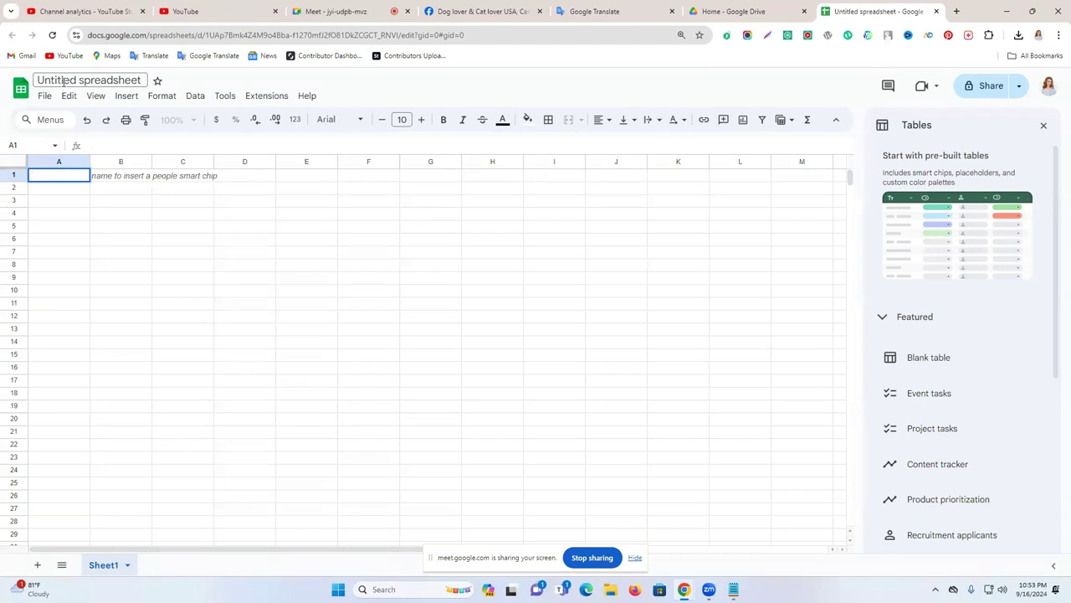
Rename the spreadsheet as "1M Promotion".
click(63, 82)
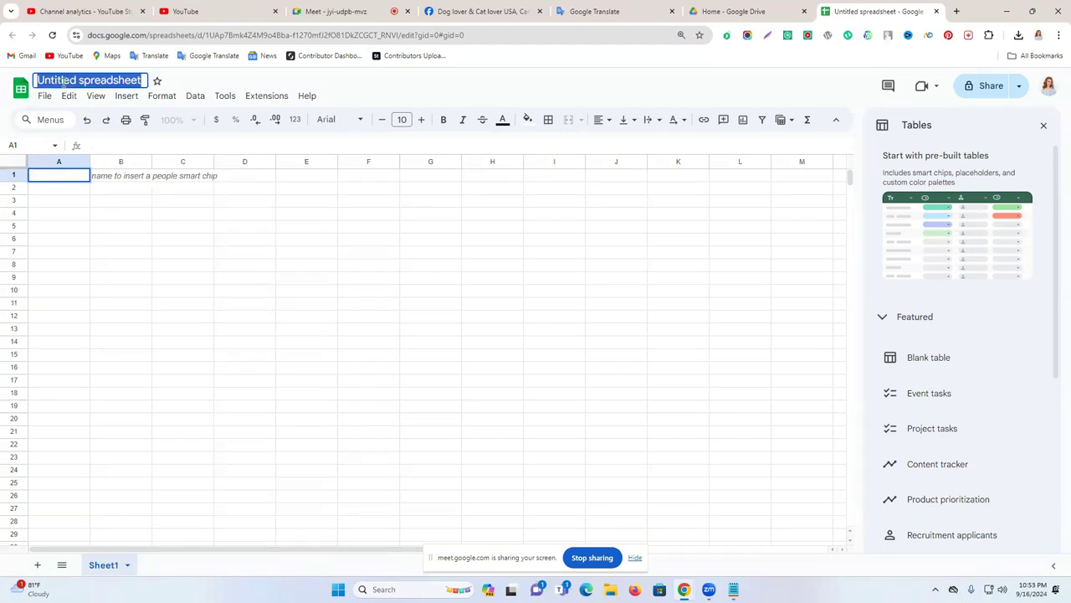
text(1)
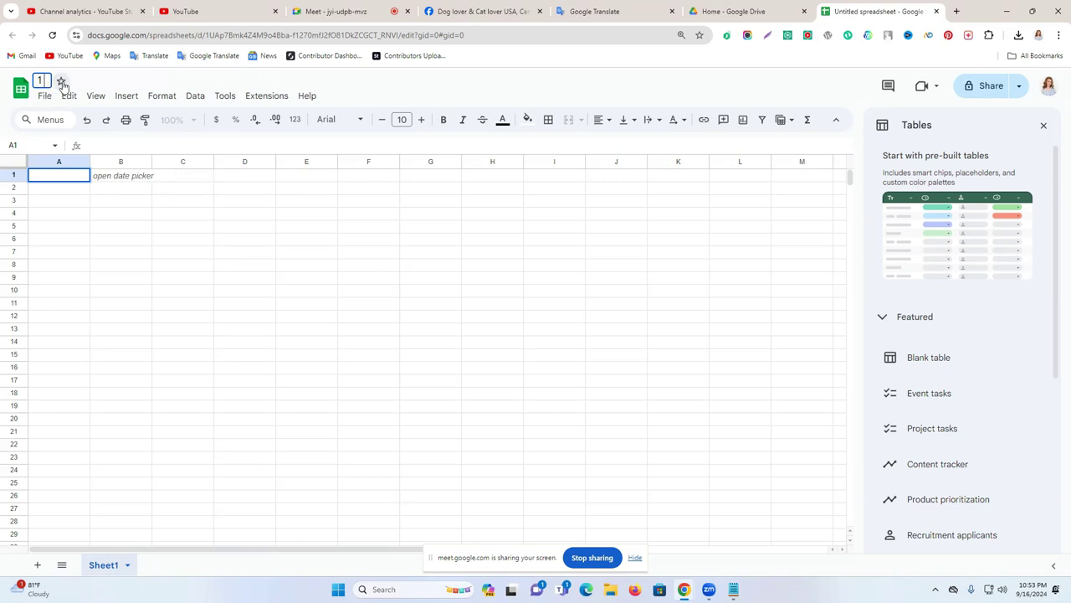
text(M)
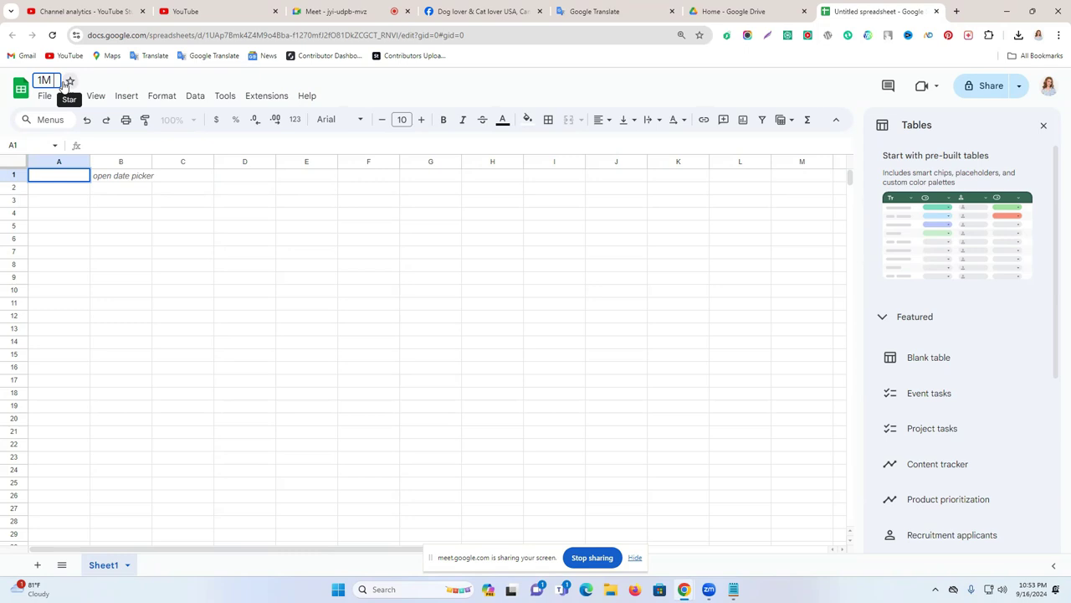
text( p)
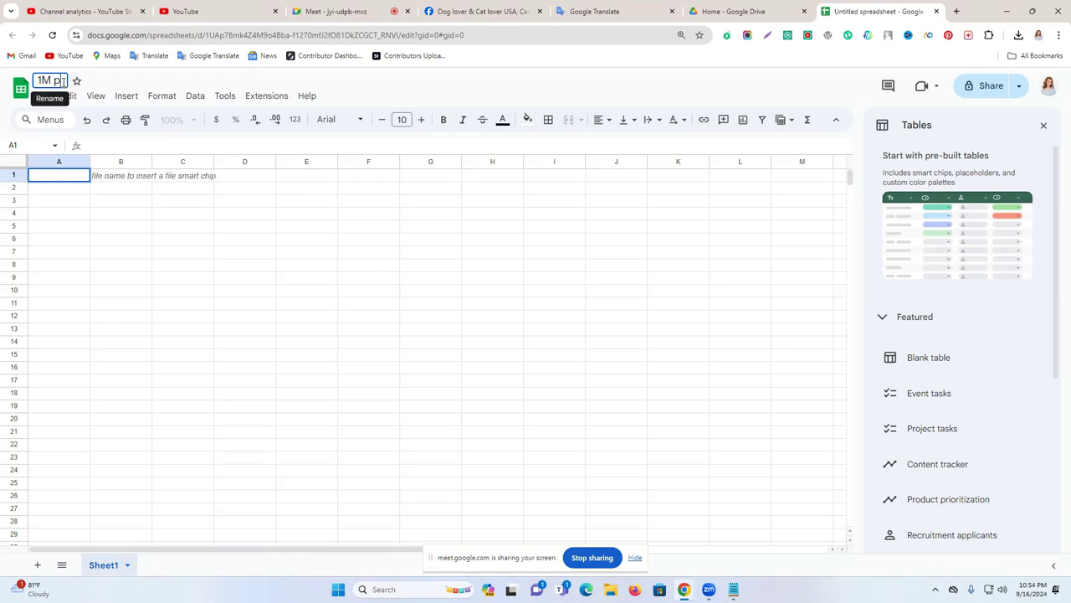
text(r)
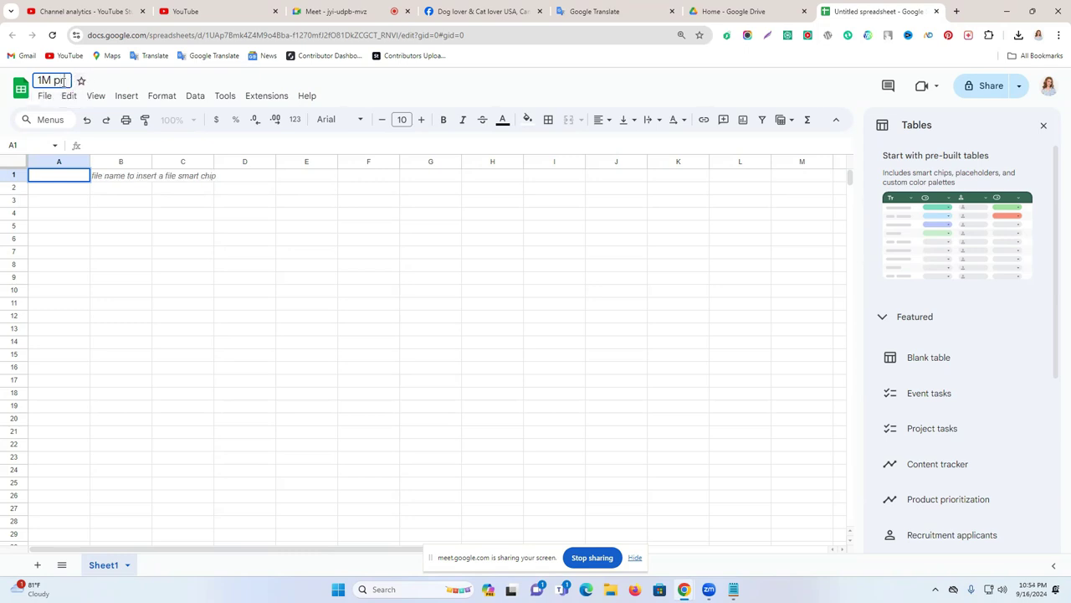
text(omotion)
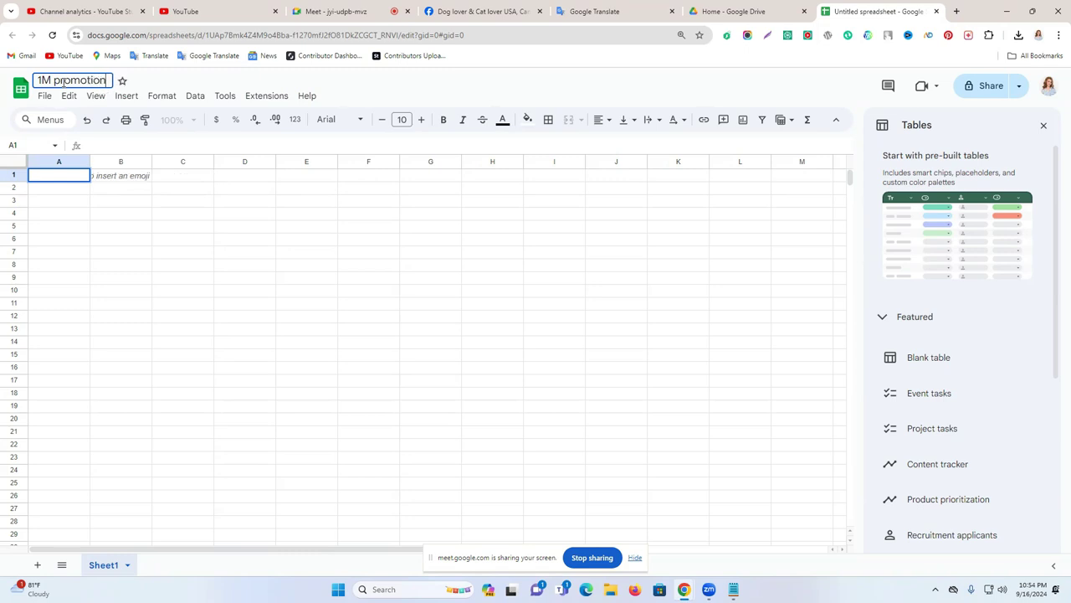
drag(64, 81, 51, 81)
click(53, 81)
text(P)
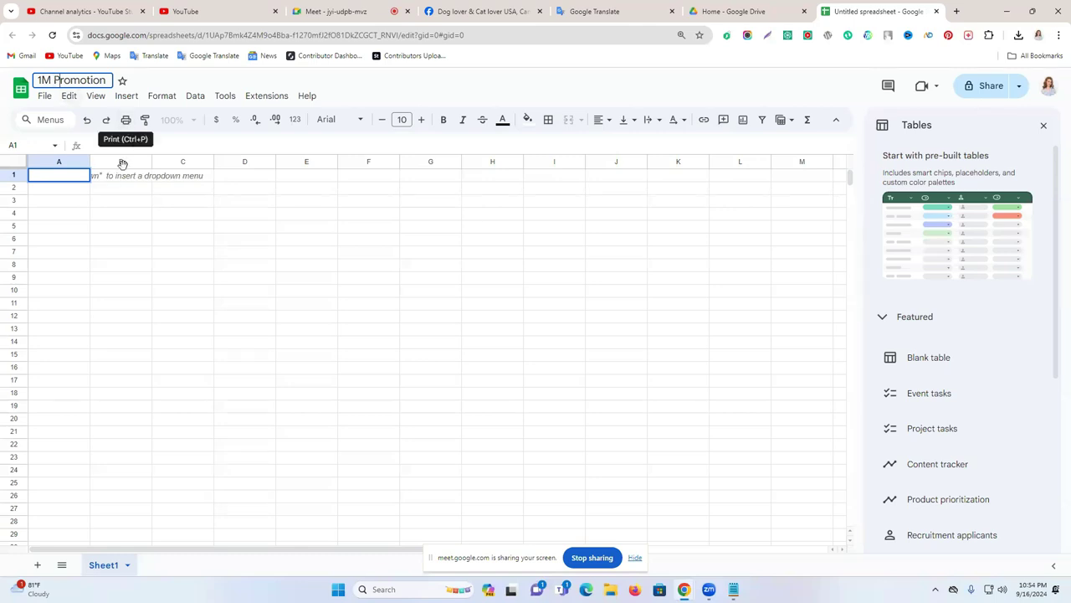
Enter the column headers "NO" in cell A1 and "FACEBOOK GROUP LINK" in cell B1.
click(56, 173)
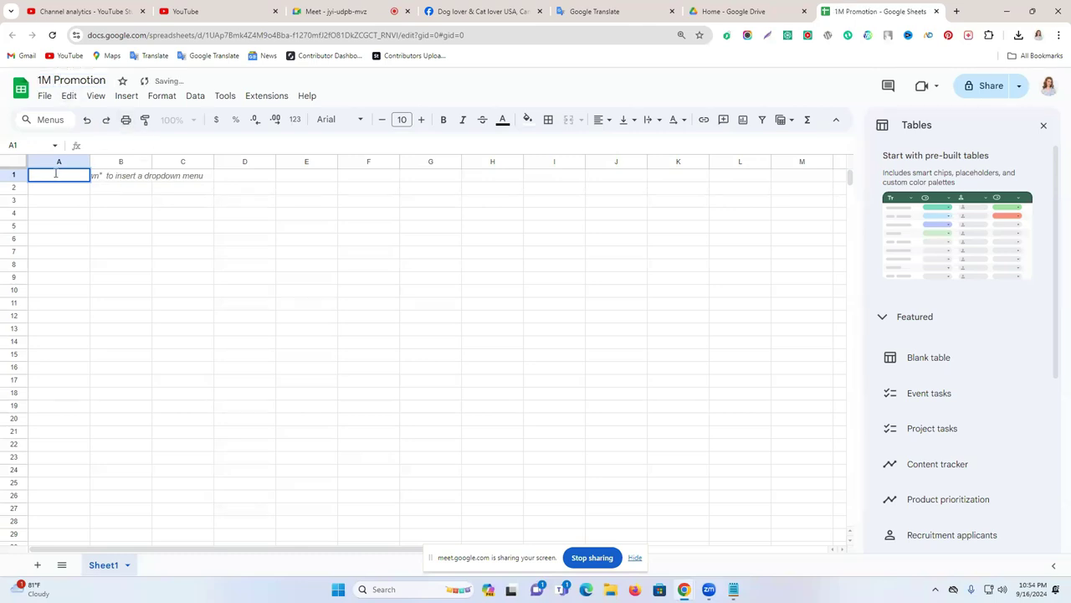
text(NO)
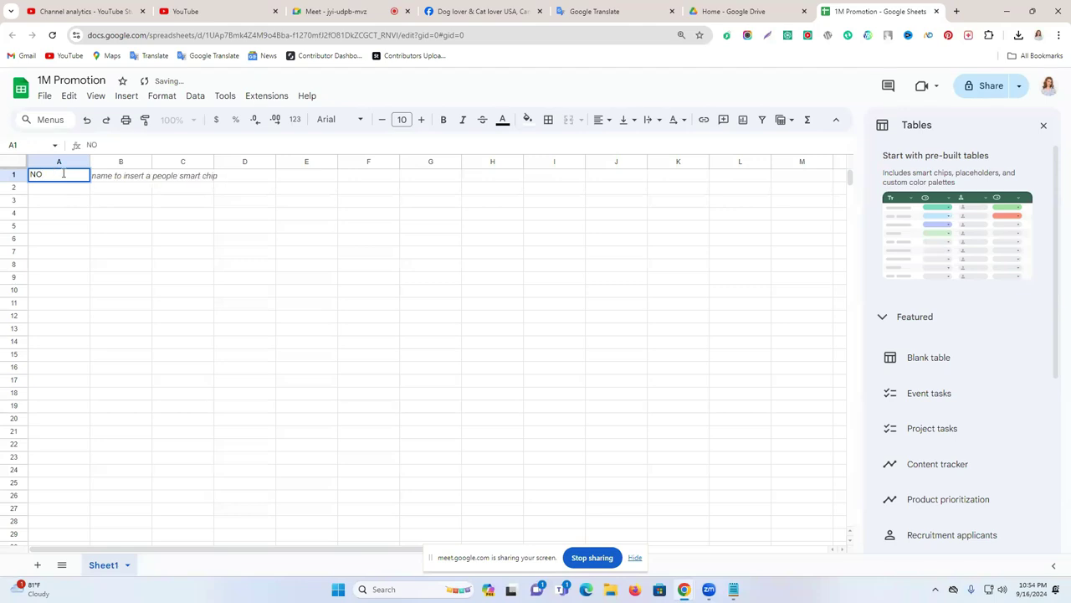
click(122, 175)
text(FACEBOO)
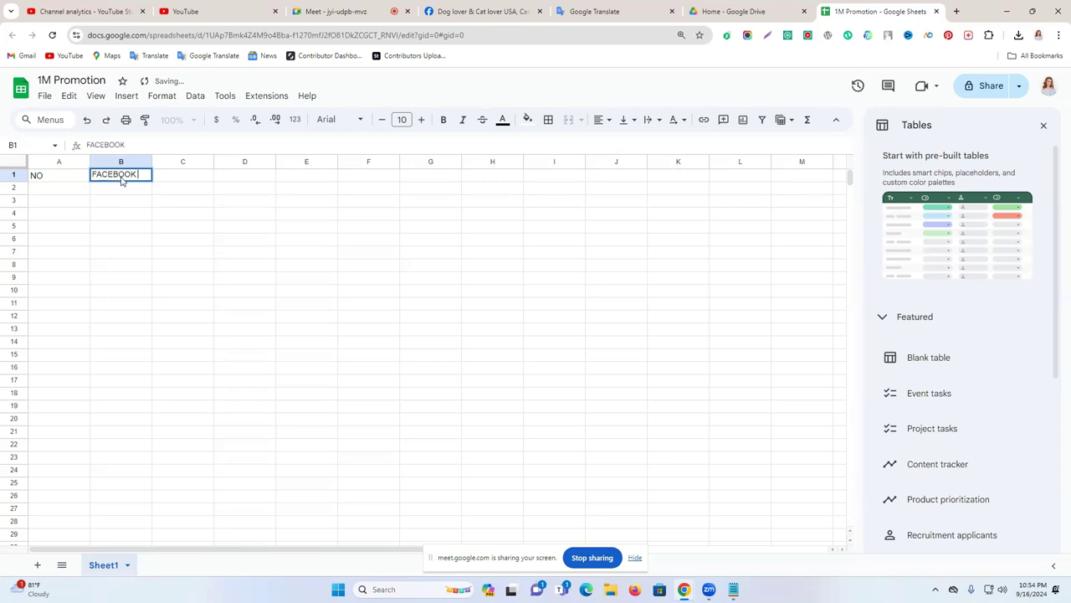
text(K GROUP LINK)
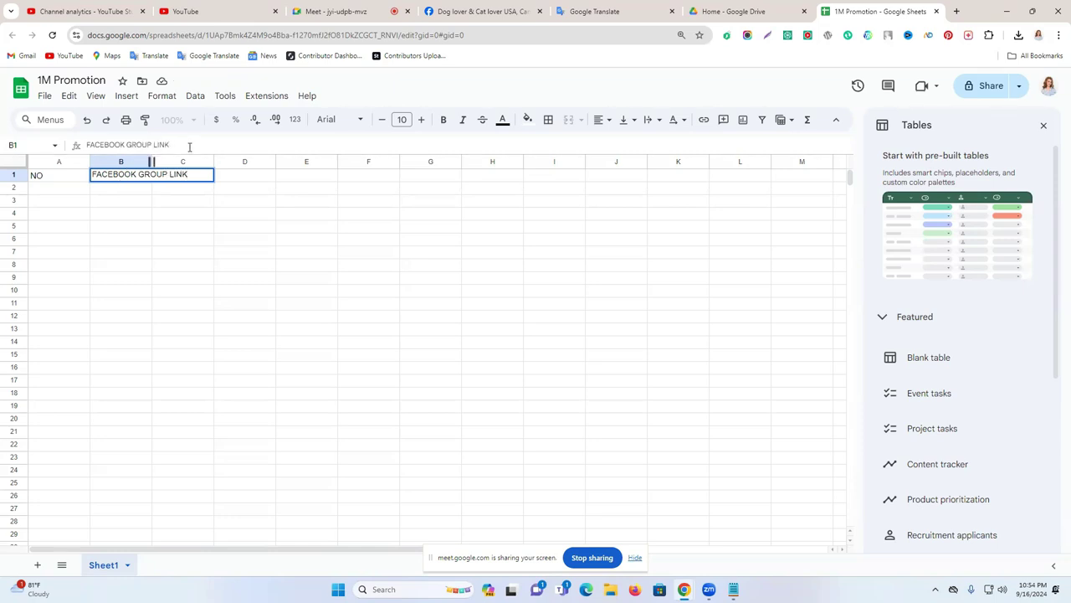
Enter the header "SCREENSHOT LINK" in cell C1 and widen columns B and C to fit their headers.
drag(152, 161, 243, 175)
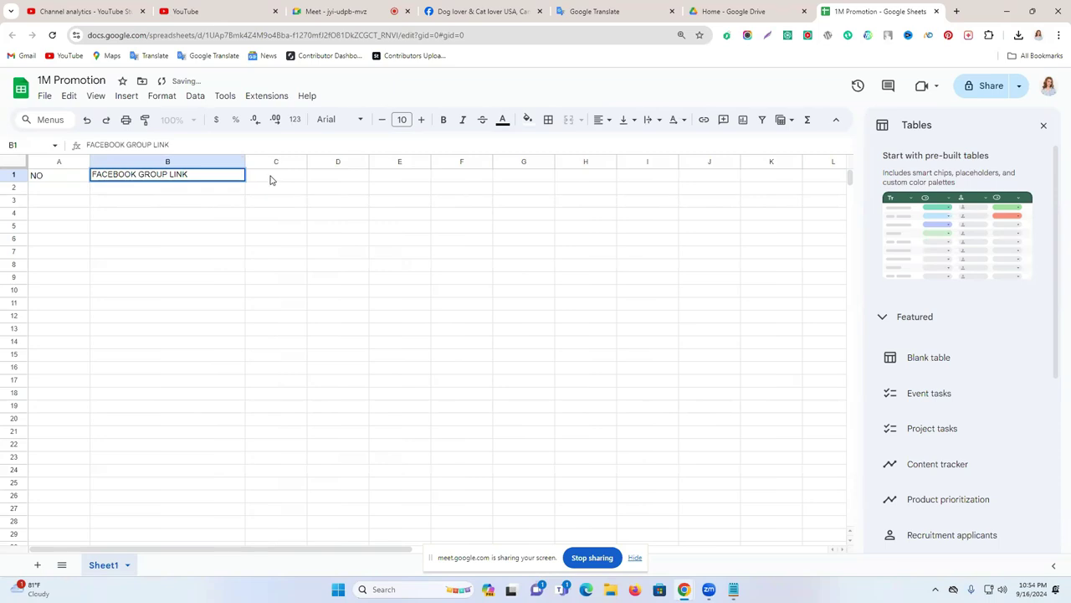
double_click(273, 179)
text(SCREENSH)
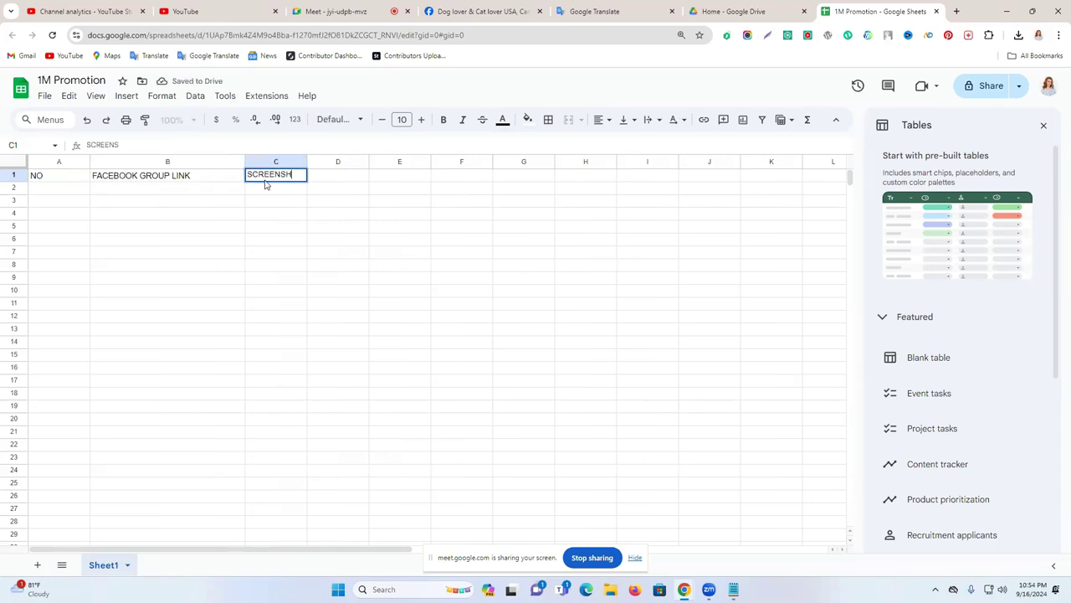
text(OT LINK)
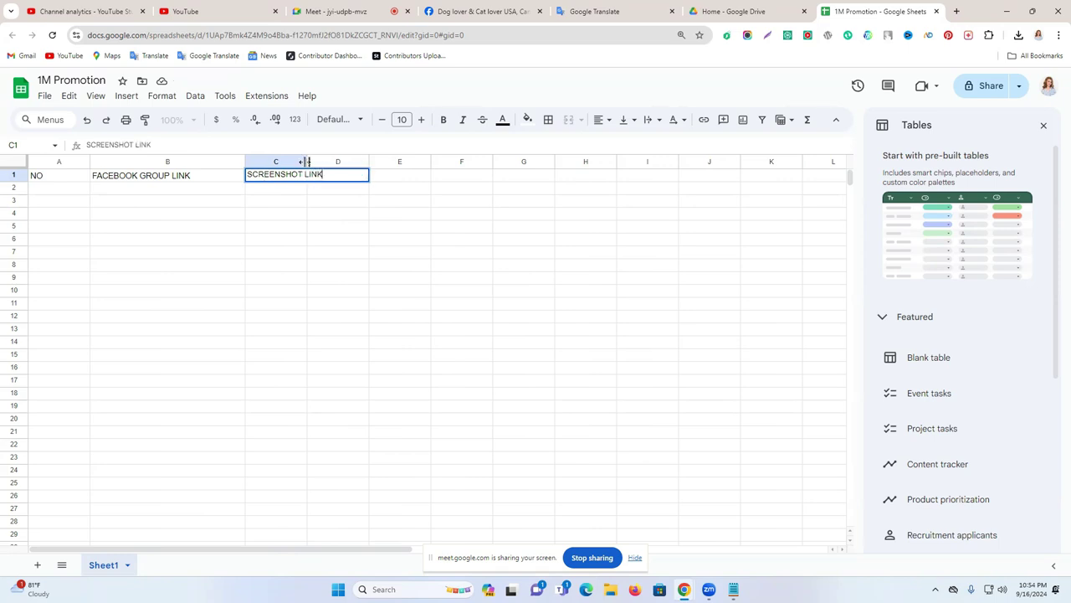
drag(306, 162, 454, 162)
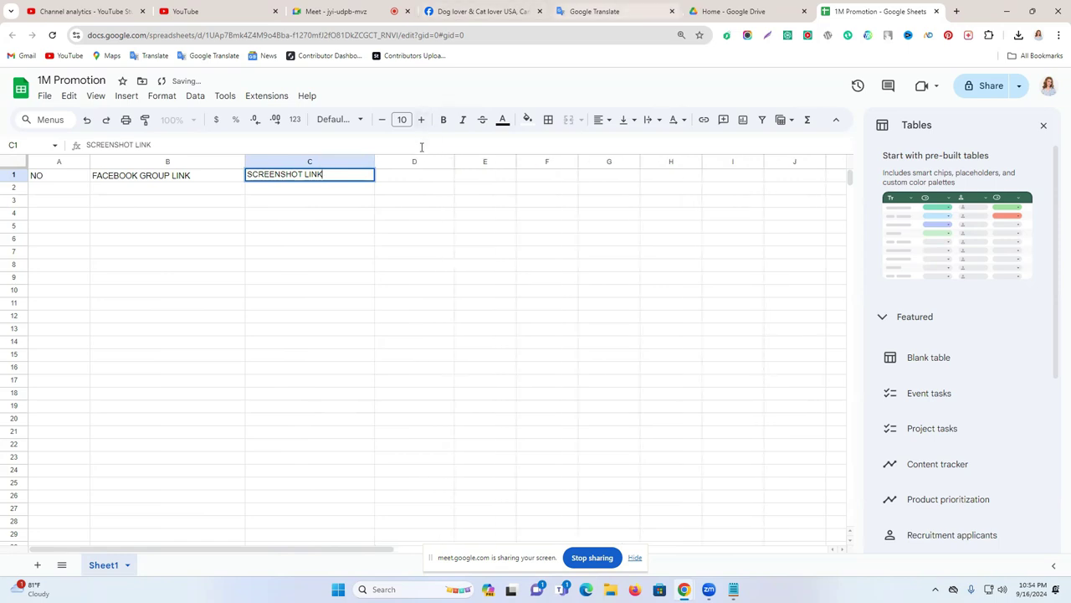
Check the member count label on the Facebook group page and enter the header "MEMBERS" in cell D1.
double_click(410, 175)
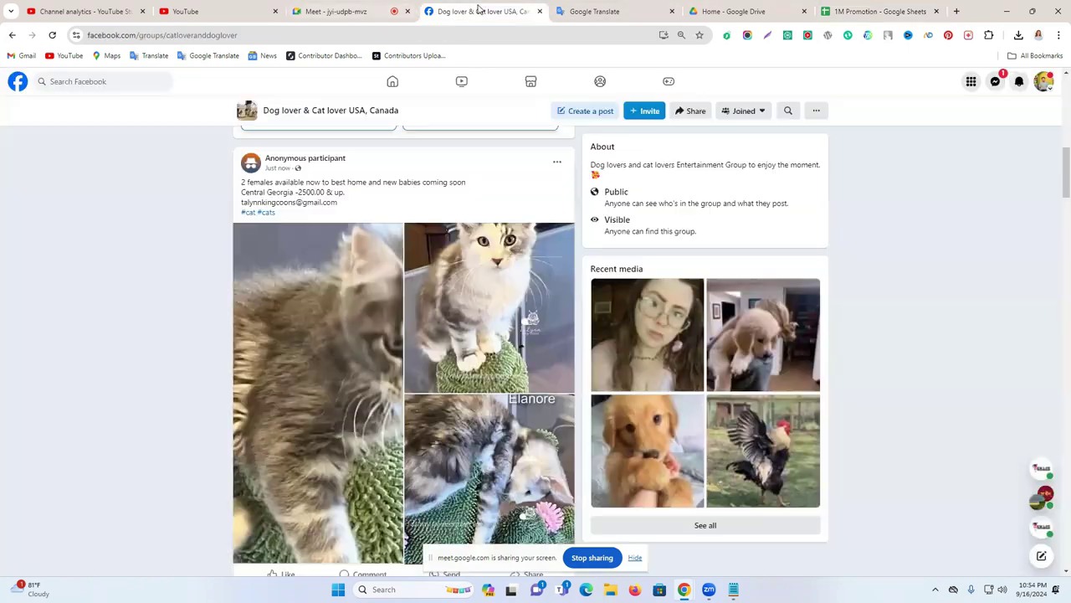
click(480, 11)
scroll(402, 222, up, 5)
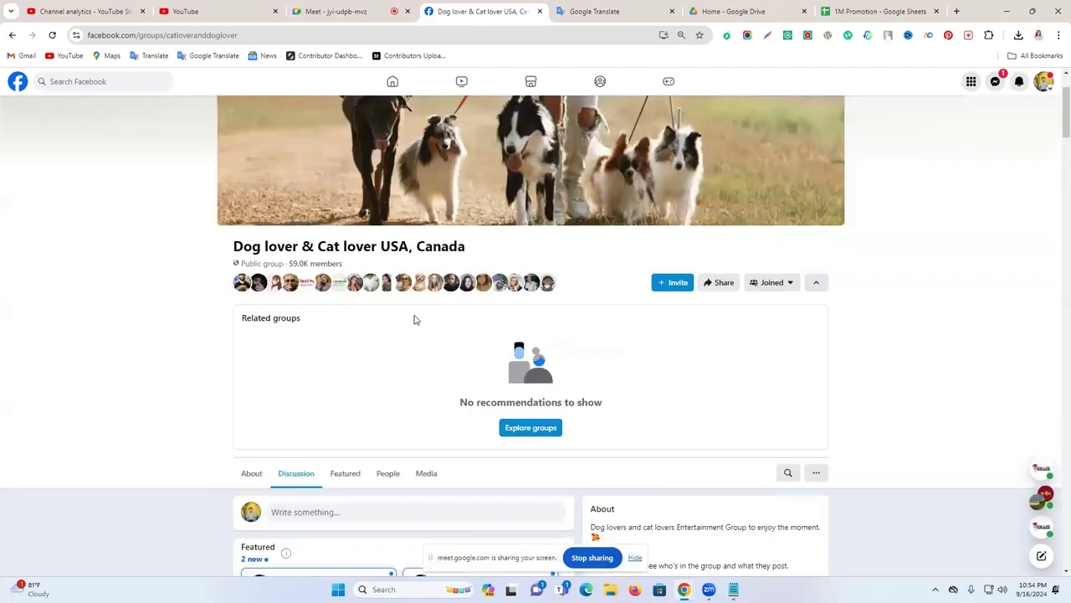
drag(338, 263, 315, 264)
double_click(313, 265)
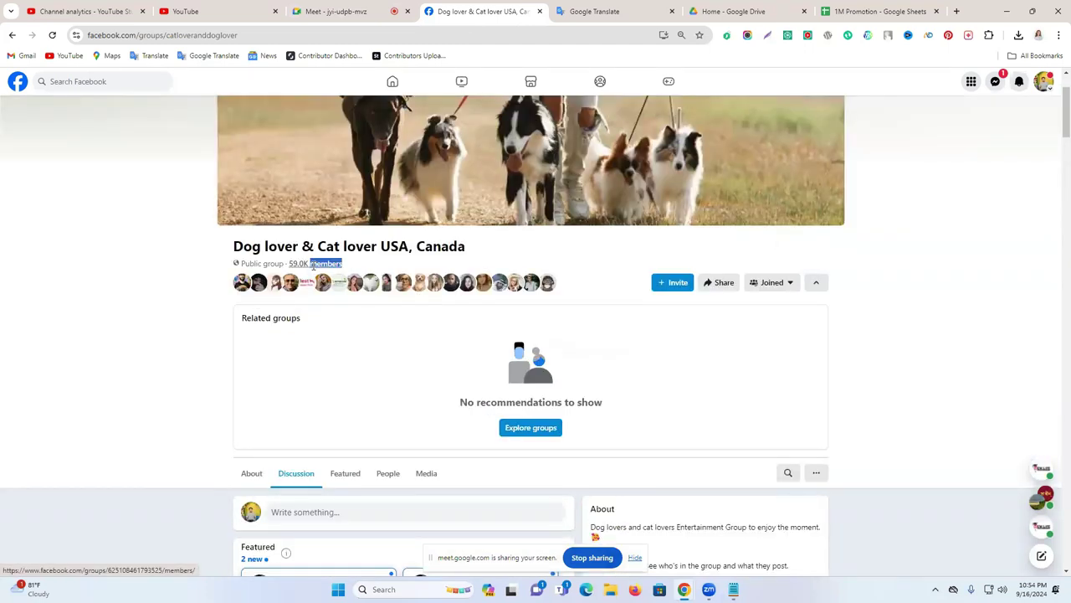
click(879, 11)
text(members)
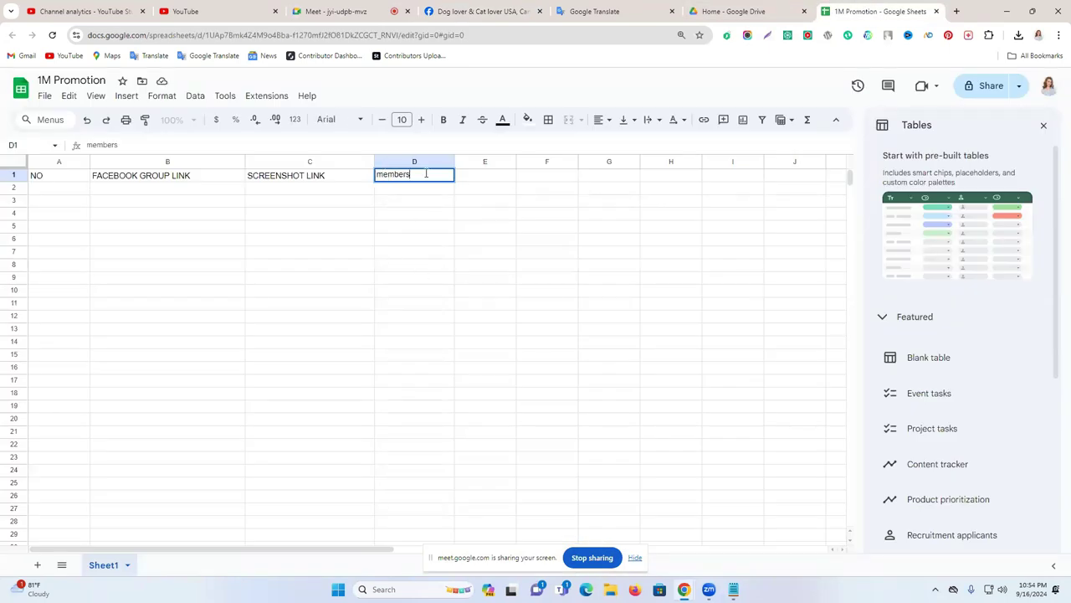
double_click(426, 173)
text(MEMBERS)
Enter the header "Live Link" in cell E1.
click(489, 176)
text(Live Link)
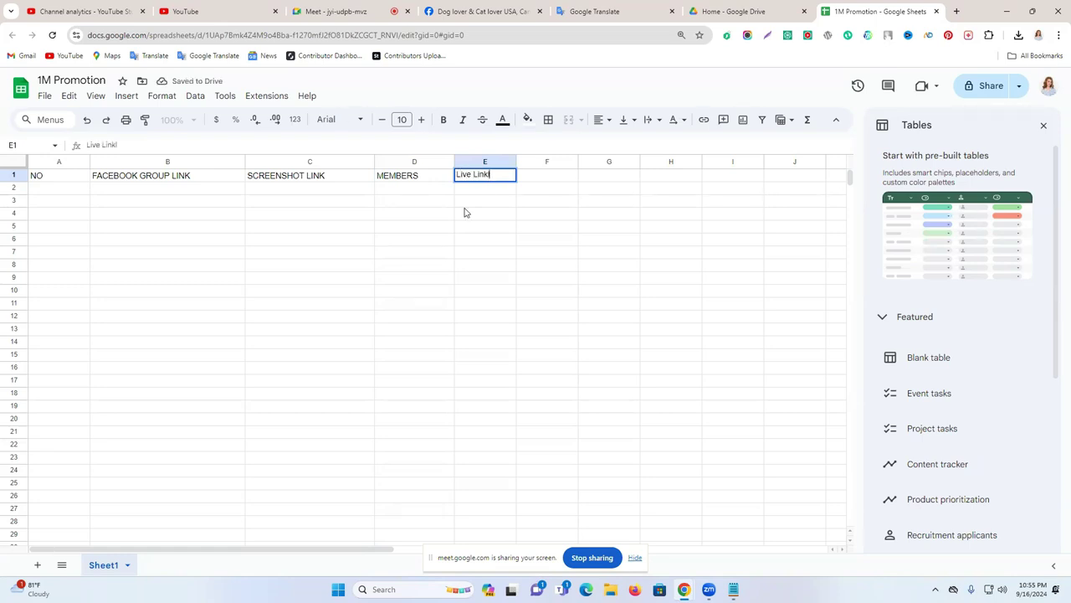
key(Return)
double_click(504, 176)
Set the font size of the header row to 13.
click(14, 174)
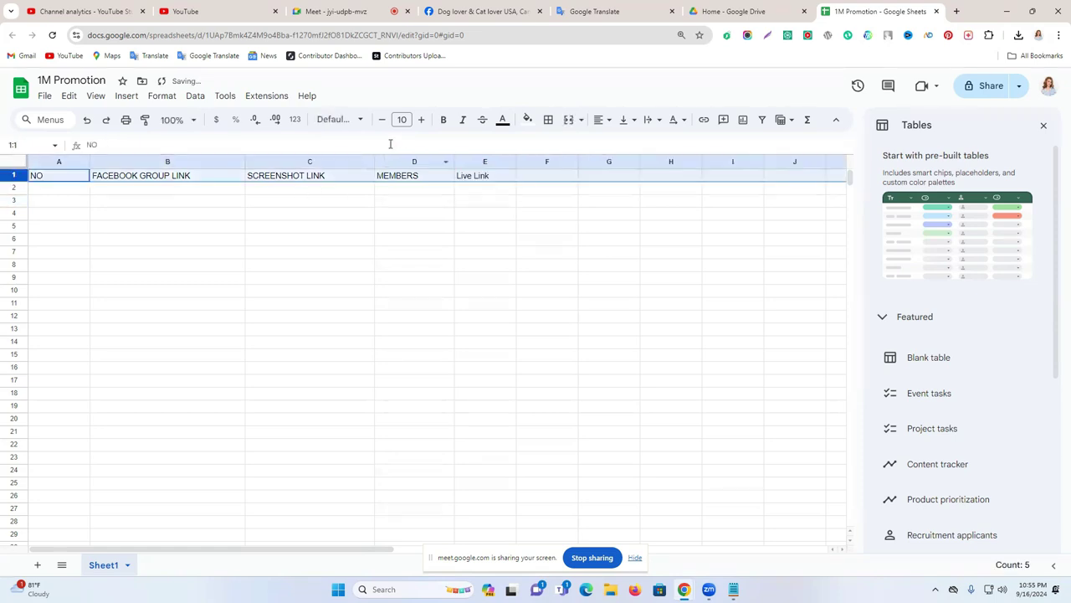
click(420, 119)
click(420, 119)
click(420, 120)
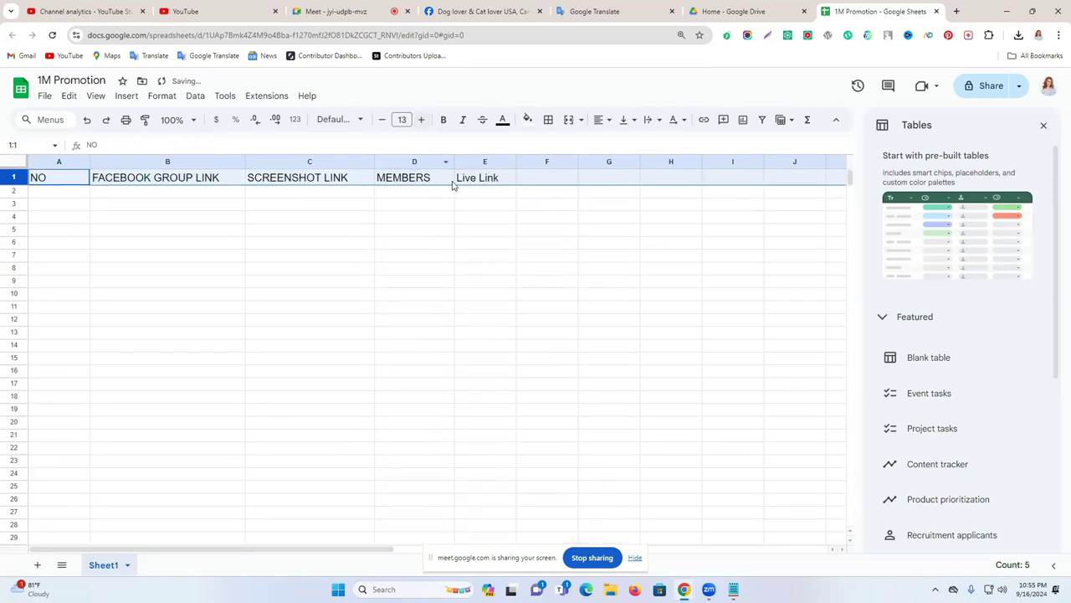
Widen the MEMBERS column, narrow the NO column to fit its header, and make the Live Link column much wider.
drag(453, 161, 499, 161)
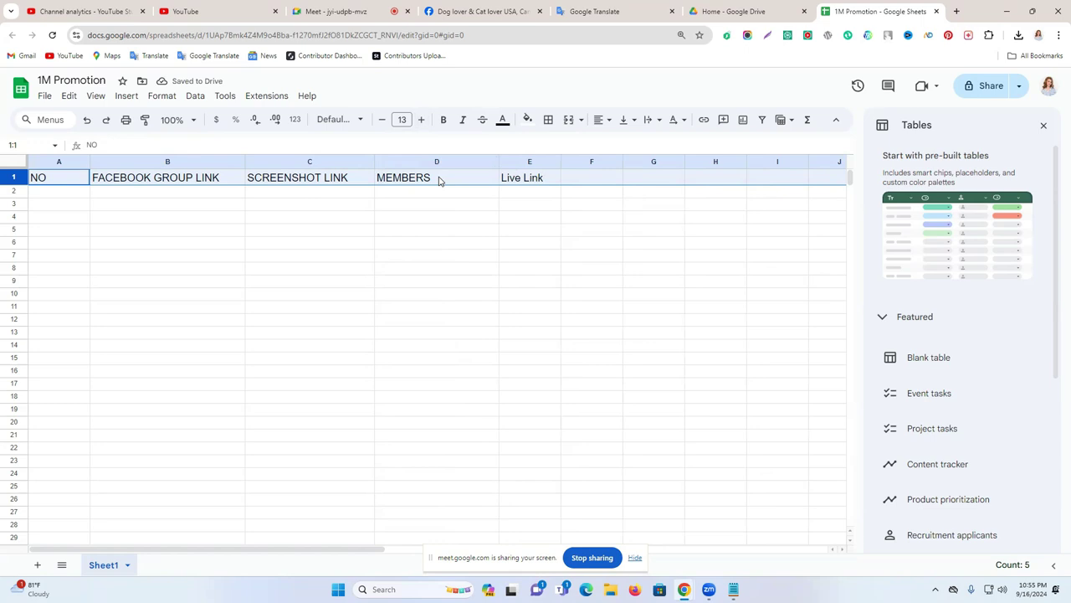
drag(88, 161, 51, 161)
click(98, 240)
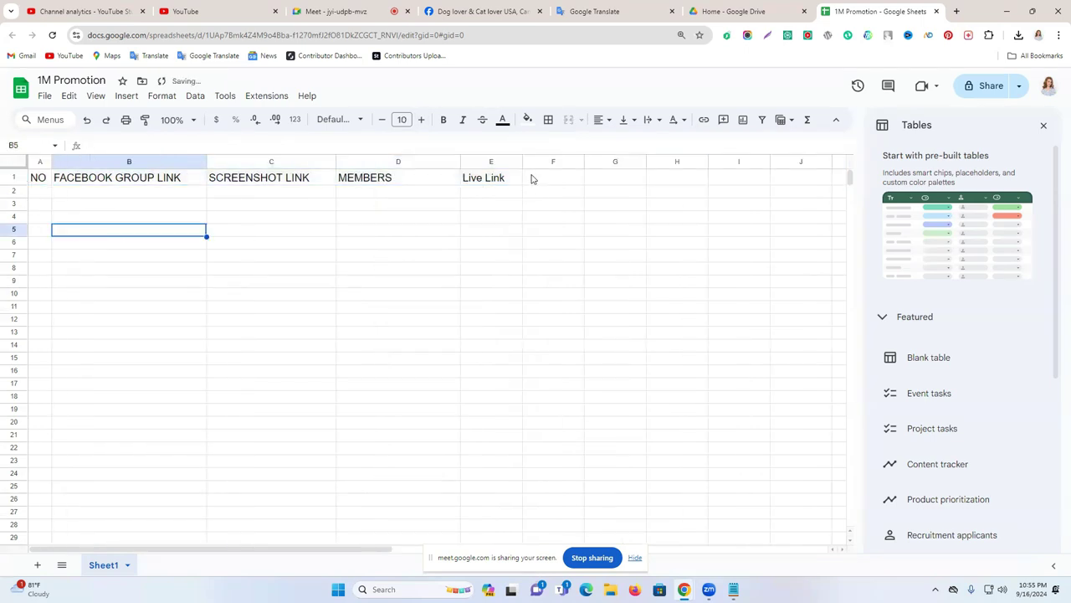
drag(522, 161, 758, 161)
Center the header row's text horizontally.
click(15, 177)
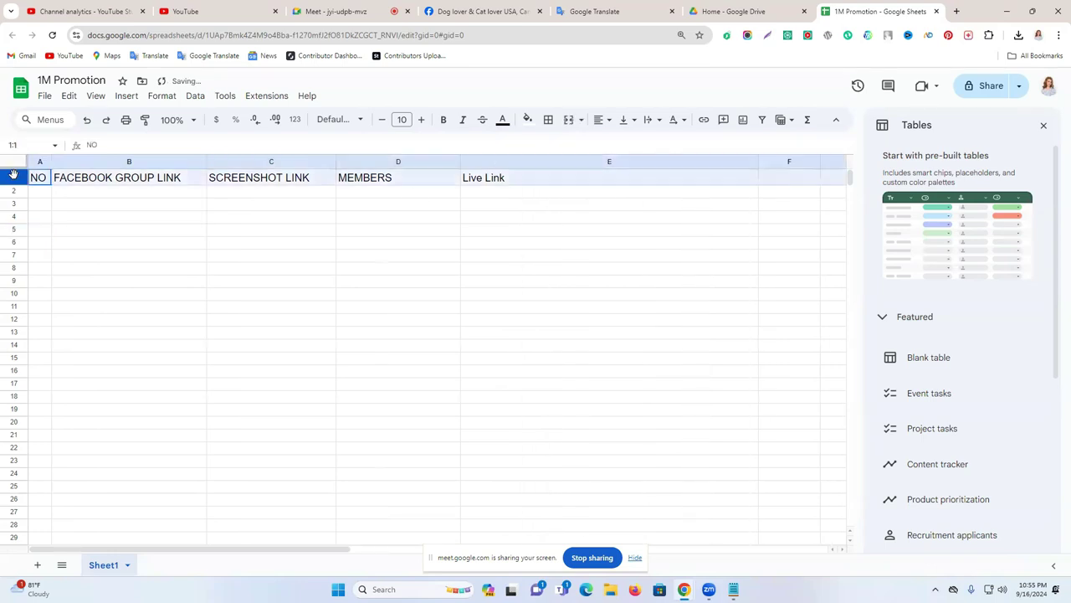
click(601, 120)
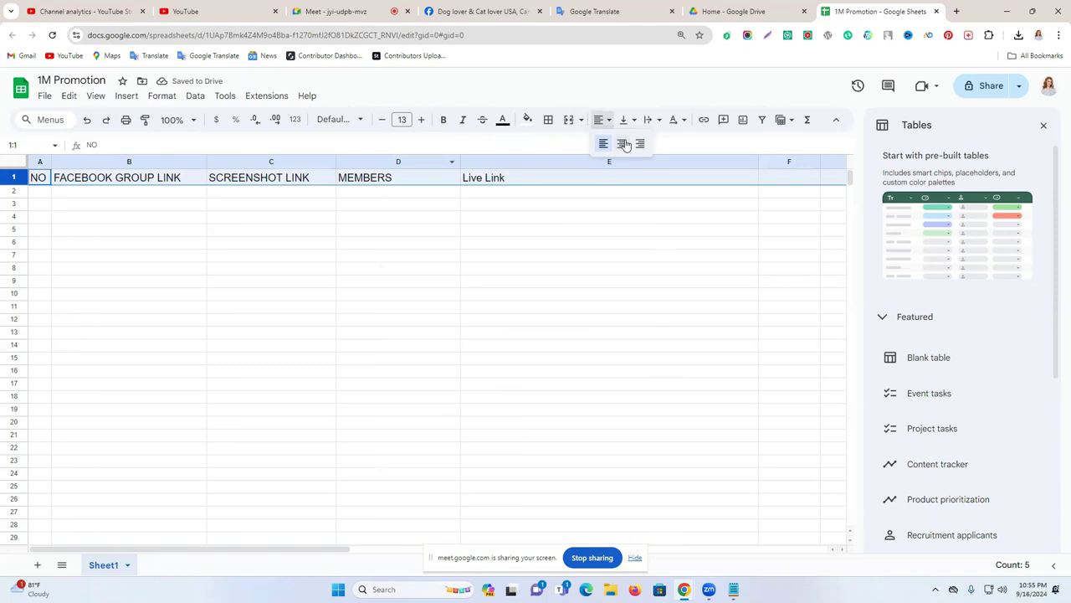
click(621, 143)
click(586, 217)
Fill the header row with orange.
click(24, 178)
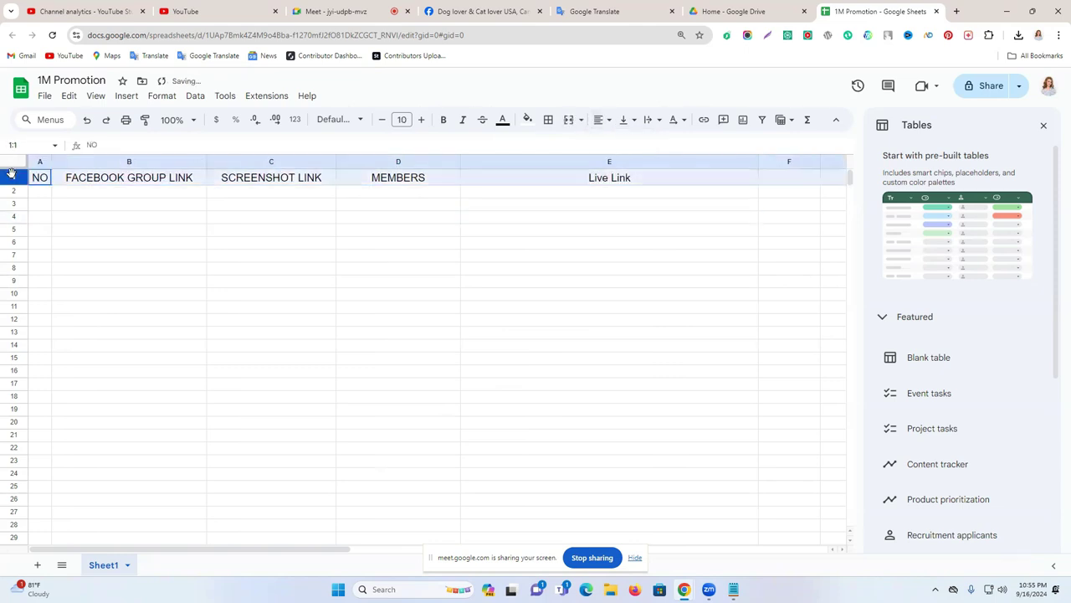
click(527, 119)
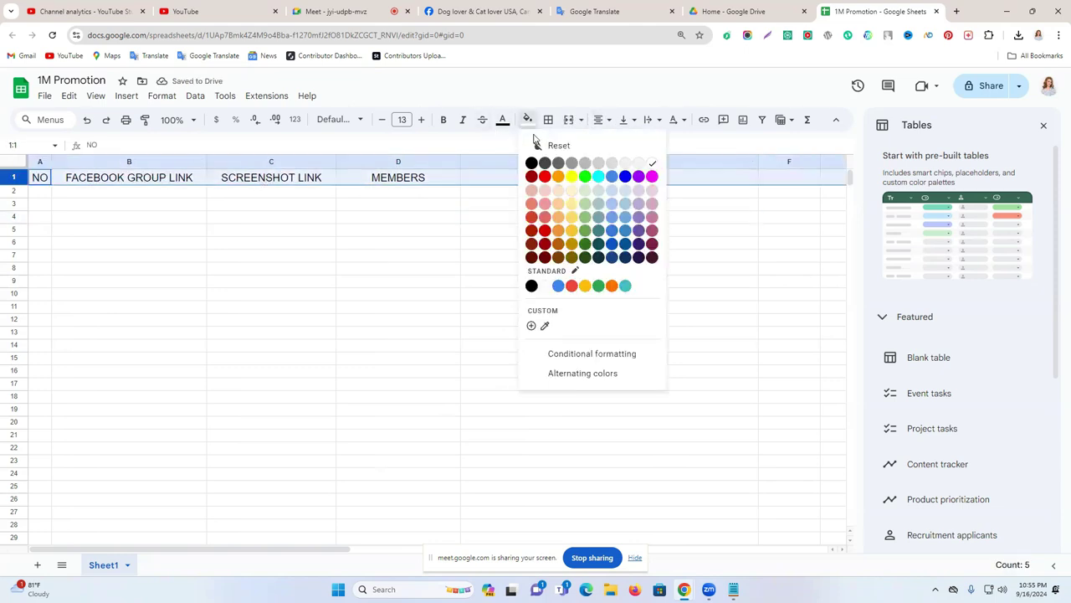
click(558, 177)
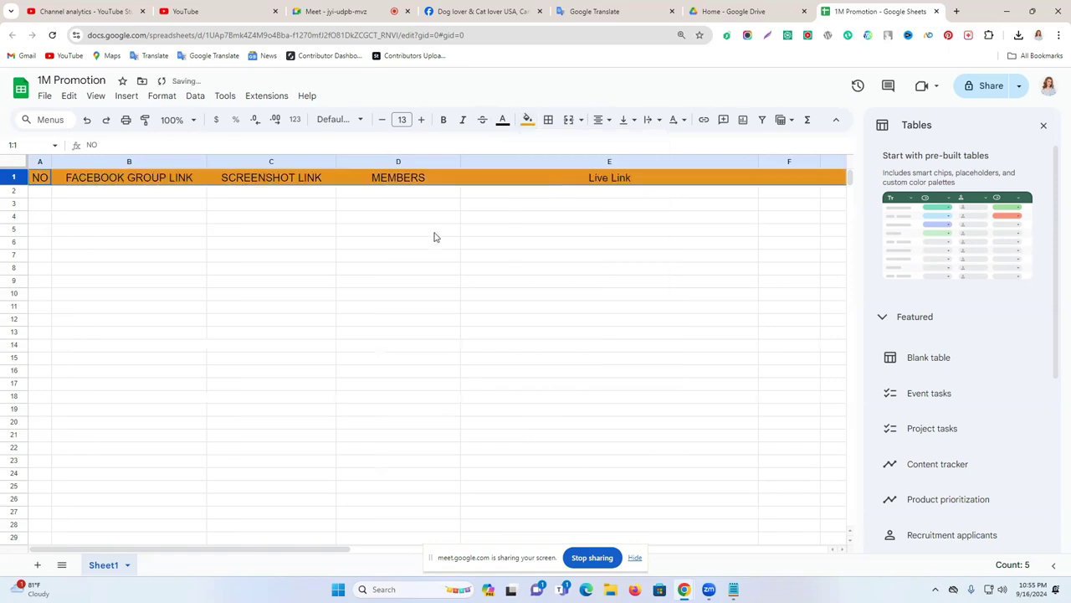
click(389, 220)
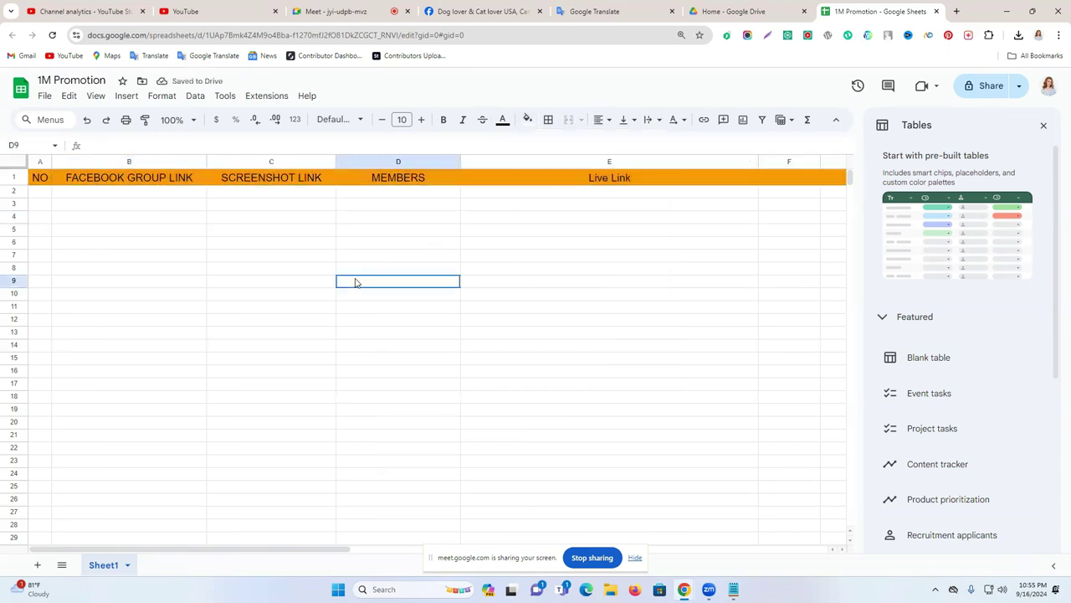
Number the rows in the NO column by extending the series 1, 2 downward from A2, and close the Tables sidebar.
double_click(39, 192)
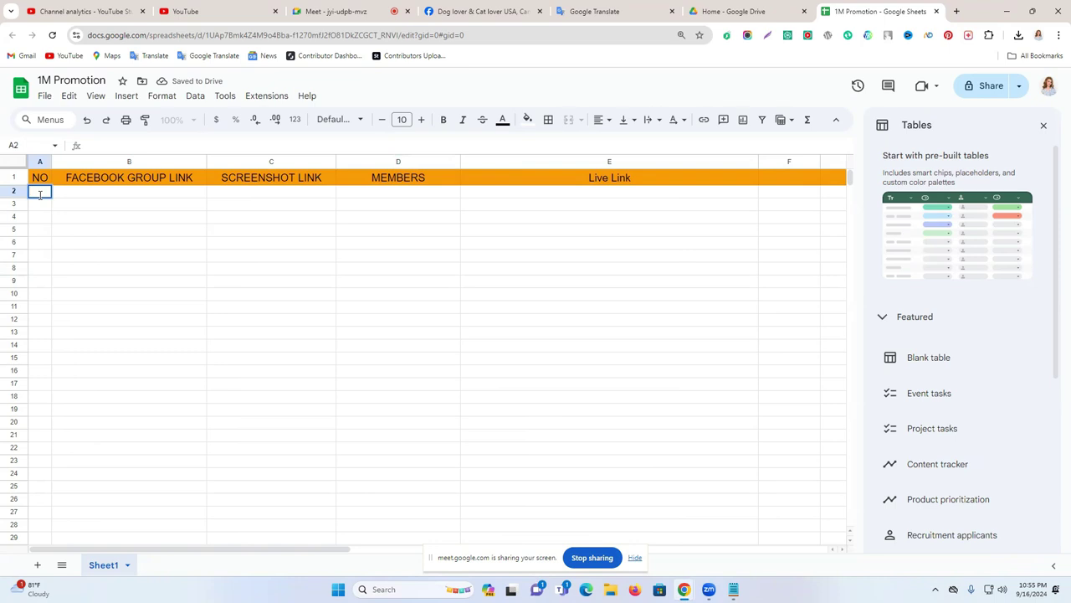
text(1)
key(Return)
text(2)
click(78, 214)
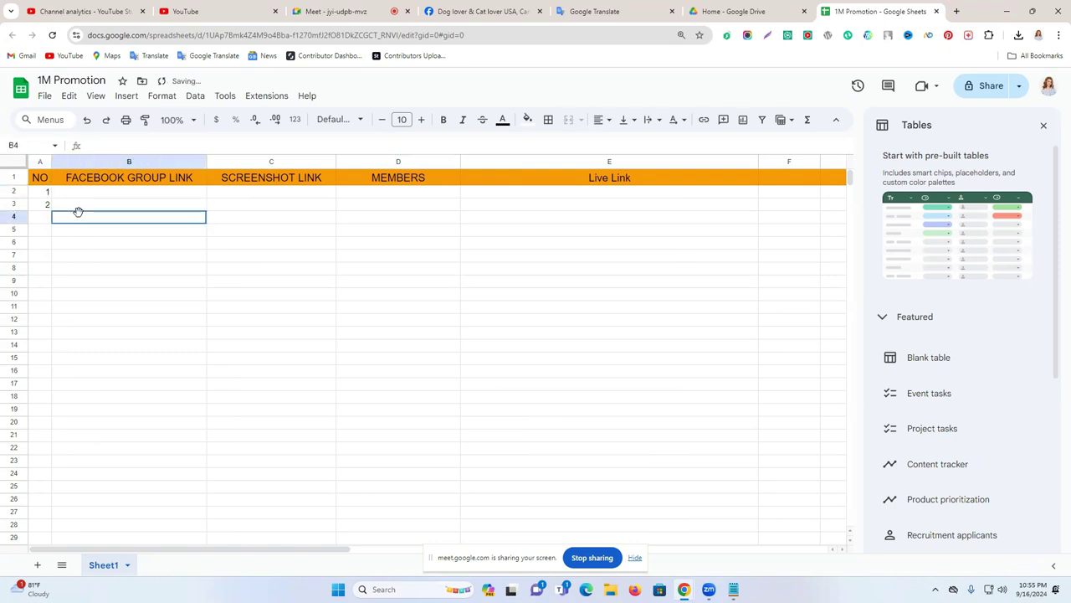
drag(41, 196, 284, 364)
scroll(284, 363, up, 5)
click(275, 399)
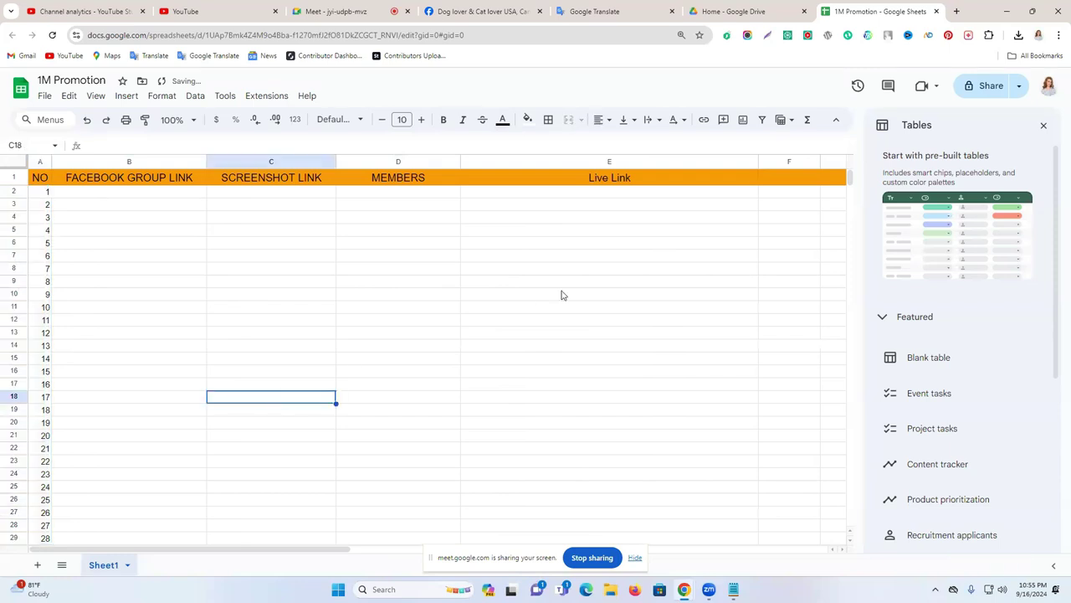
click(1044, 126)
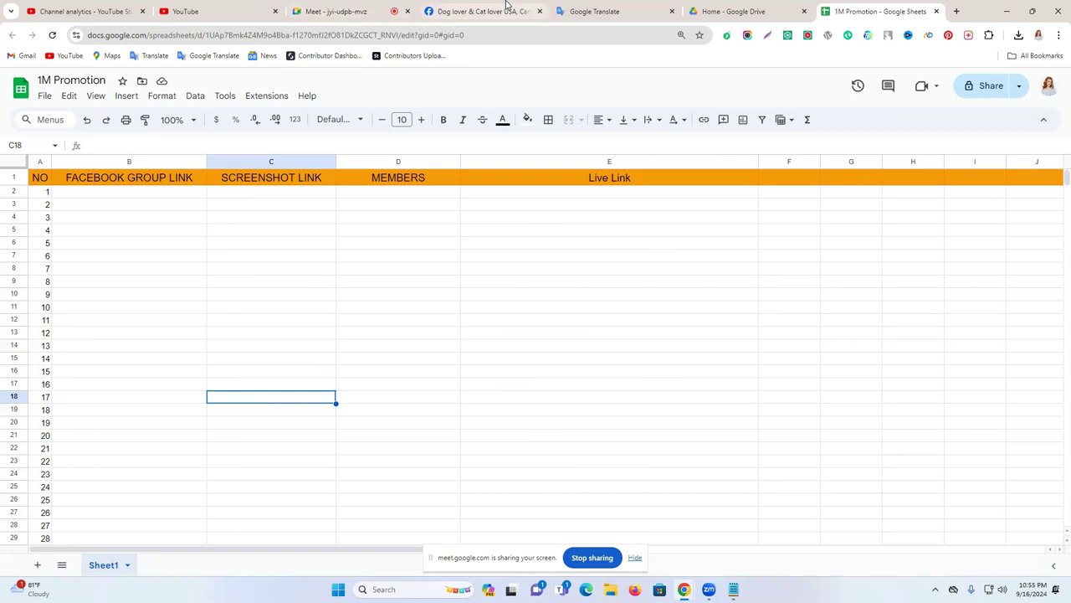
Copy the link address of the published cat post from its timestamp in the Facebook group.
click(481, 11)
scroll(519, 261, down, 5)
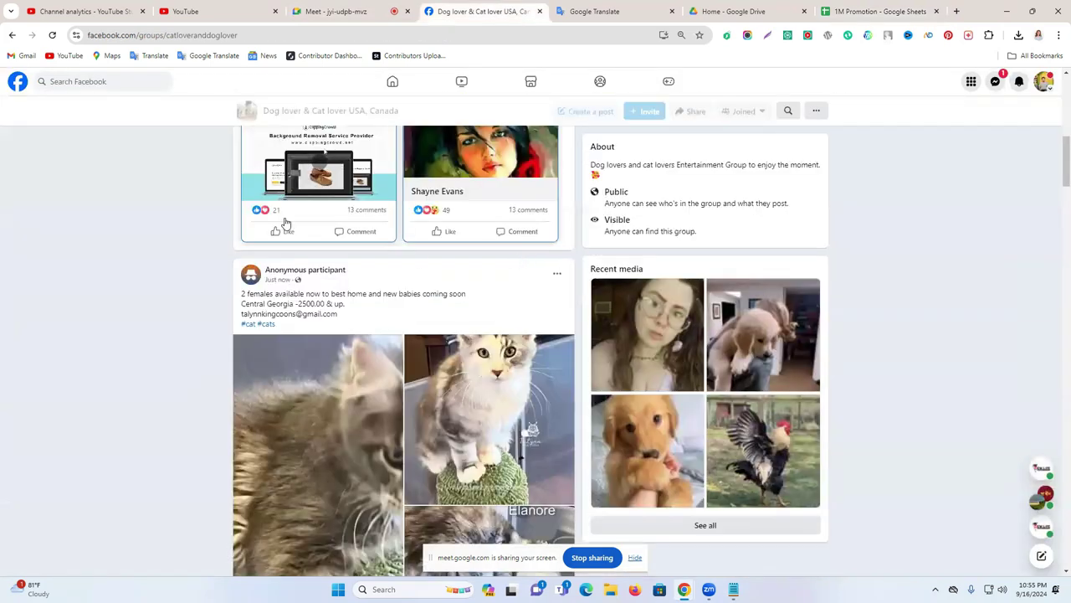
scroll(326, 240, down, 2)
scroll(301, 236, up, 2)
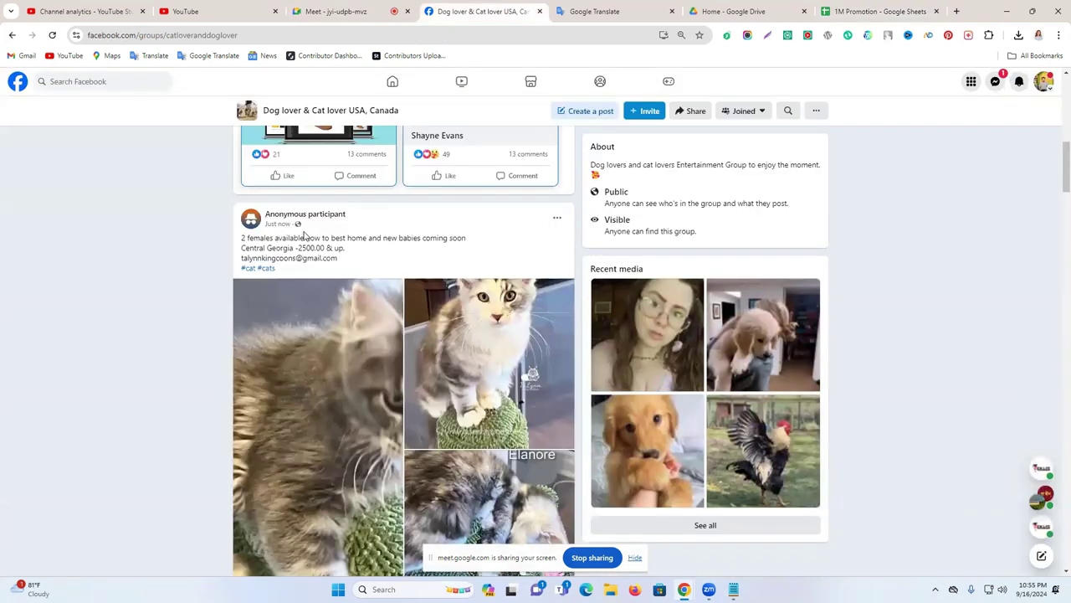
mouse_move(275, 231)
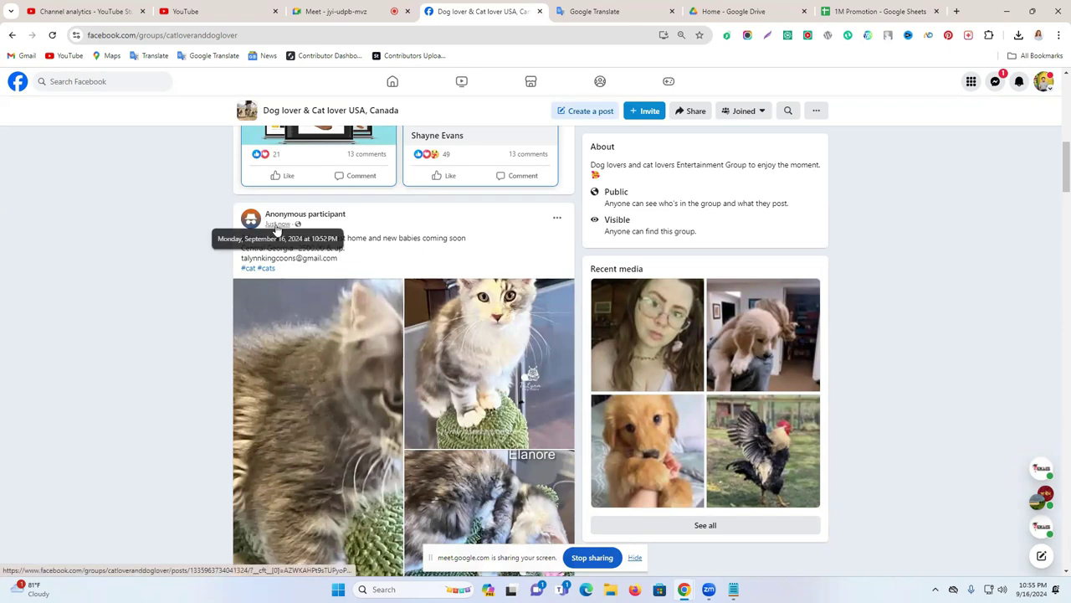
right_click(275, 230)
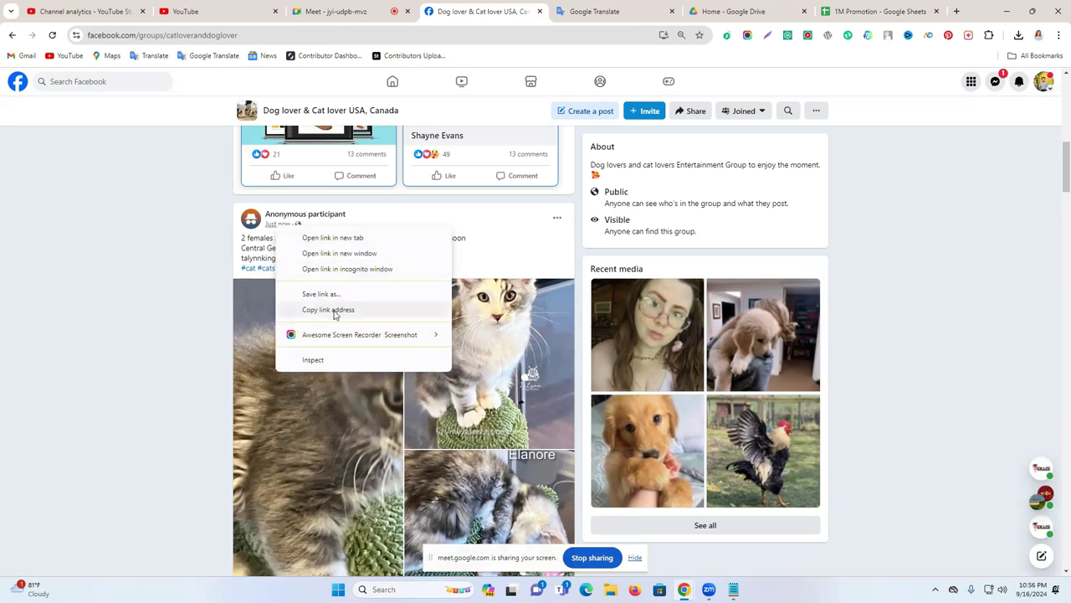
click(334, 310)
Paste the copied post link into cell E2 of the 1M Promotion spreadsheet.
click(879, 11)
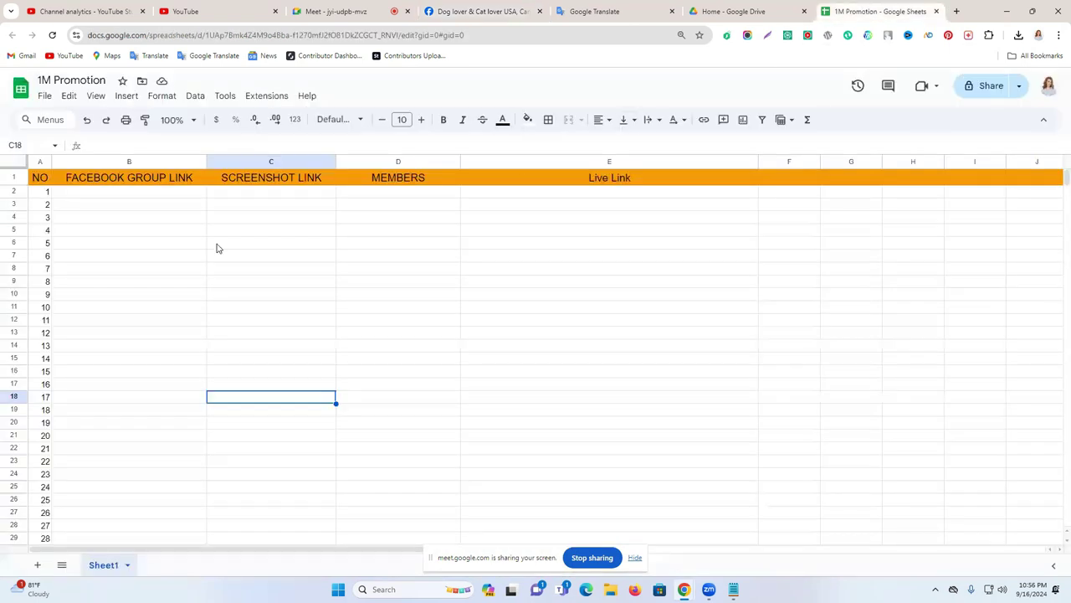
click(511, 204)
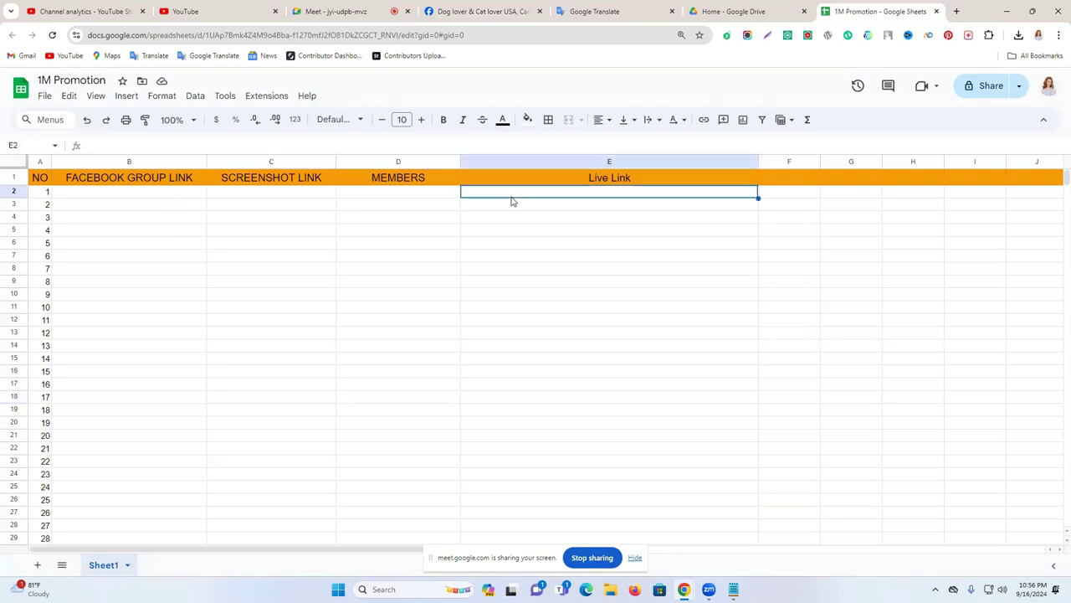
key(ctrl+v)
click(528, 244)
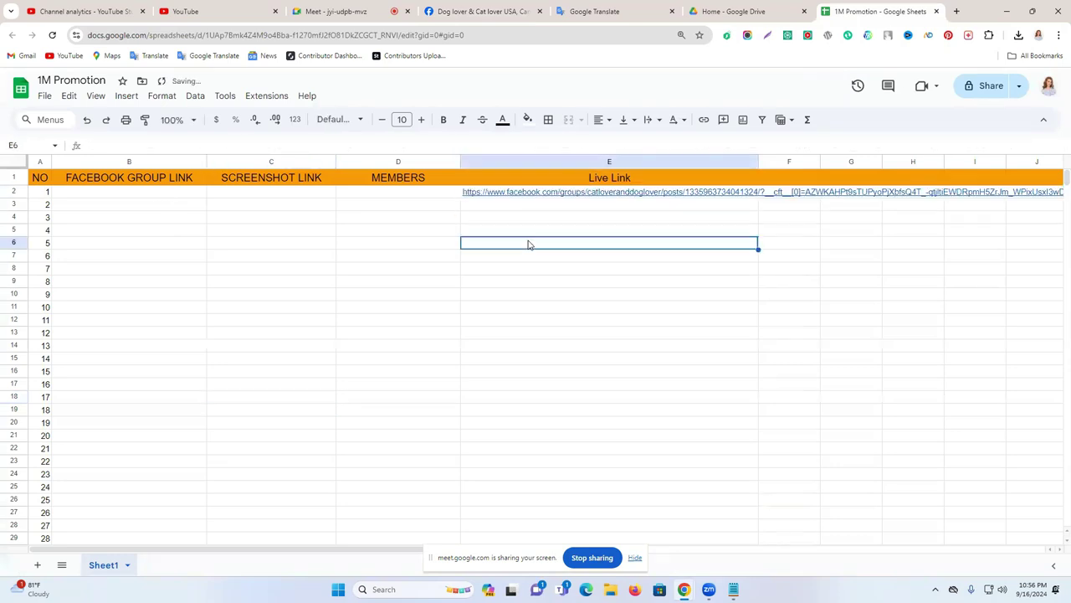
Remove the long post link from cell E2.
click(525, 192)
double_click(525, 191)
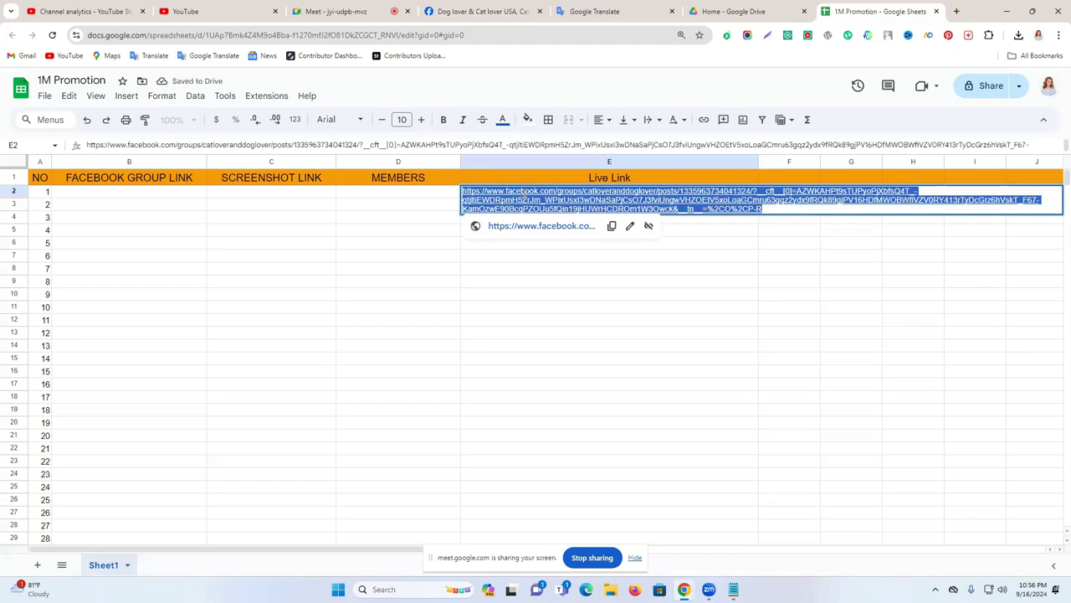
key(BackSpace)
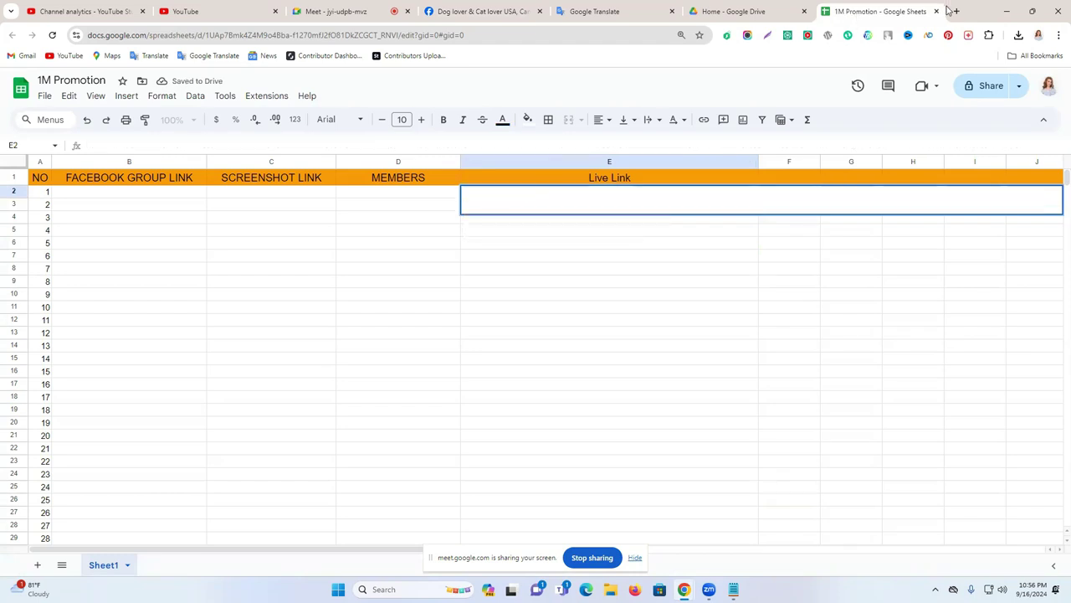
Search Google for "url shortener google" in a new tab and open the shorturl.at URL Shortener site.
click(951, 11)
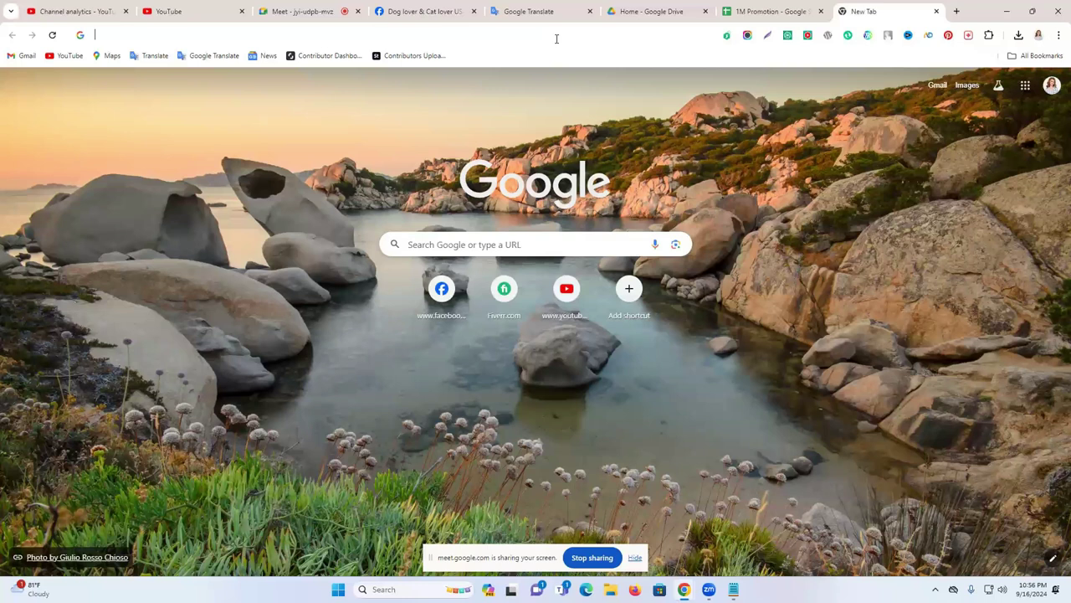
click(557, 39)
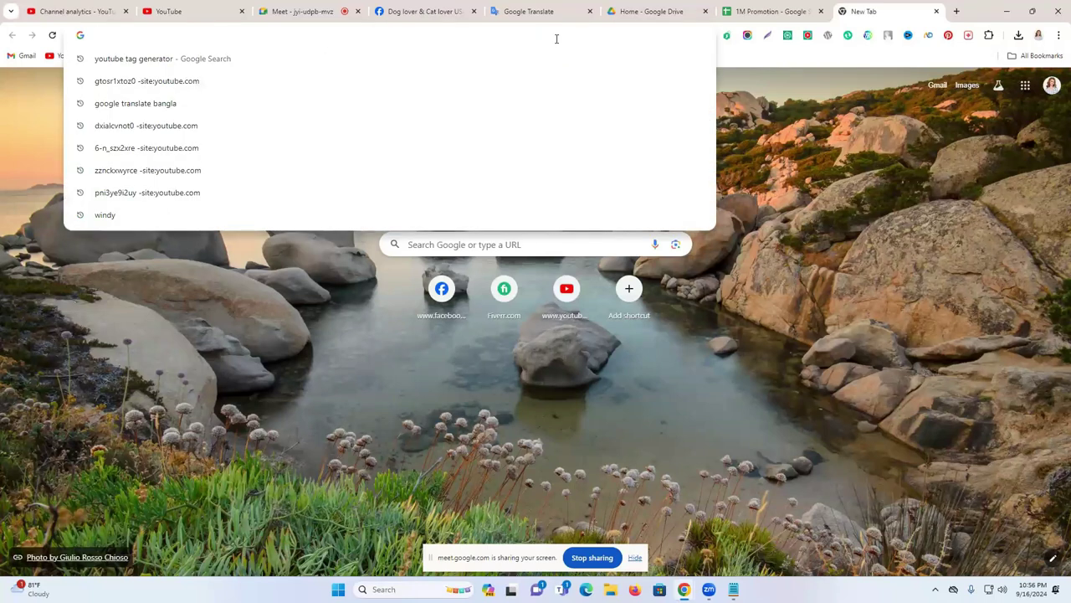
text(ur)
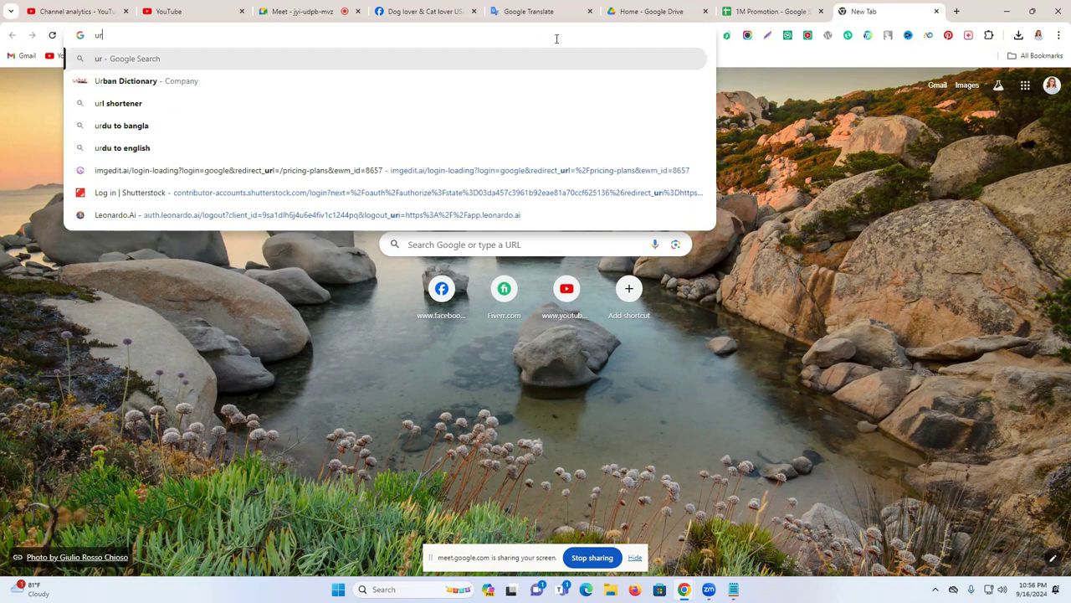
text(l)
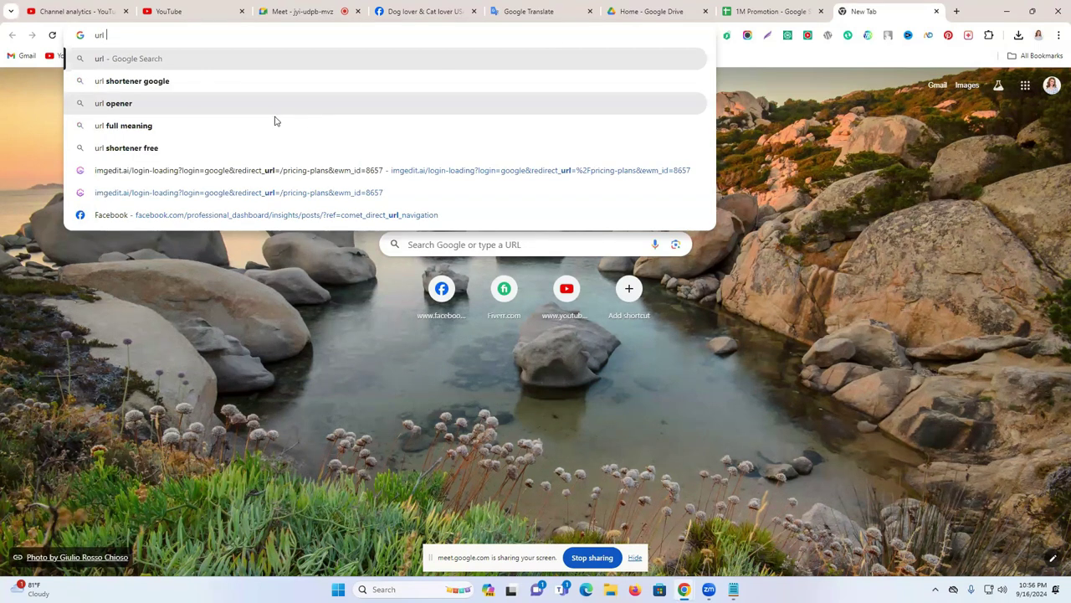
click(184, 80)
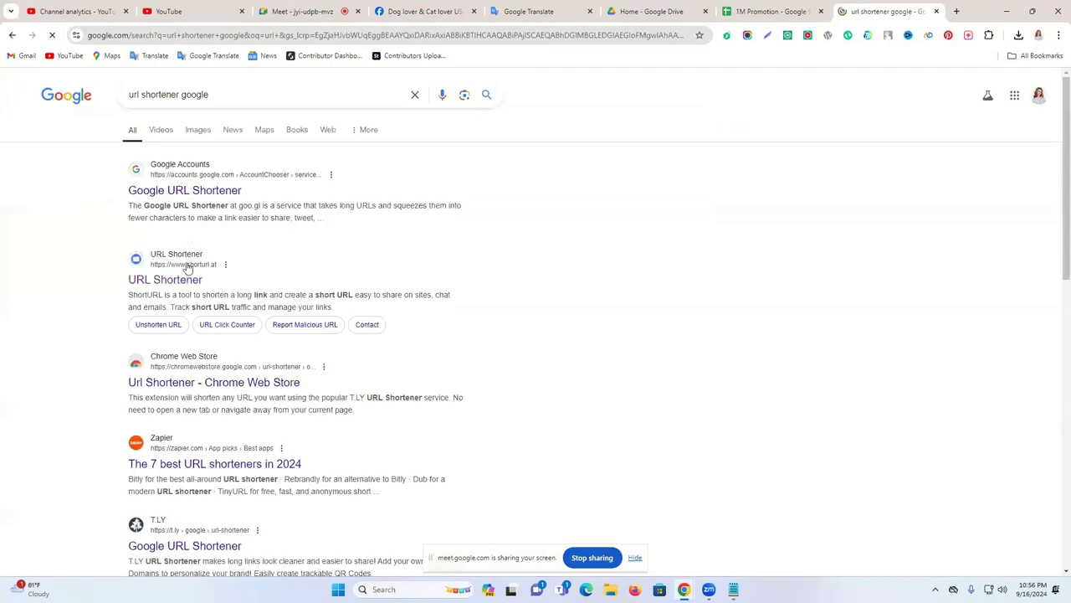
scroll(172, 285, down, 2)
scroll(167, 284, up, 2)
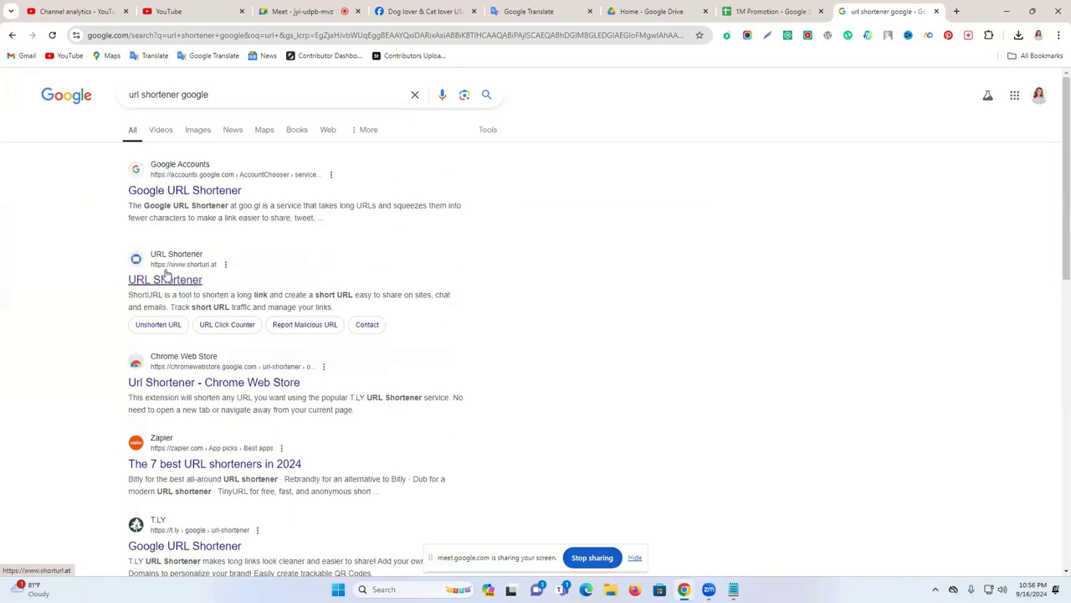
click(177, 278)
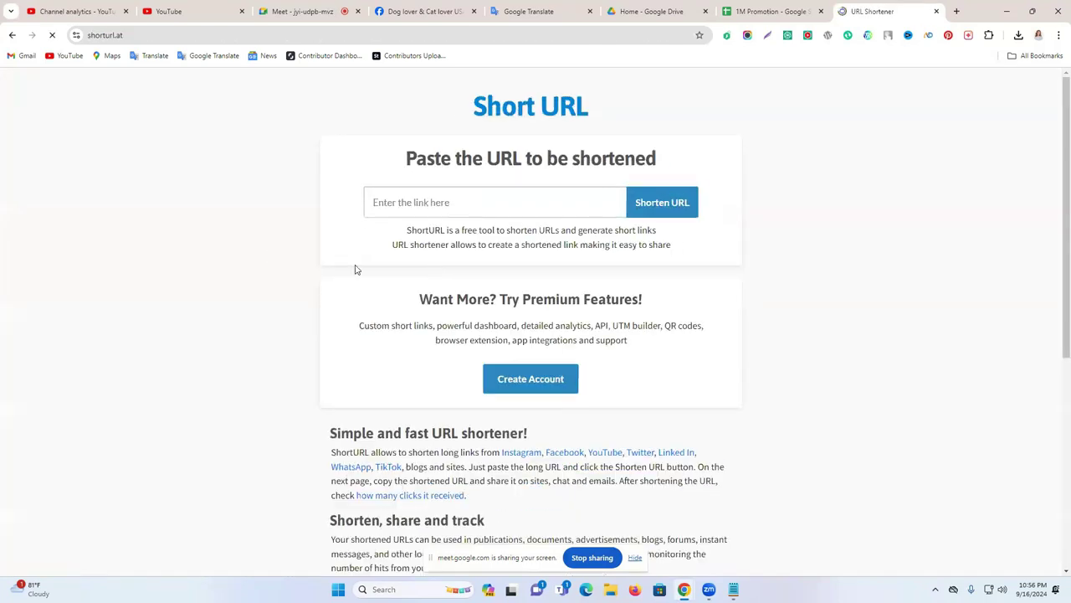
Shorten the copied Facebook post link with ShortURL and copy the resulting short link.
click(455, 192)
key(ctrl+v)
click(666, 211)
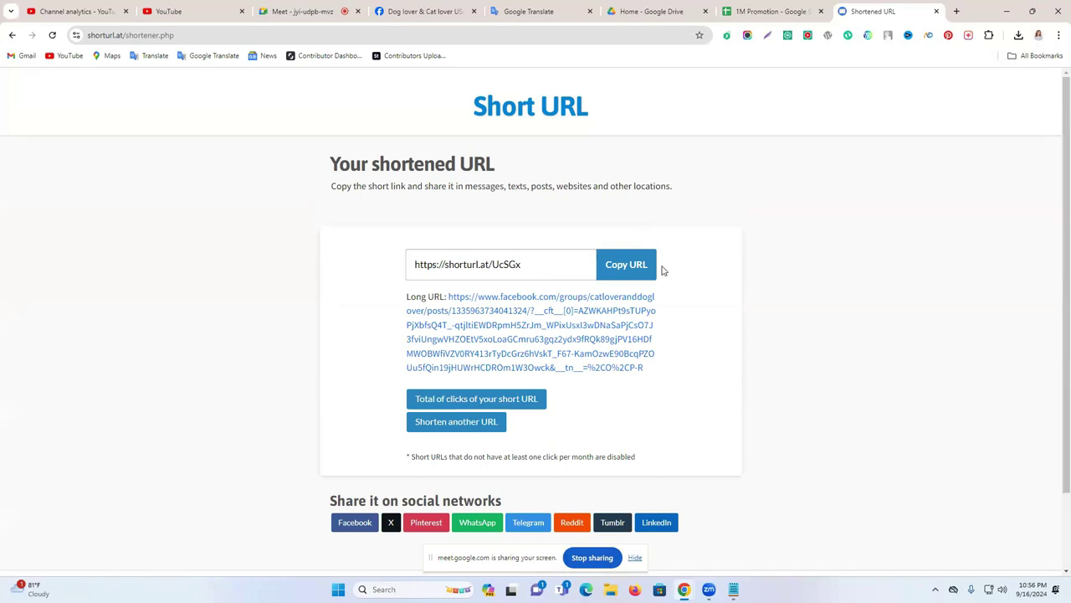
click(630, 327)
click(742, 9)
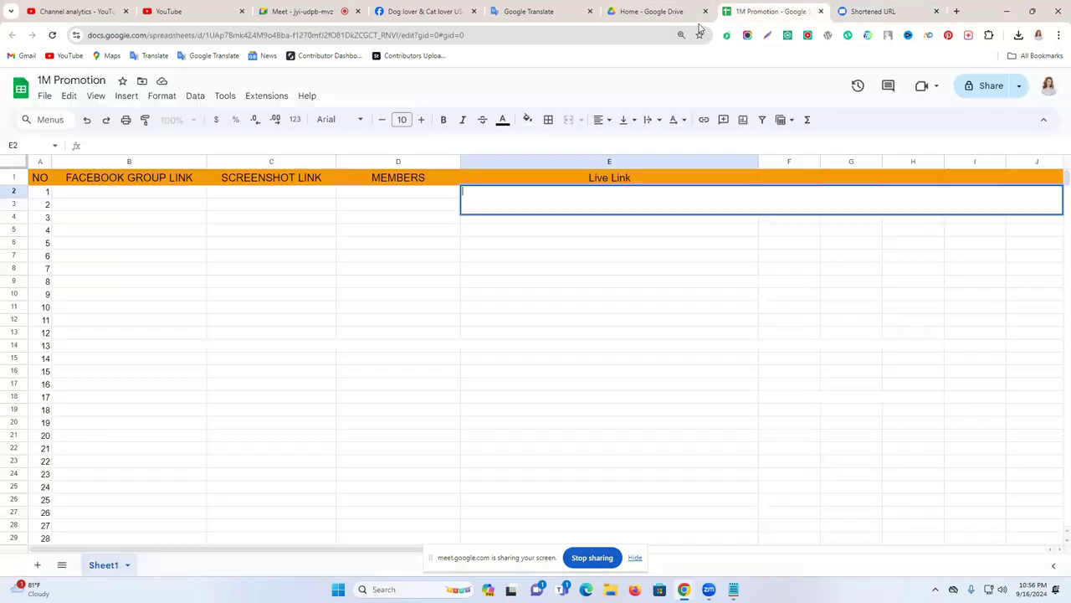
key(ctrl+v)
click(553, 258)
mouse_move(548, 197)
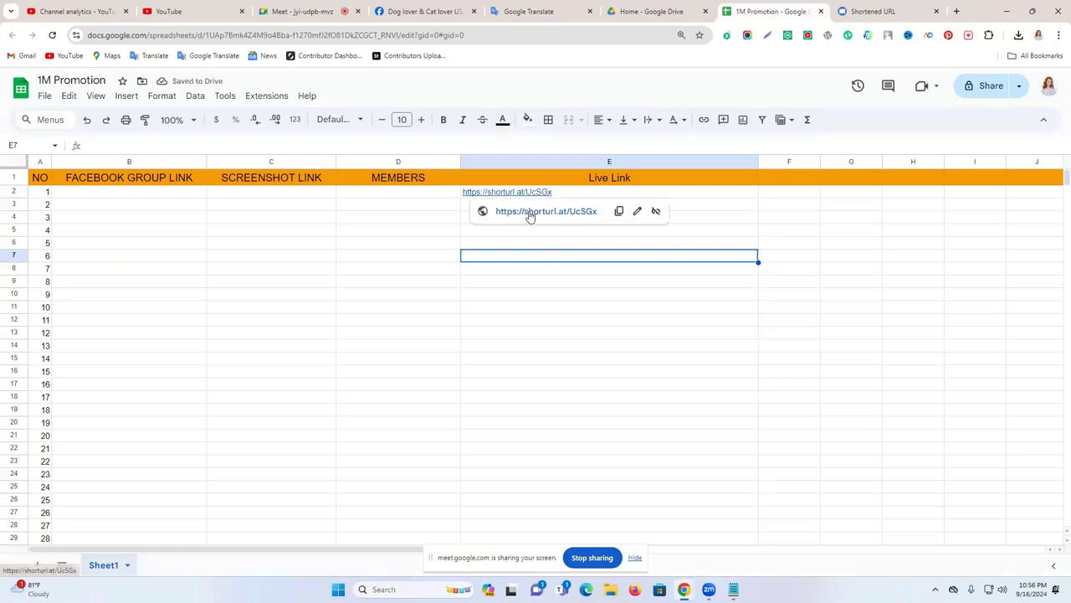
Open the member list of the Dog lover & Cat lover USA, Canada Facebook group in a new tab.
click(400, 197)
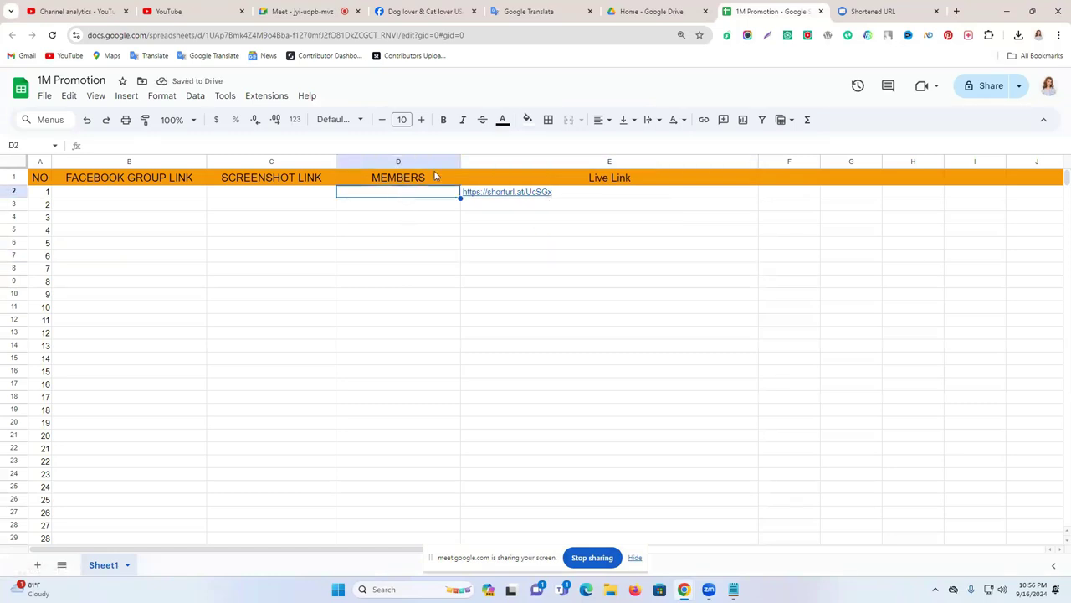
click(452, 8)
scroll(439, 216, up, 4)
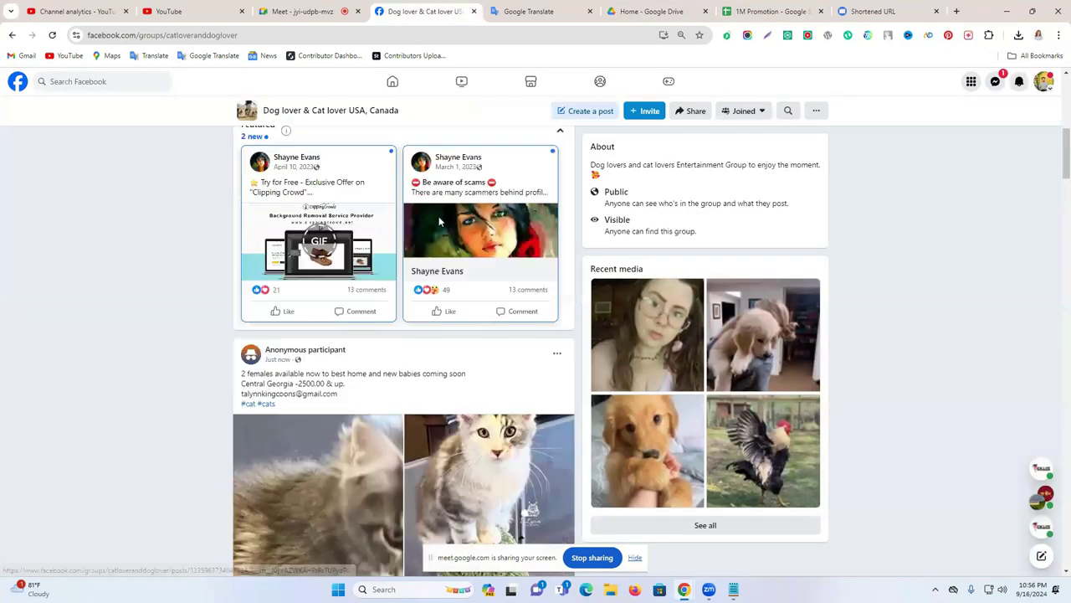
scroll(435, 307, up, 3)
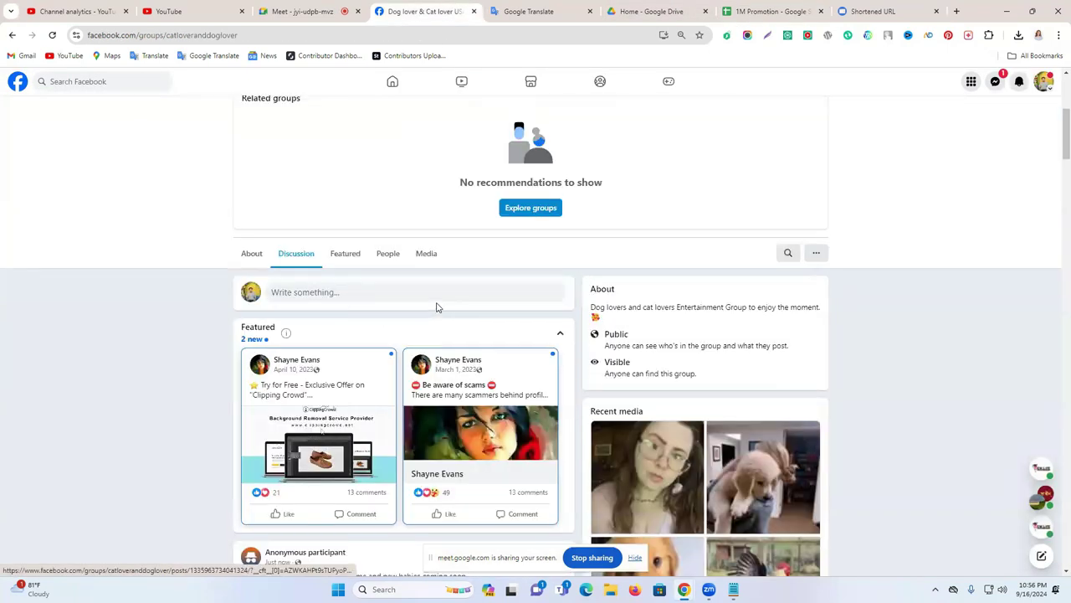
scroll(436, 306, up, 1)
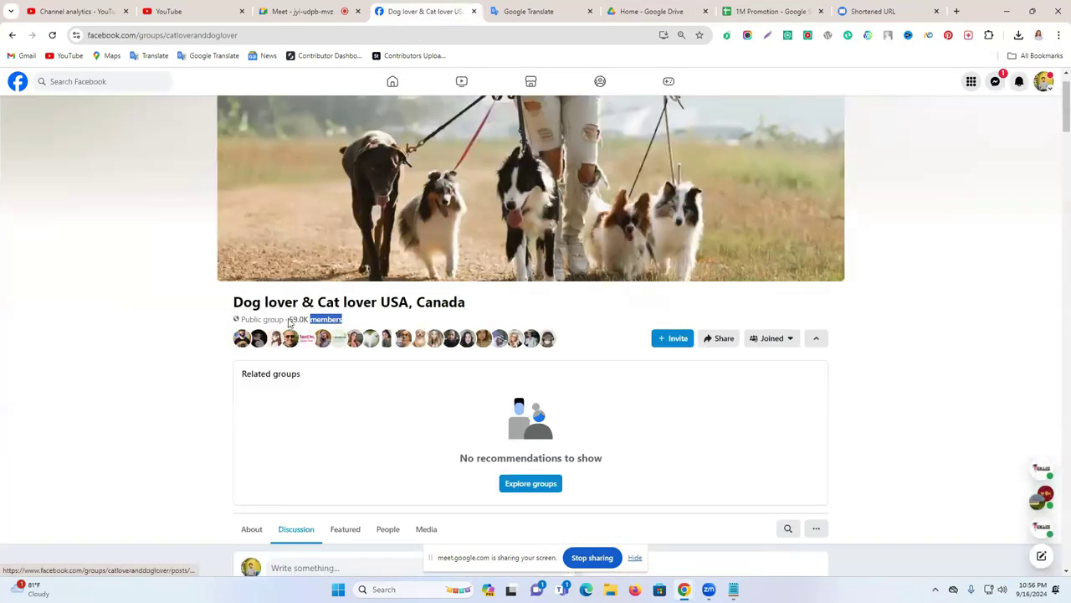
click(289, 321)
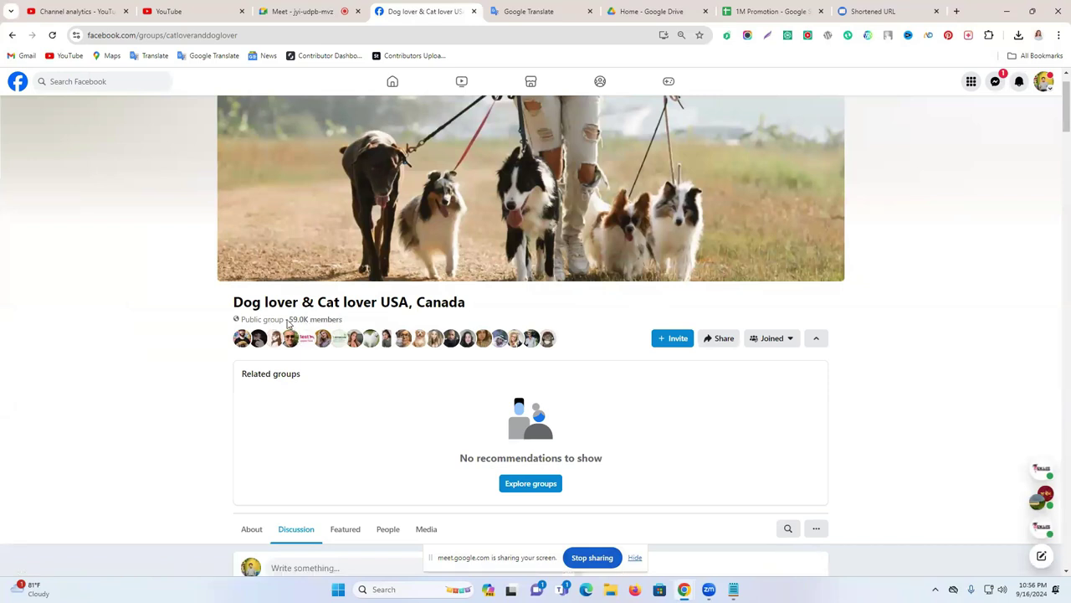
drag(297, 319, 307, 319)
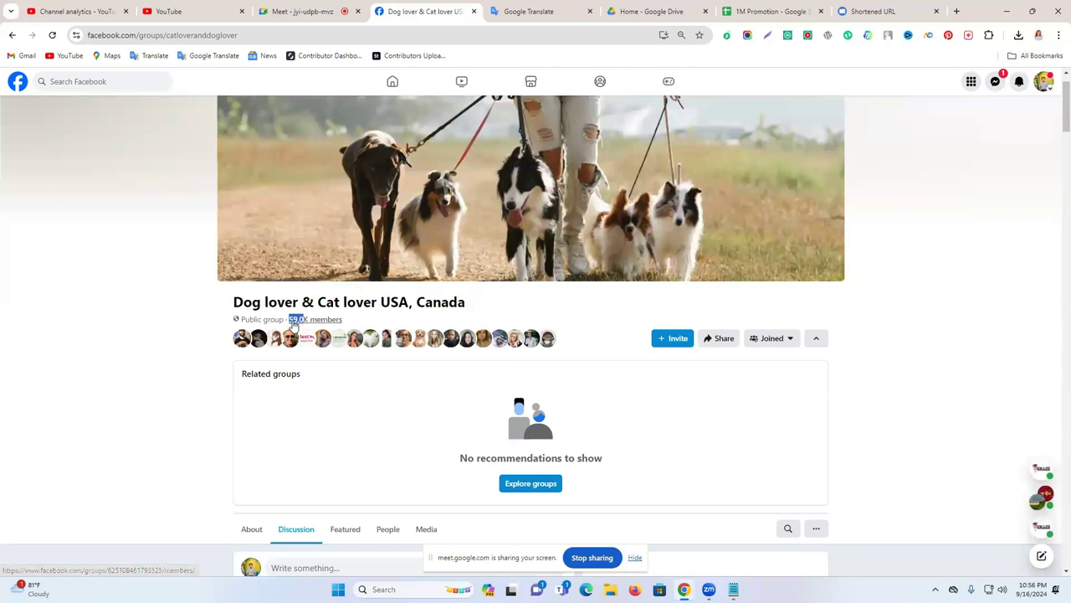
right_click(295, 320)
click(350, 84)
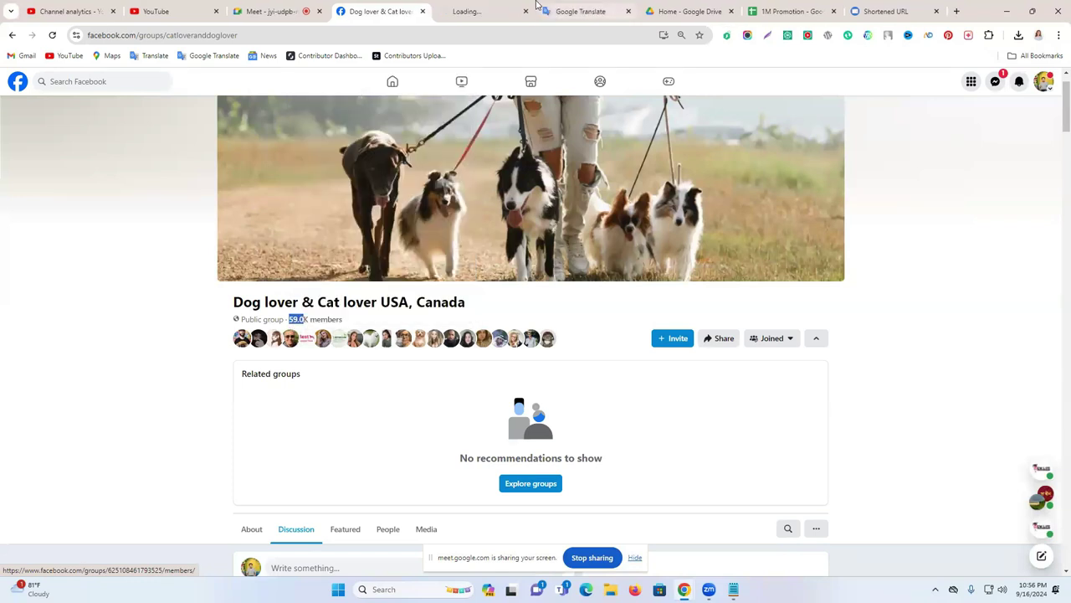
click(510, 11)
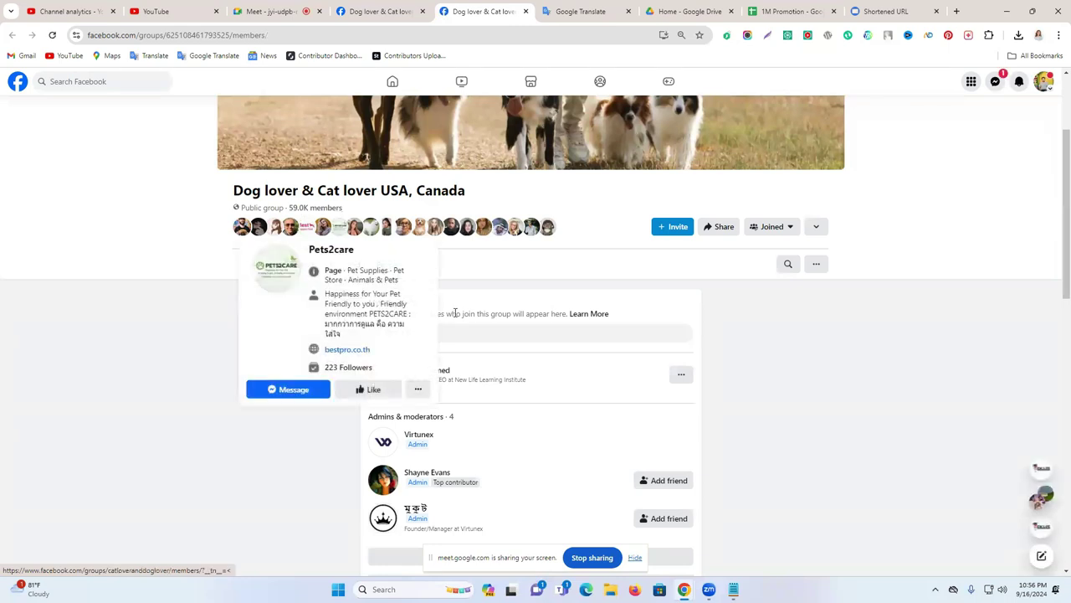
Copy the exact total member count from the group's member list.
scroll(569, 367, down, 2)
scroll(554, 364, down, 5)
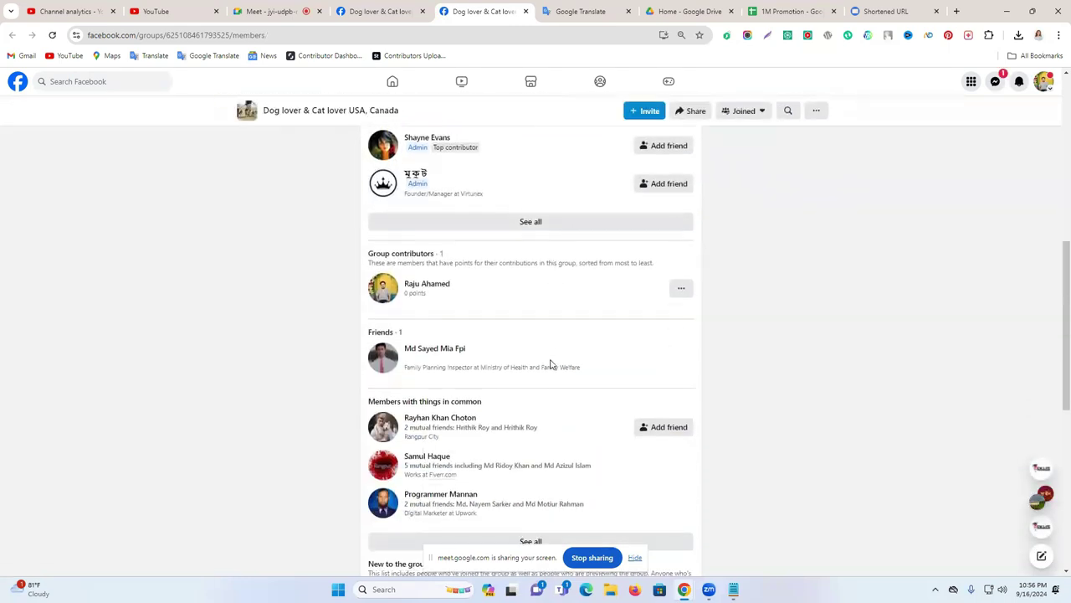
scroll(549, 365, up, 10)
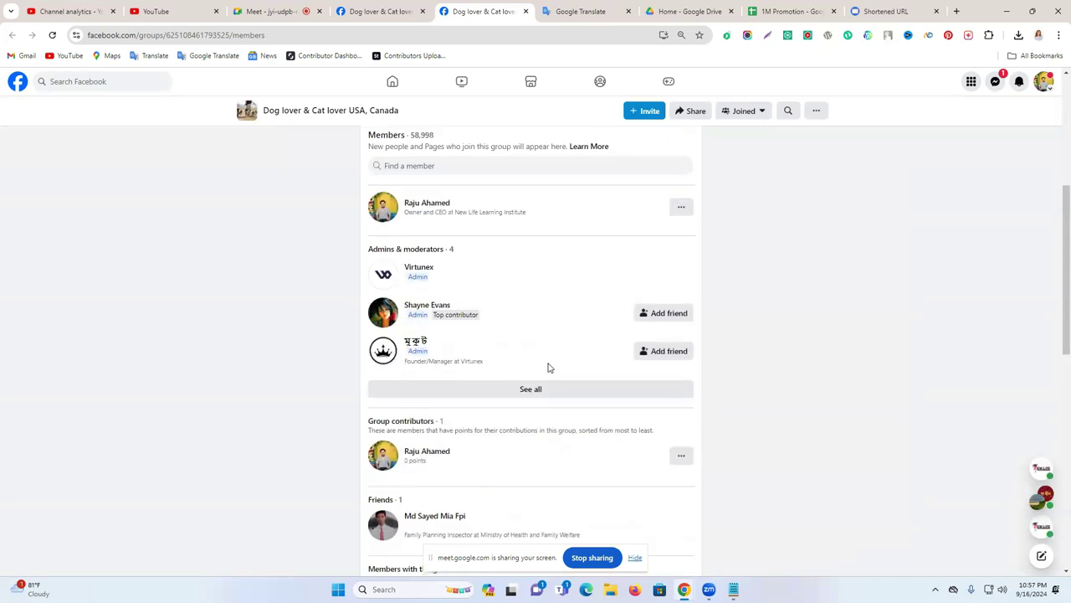
double_click(414, 246)
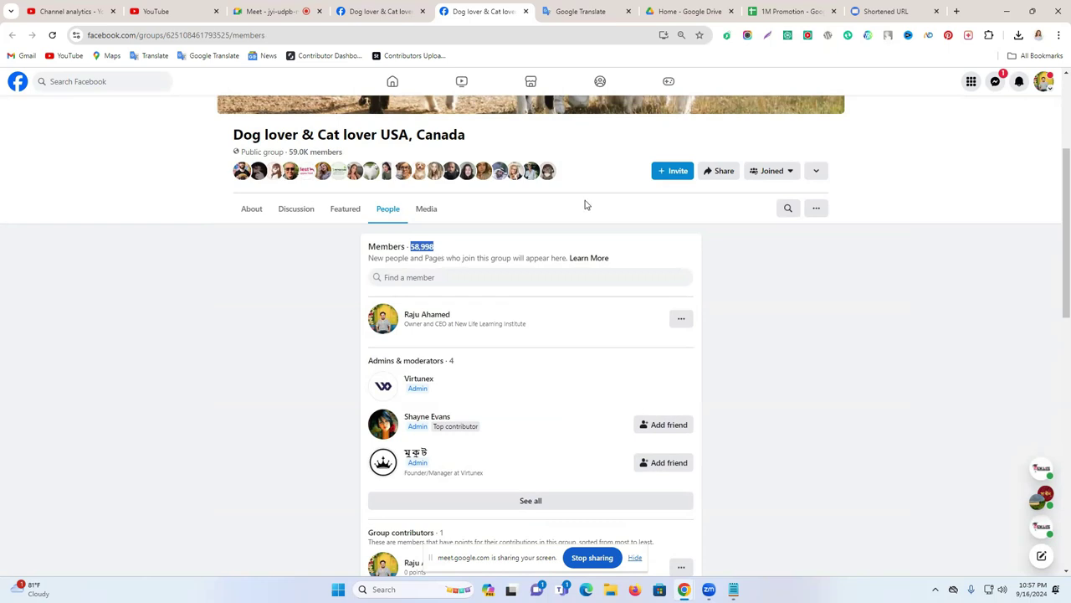
Paste the member count 58,998 into cell D2 of the 1M Promotion spreadsheet.
click(765, 6)
double_click(411, 192)
key(ctrl+v)
click(390, 251)
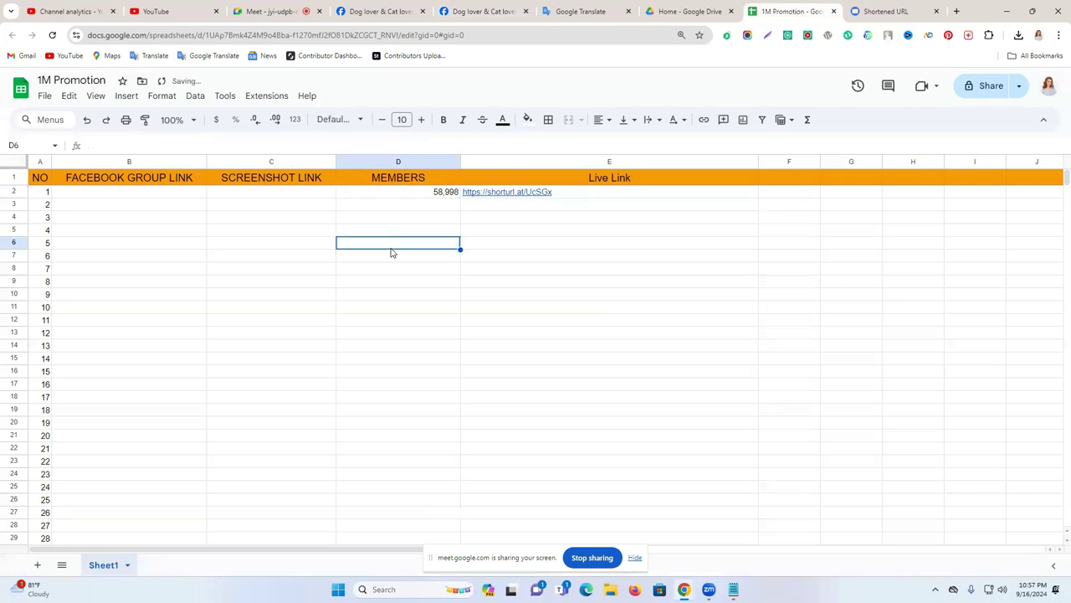
Open Chrome's extension management page in a new tab and go from it to the Chrome Web Store.
click(264, 193)
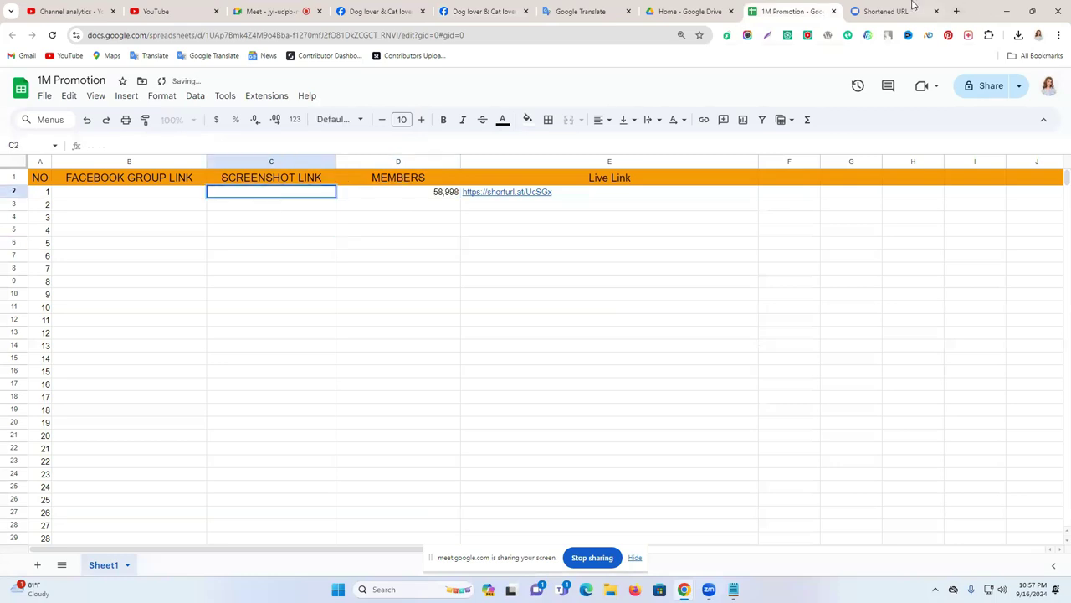
click(913, 7)
click(956, 11)
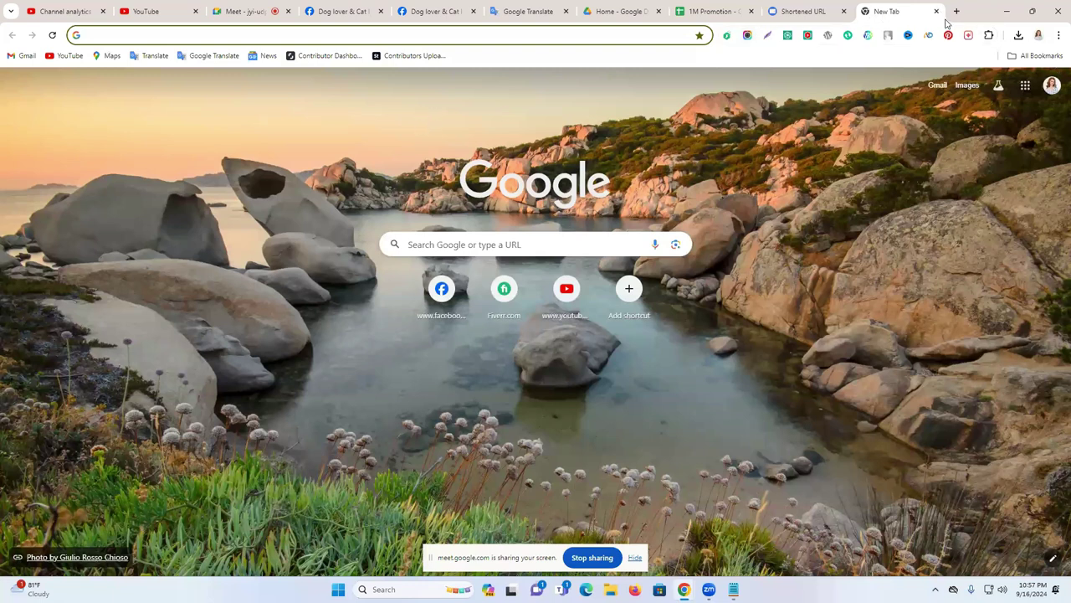
click(989, 35)
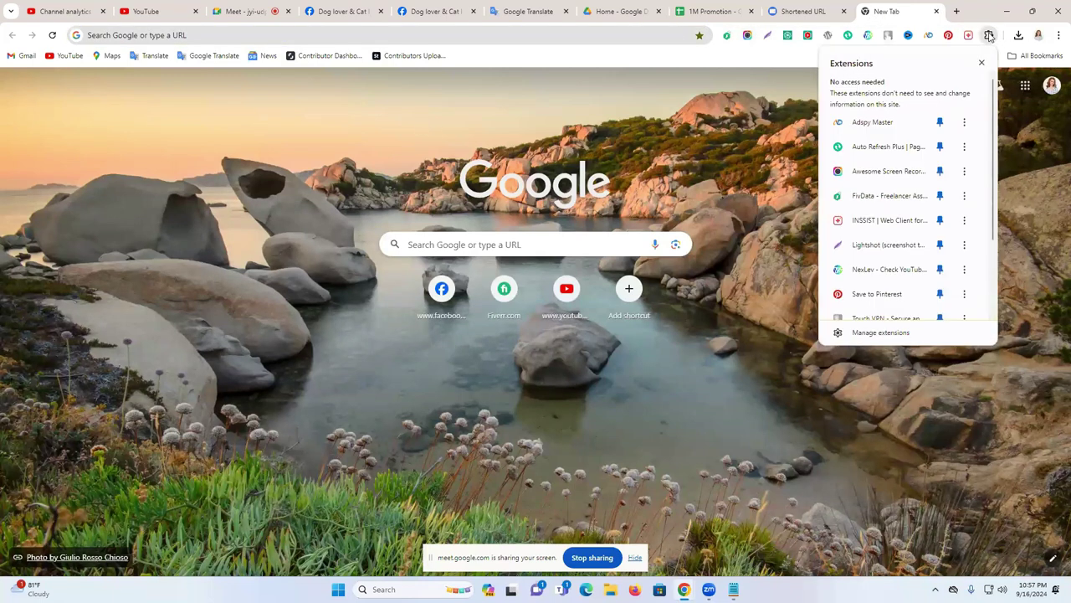
click(1058, 35)
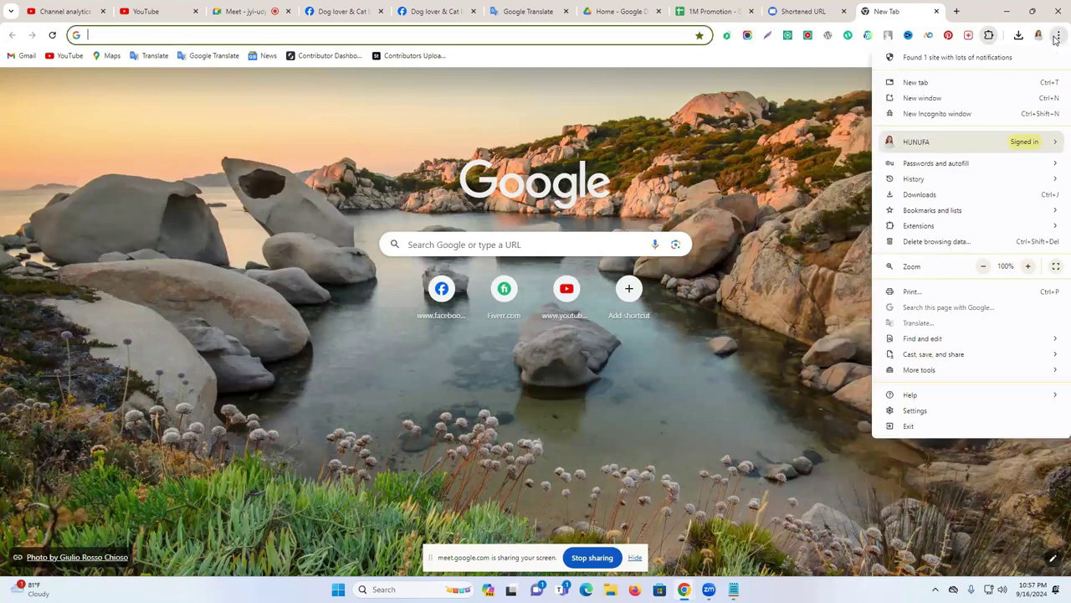
mouse_move(932, 229)
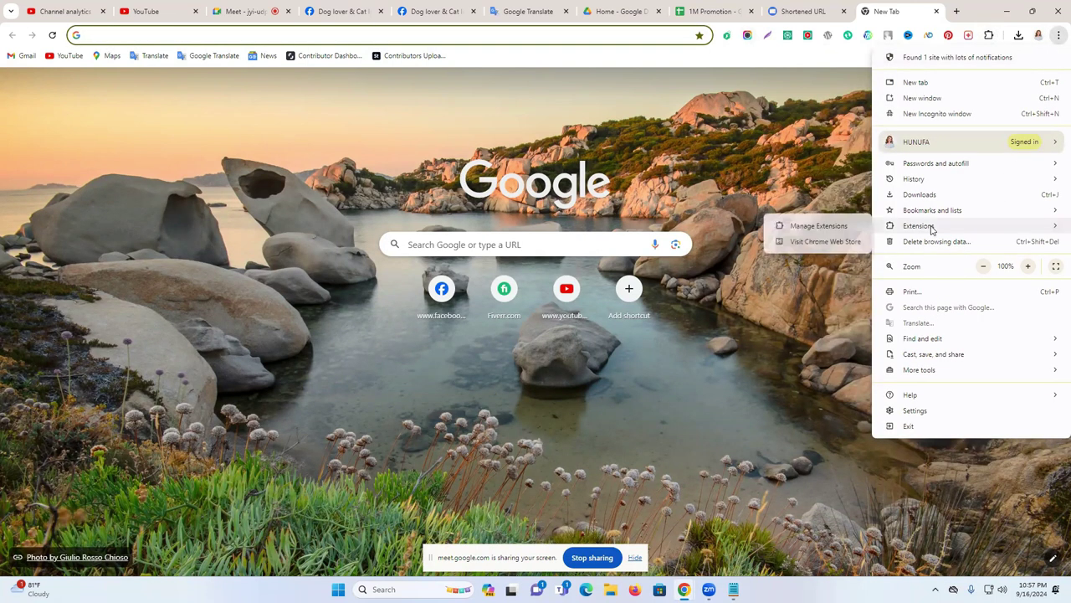
click(818, 227)
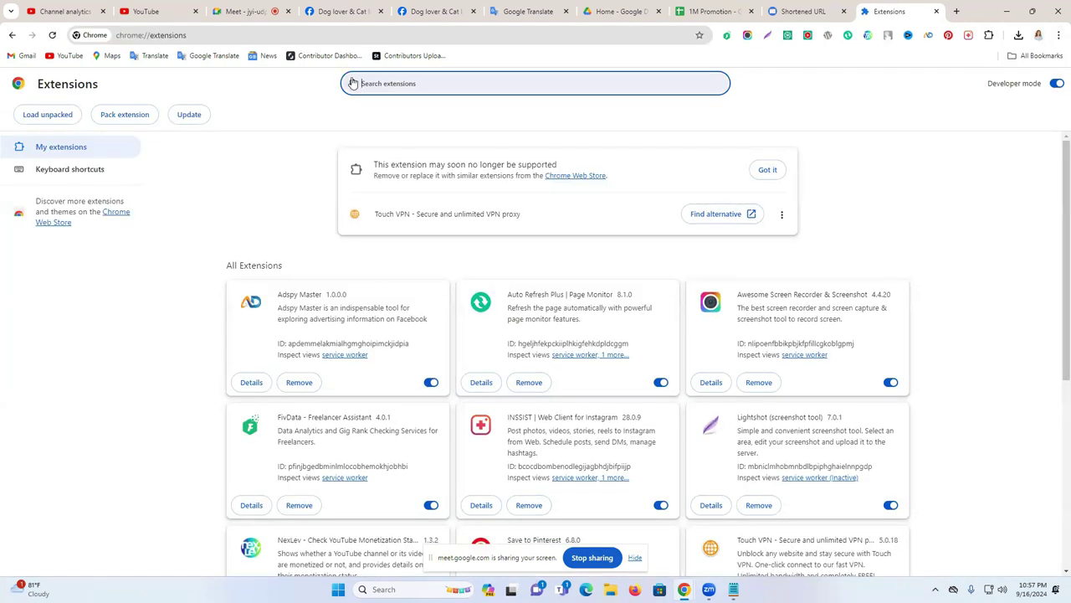
click(52, 223)
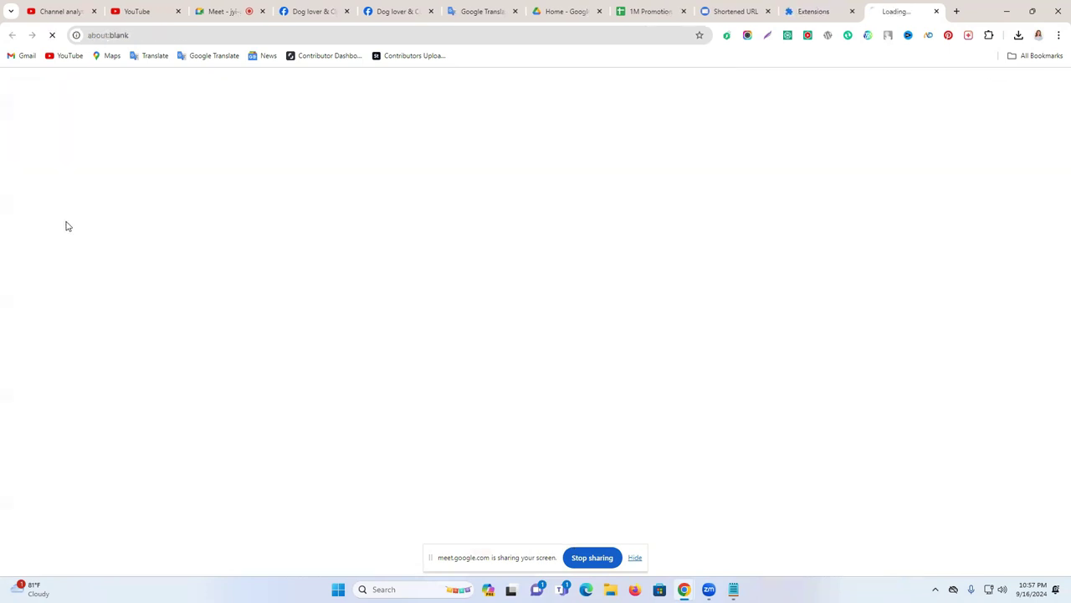
Search the Chrome Web Store for "ligh" and view the Lightshot (screenshot tool) extension page.
click(517, 88)
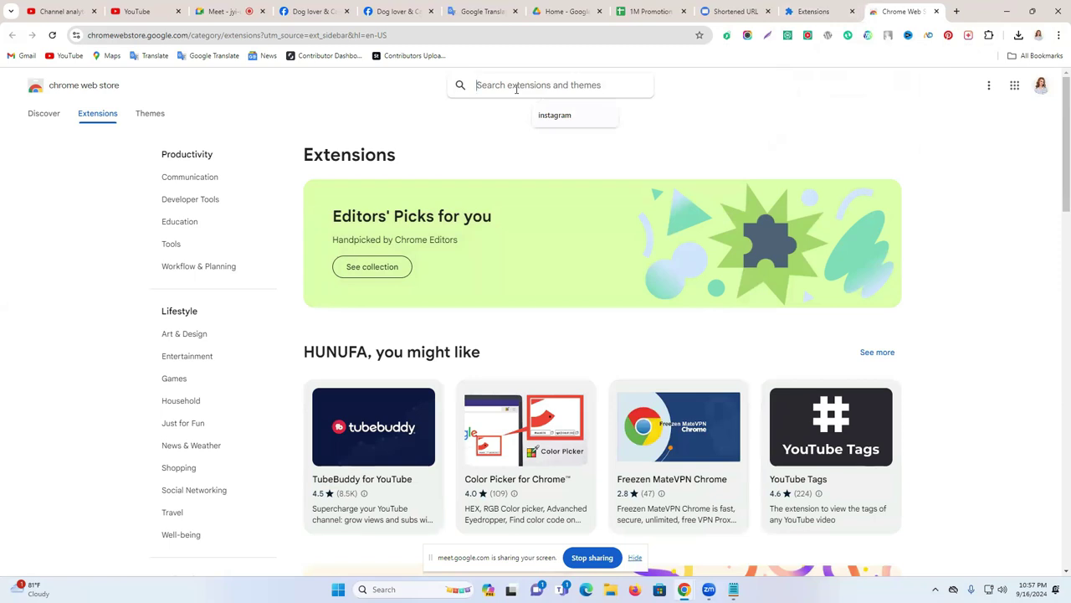
text(ligh)
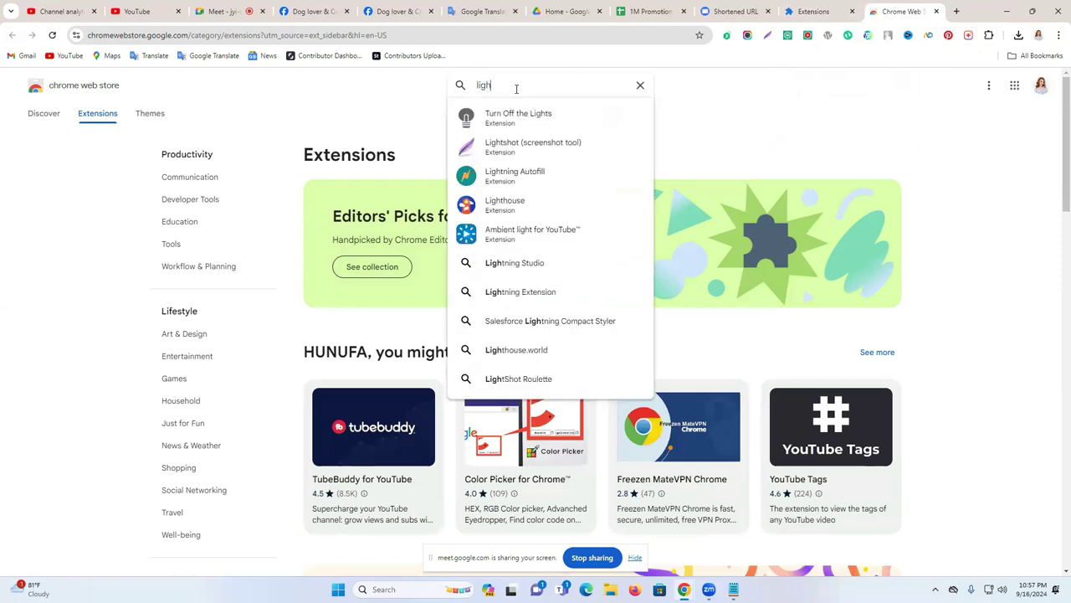
click(536, 150)
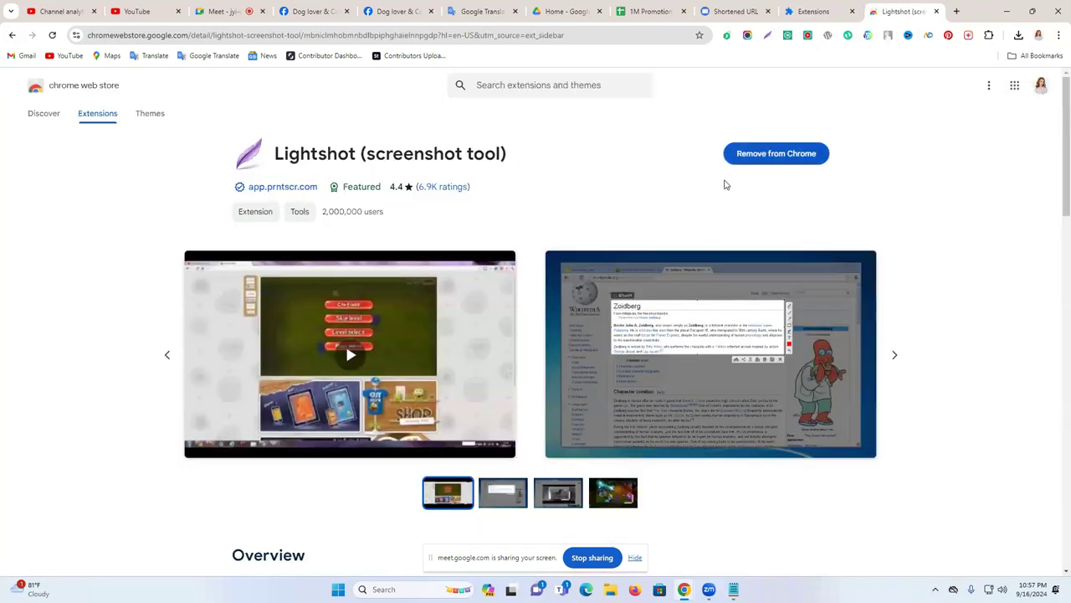
scroll(624, 261, down, 1)
scroll(623, 262, down, 1)
scroll(712, 201, up, 1)
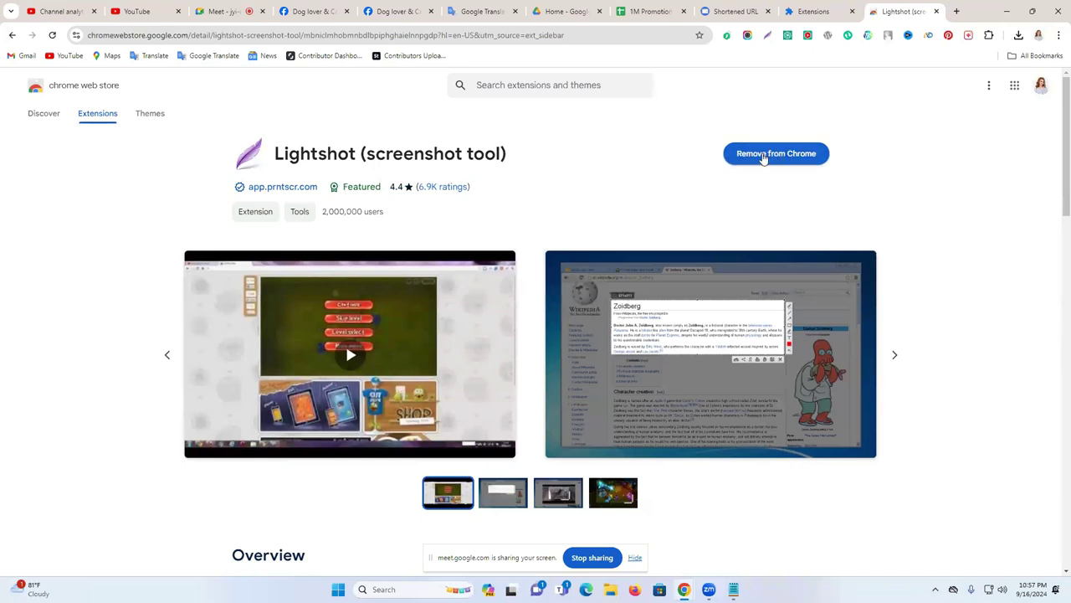
Check the browser's list of installed extensions for Lightshot and close its web store page.
click(988, 35)
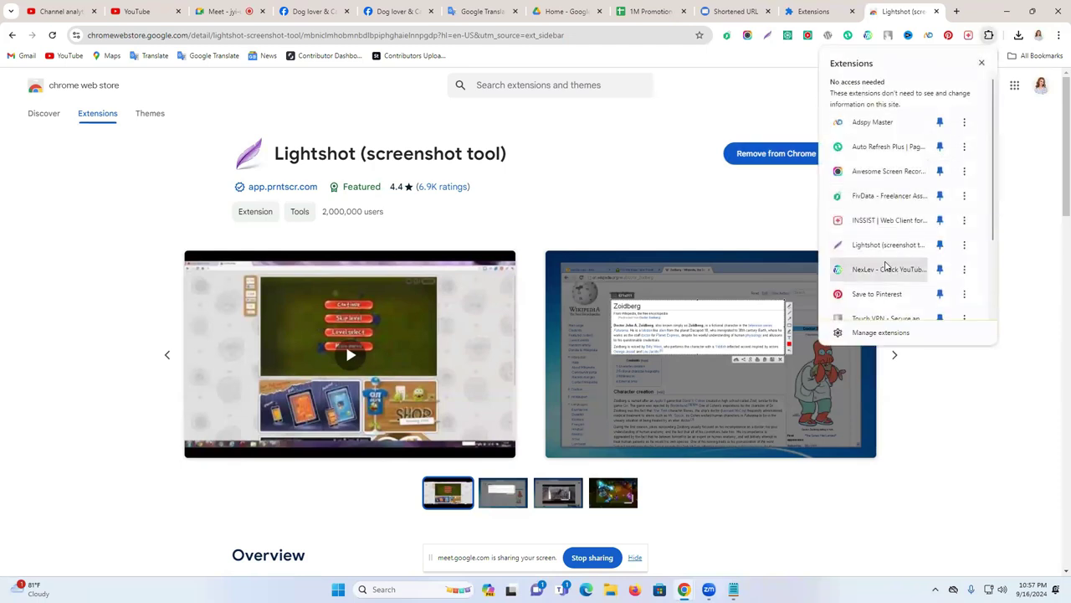
click(1033, 199)
click(937, 11)
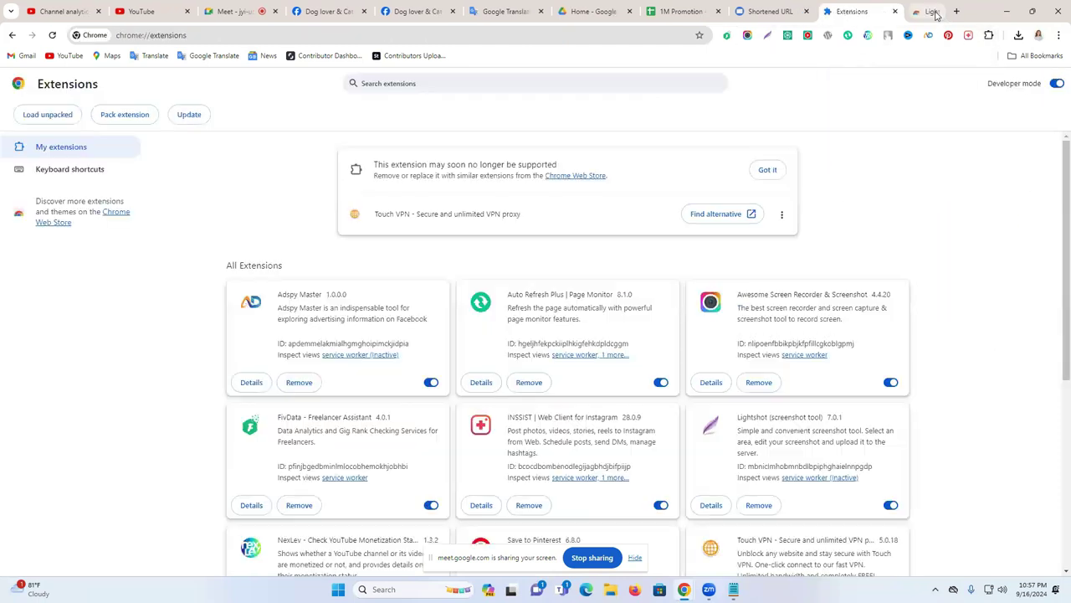
Capture the visible page of the Dog lover & Cat lover USA, Canada group, showing the cat sale post, with Lightshot.
click(937, 11)
click(495, 11)
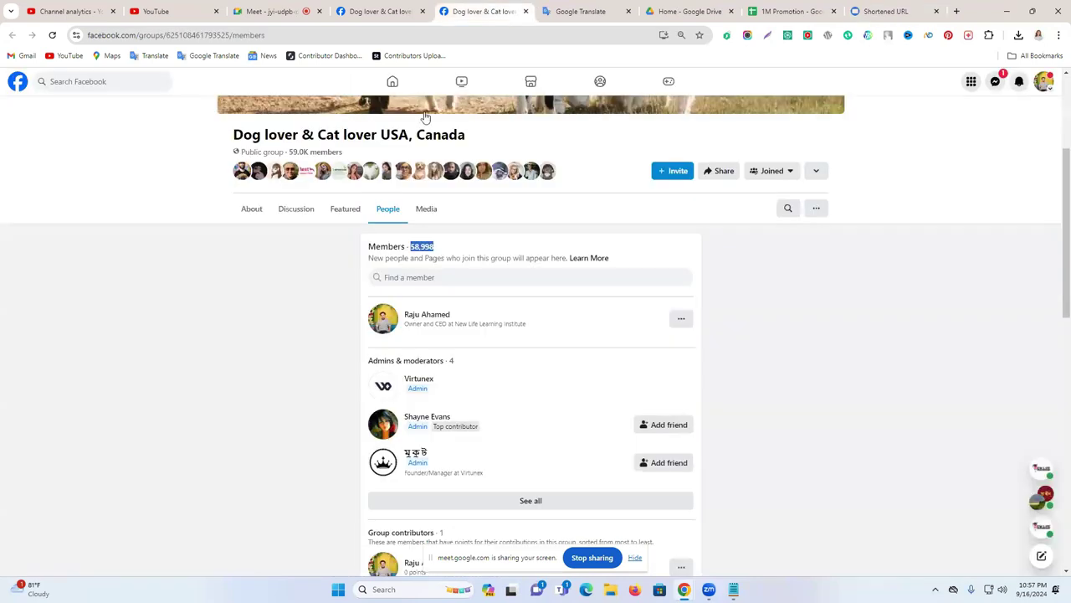
click(410, 12)
scroll(357, 363, down, 4)
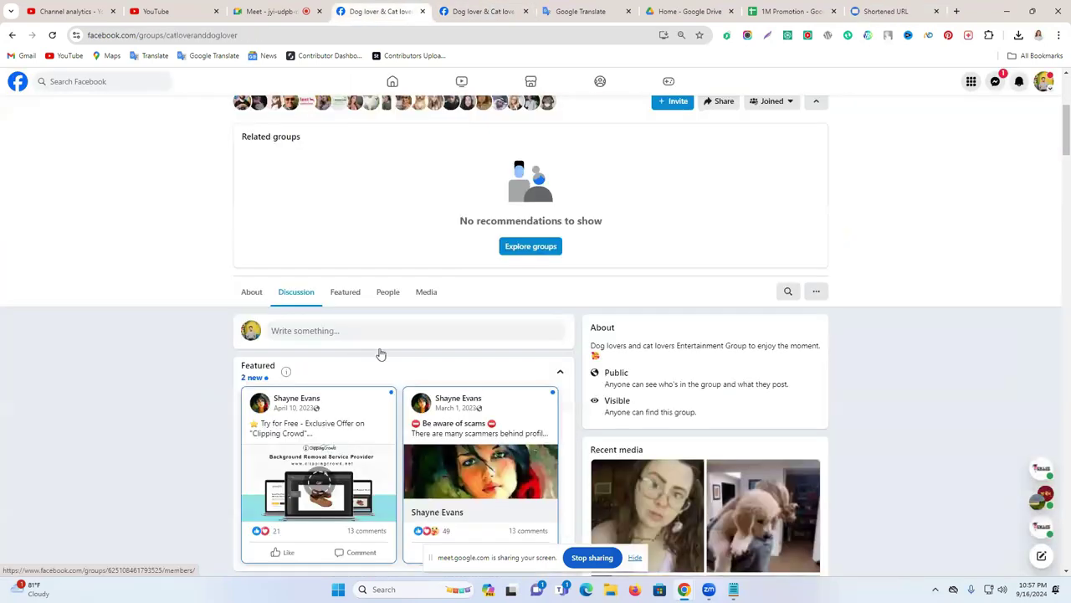
scroll(381, 354, down, 6)
scroll(299, 230, up, 1)
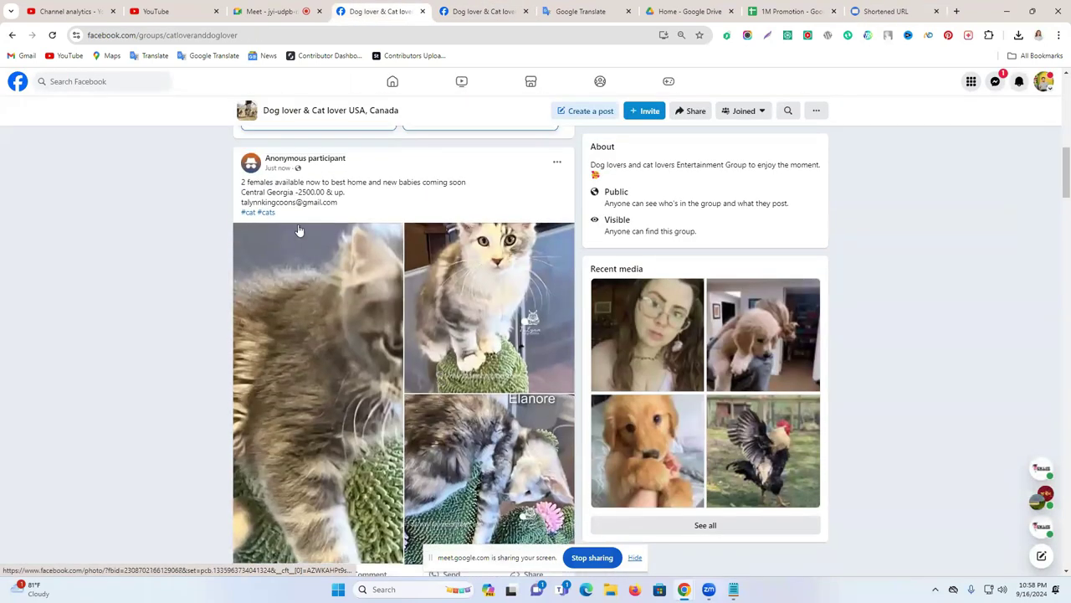
click(767, 37)
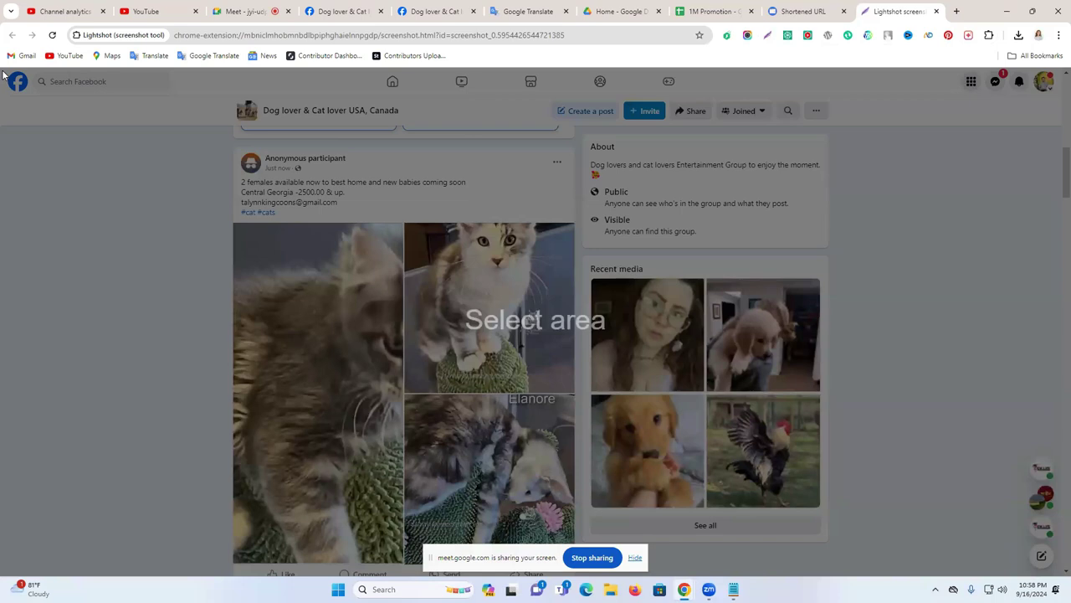
drag(2, 71, 1056, 585)
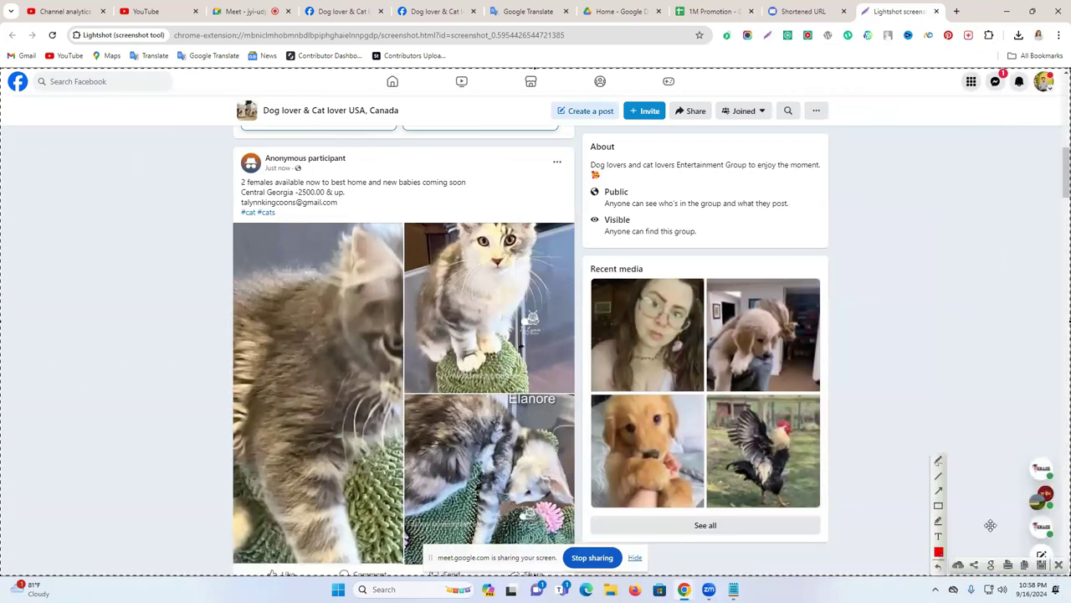
Mark the cat sale post in the capture with a red rectangle and add a red arrow pointing to its posting time.
click(939, 506)
drag(232, 151, 575, 552)
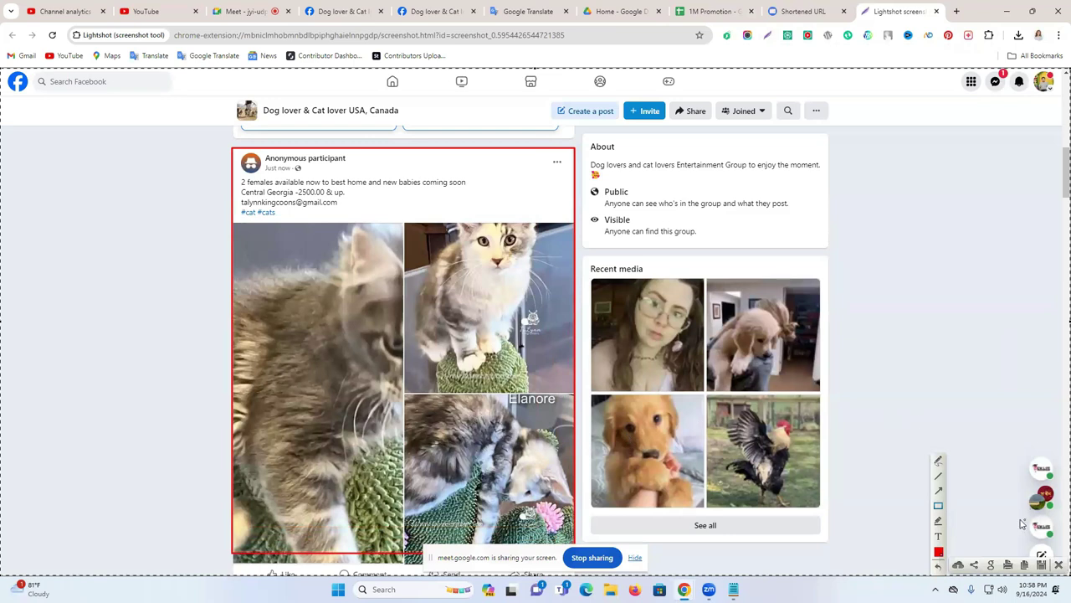
click(939, 491)
mouse_move(67, 388)
mouse_down()
mouse_move(287, 192)
mouse_move(281, 175)
mouse_up()
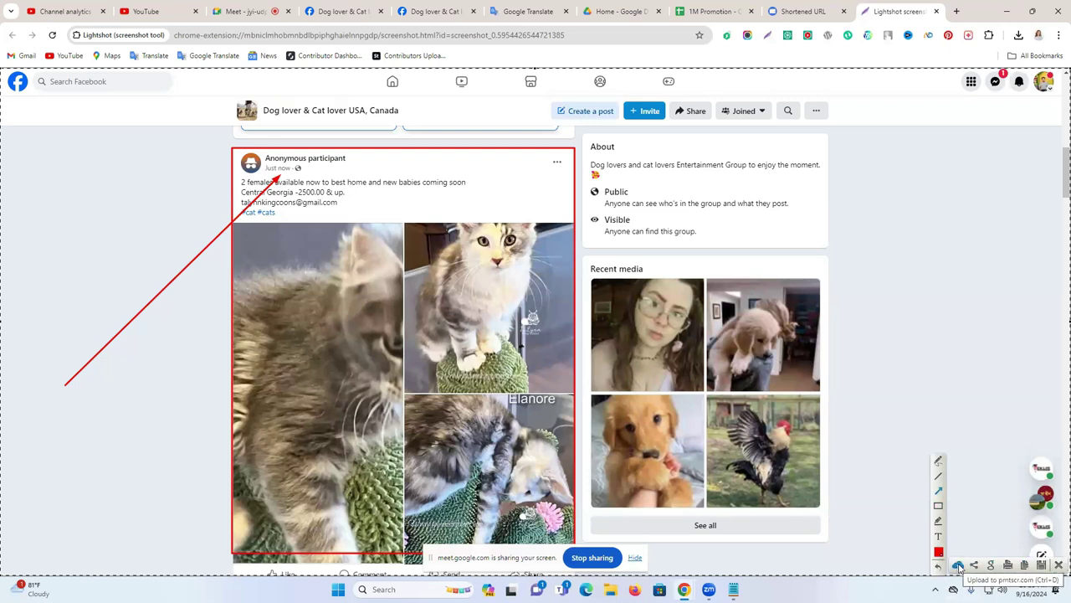
Upload the annotated screenshot to prnt.sc and paste its link into cell C2 of the 1M Promotion spreadsheet.
key(ctrl+w)
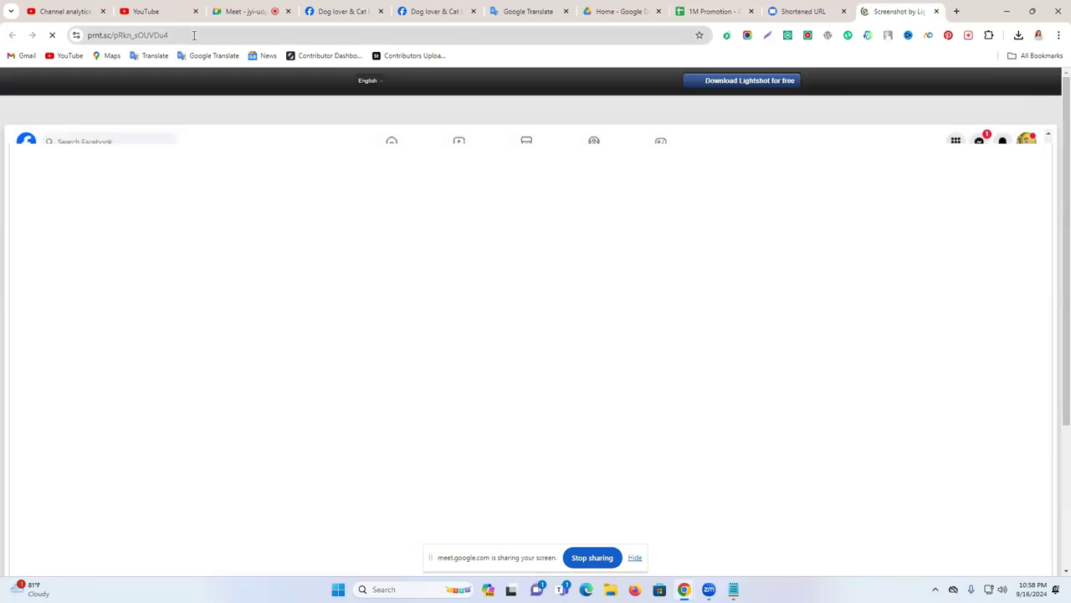
click(194, 35)
key(ctrl+c)
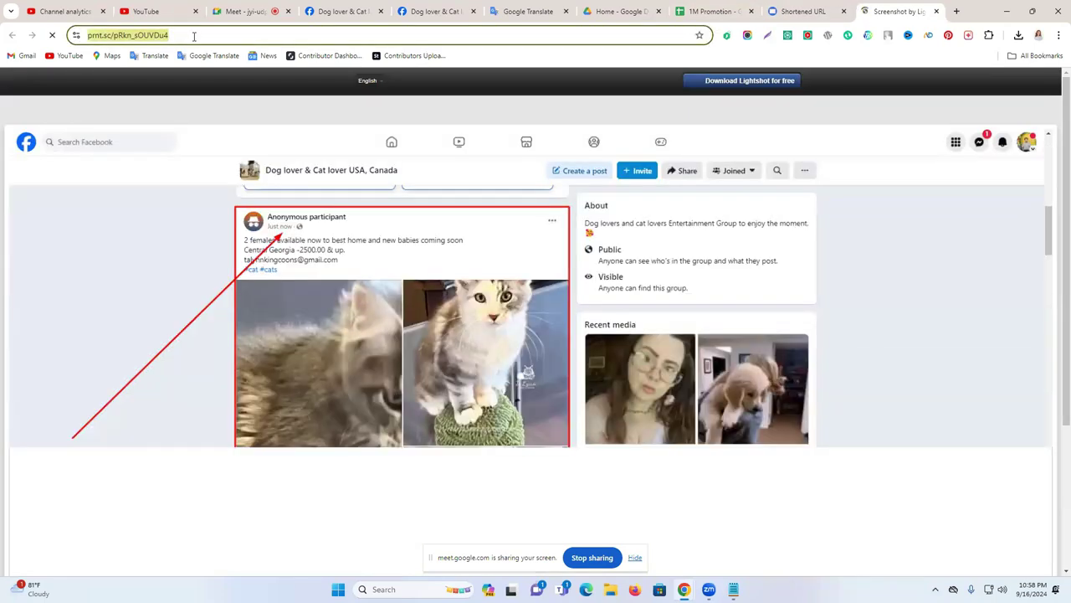
click(711, 11)
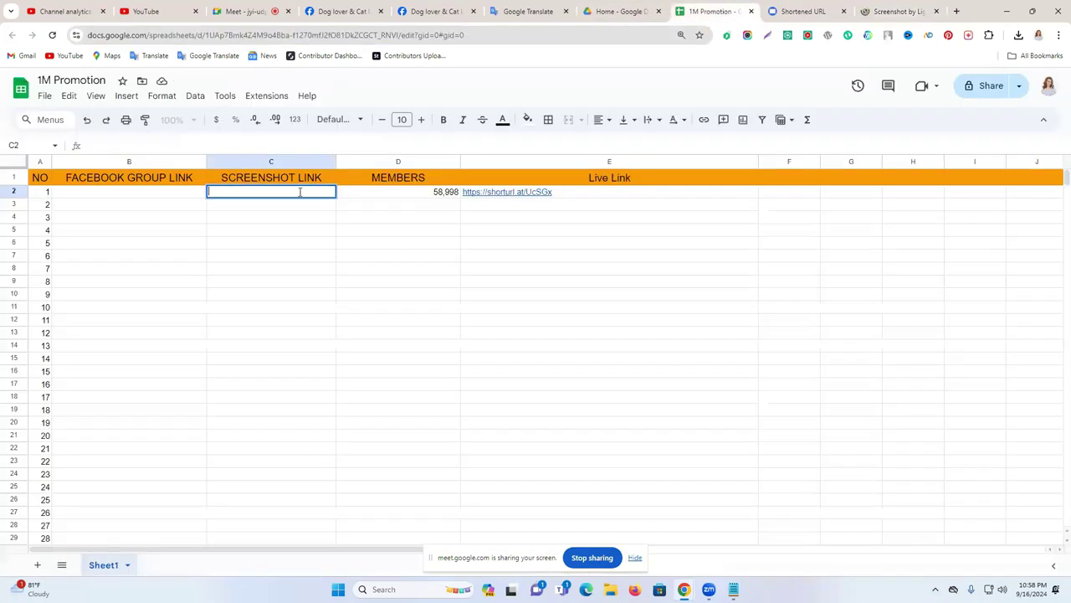
key(ctrl+v)
click(346, 239)
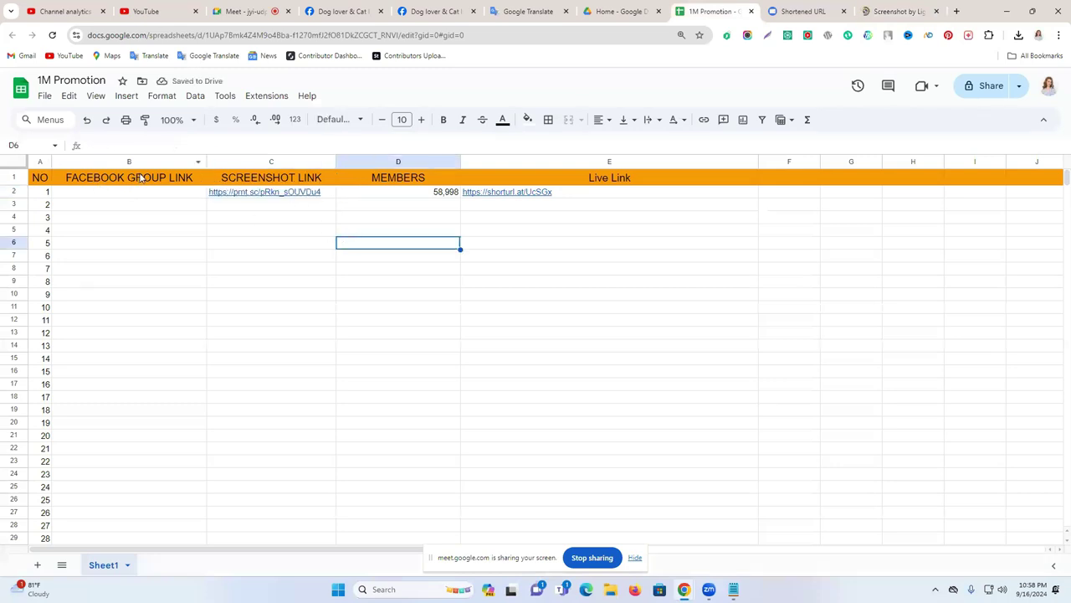
Copy the Dog lover & Cat lover USA, Canada group's address and paste it into cell B2 of the 1M Promotion spreadsheet.
click(433, 11)
click(358, 9)
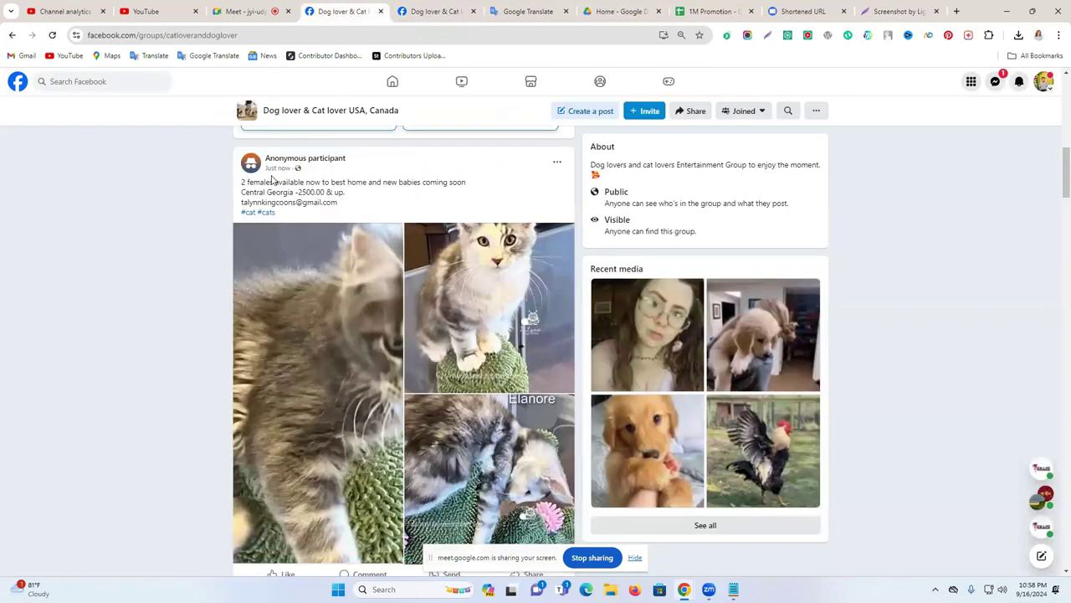
scroll(274, 239, up, 10)
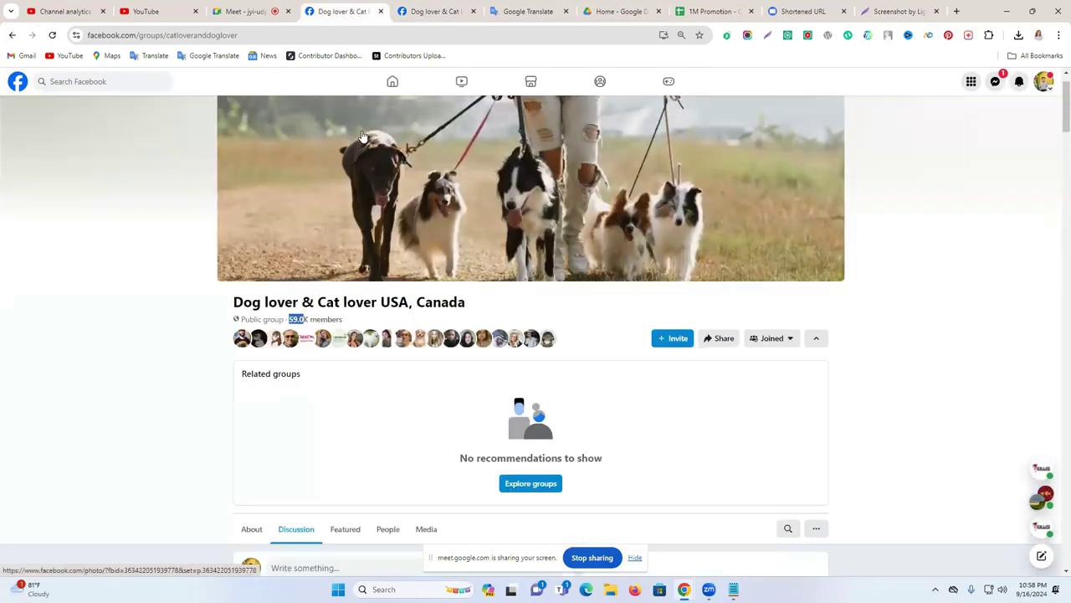
scroll(251, 193, up, 1)
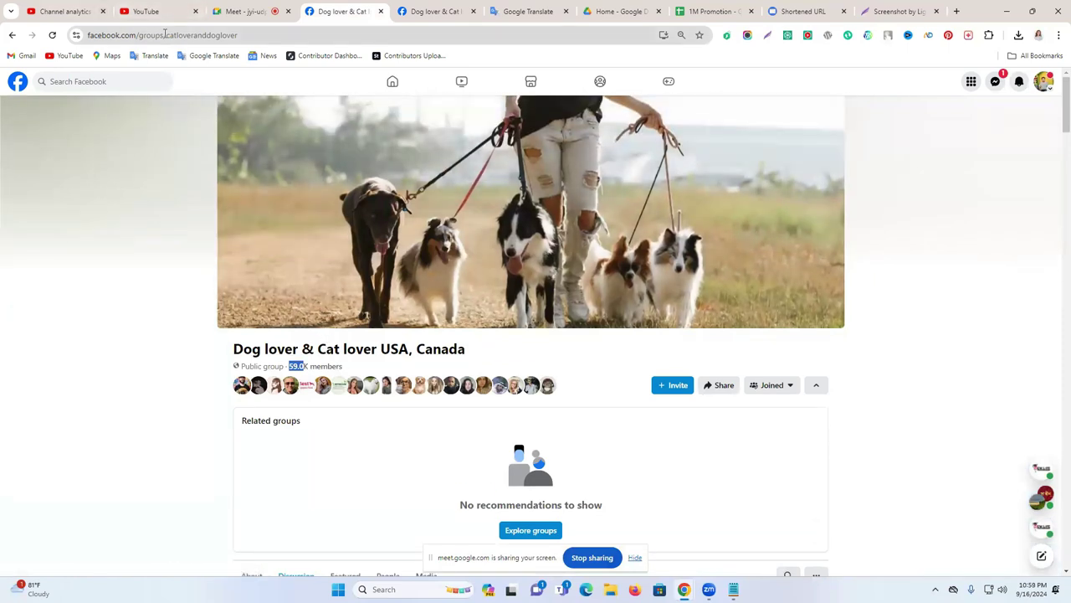
click(165, 35)
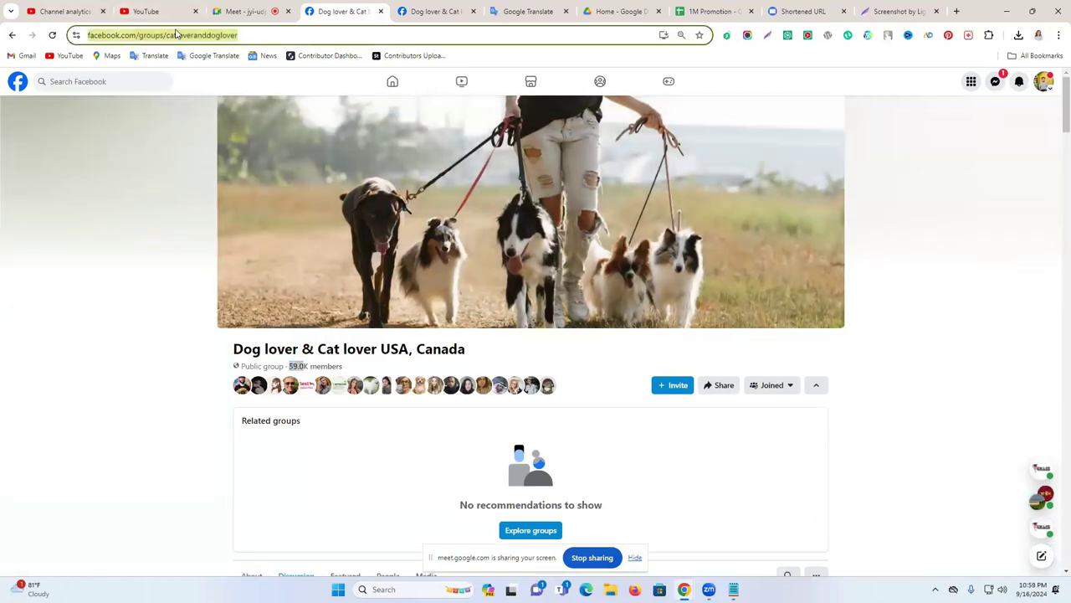
click(712, 11)
click(173, 198)
key(ctrl+v)
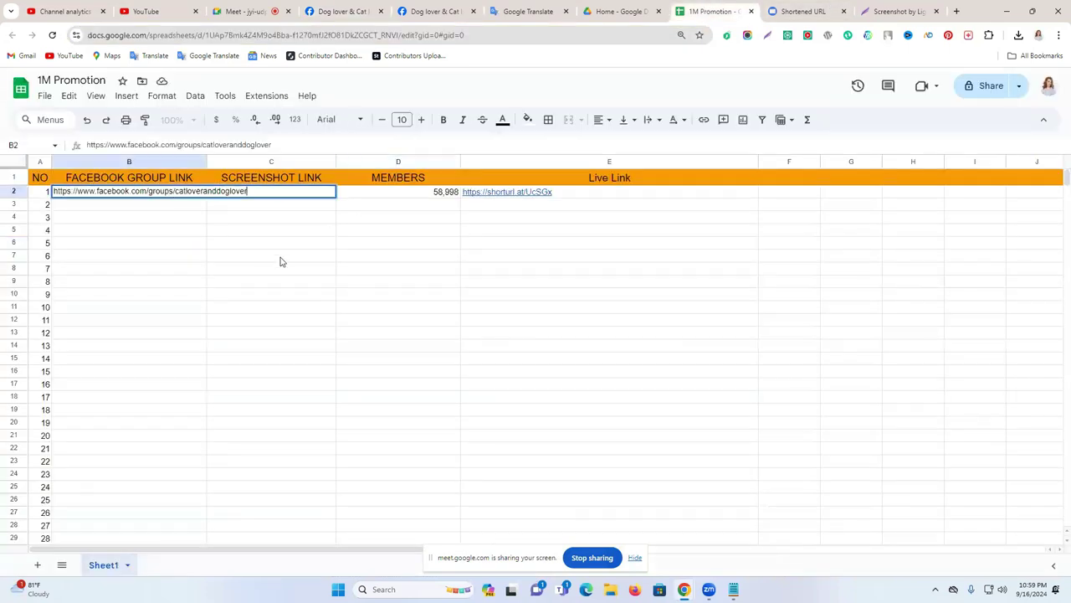
click(281, 261)
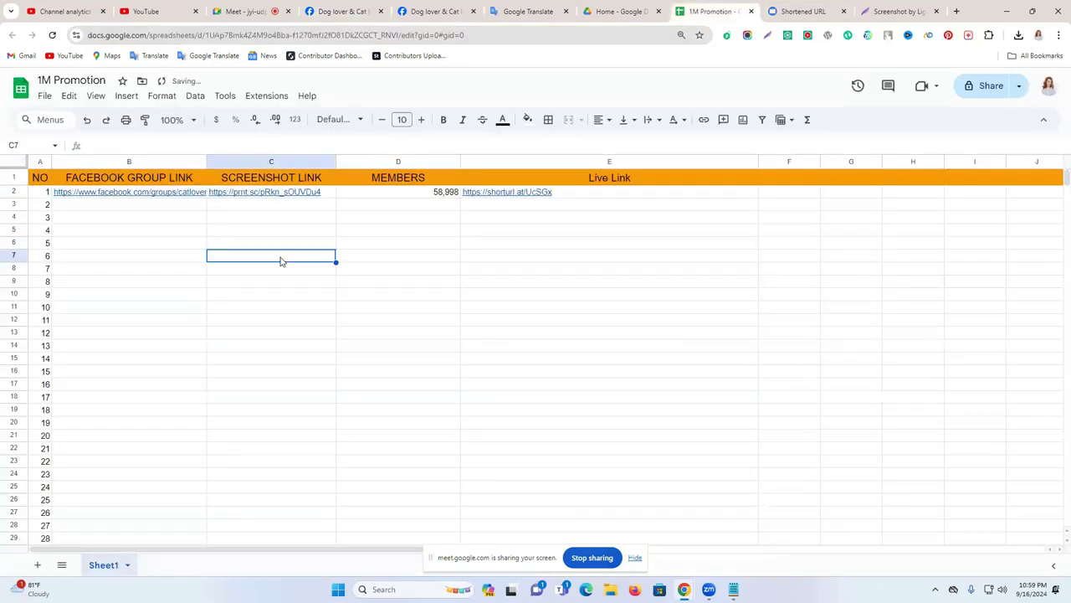
Close the Short URL page and the uploaded screenshot page, keeping the 1M Promotion spreadsheet open.
double_click(436, 192)
click(493, 218)
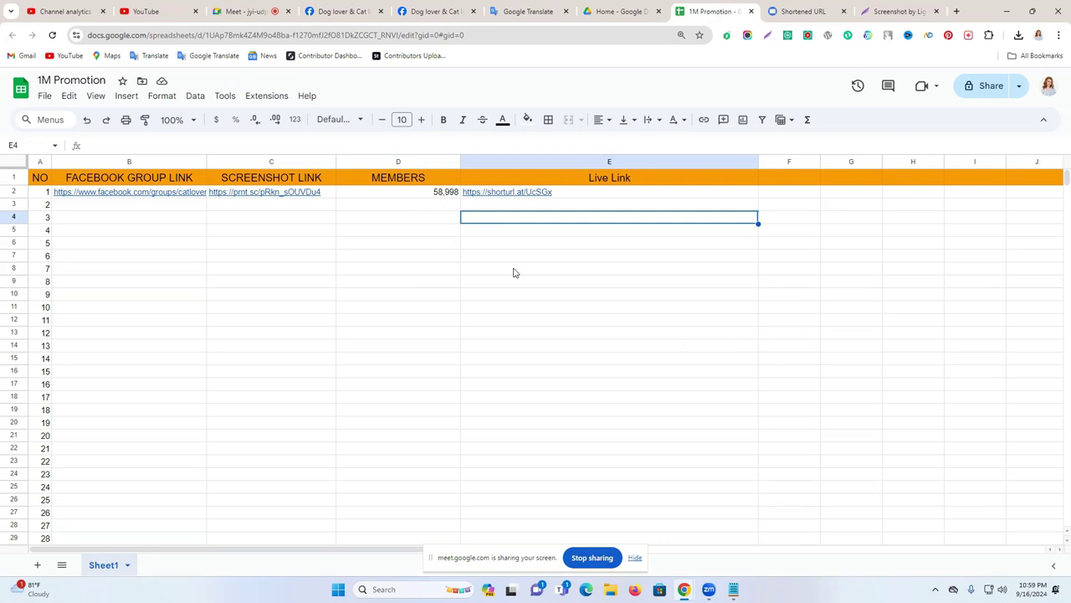
click(824, 11)
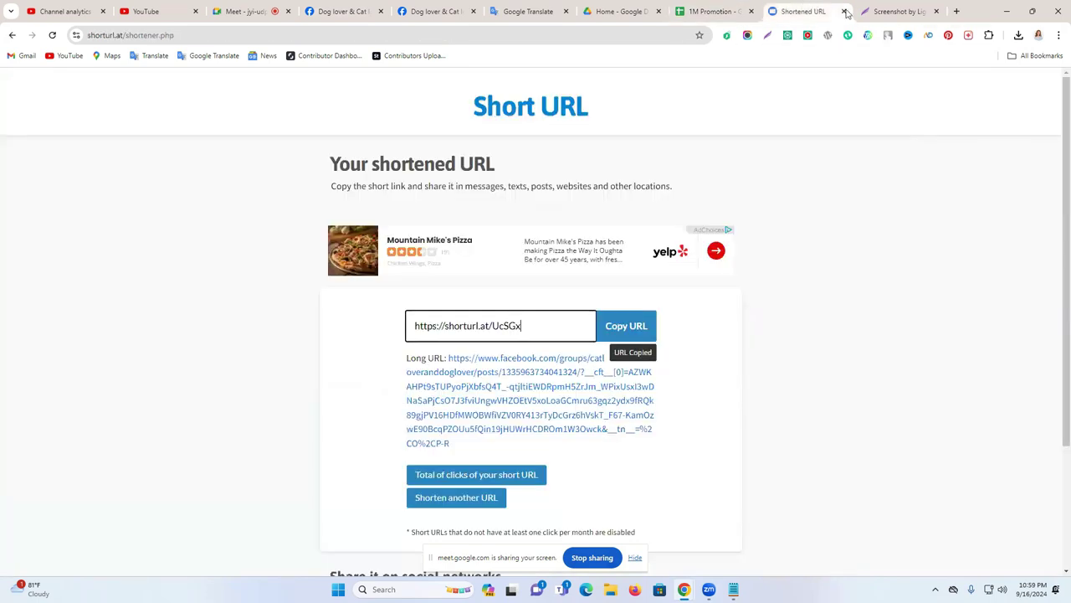
click(844, 10)
click(844, 10)
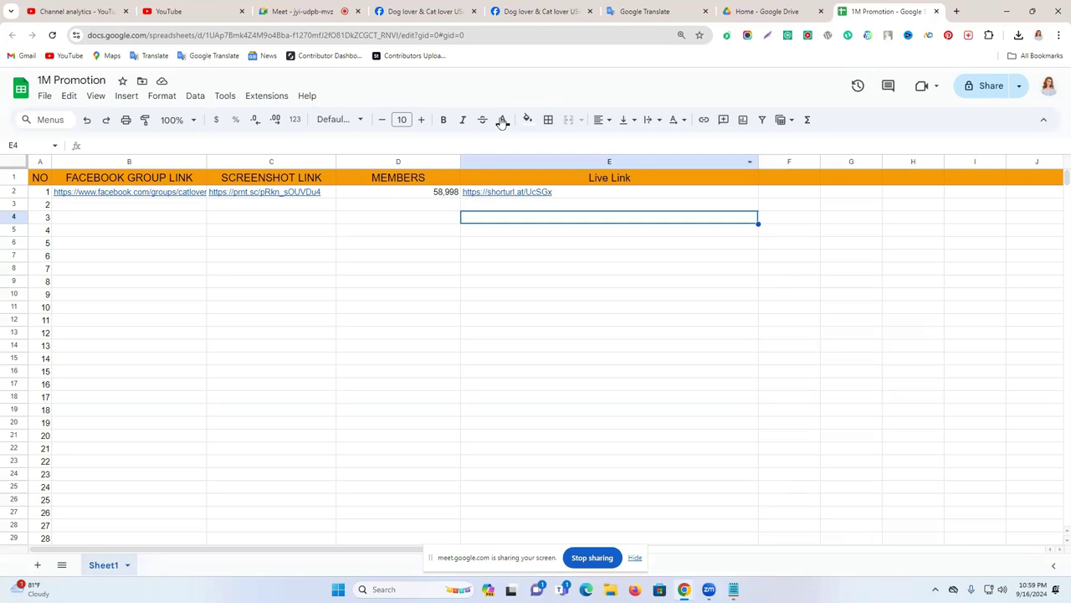
Return to the Facebook group search results for "cat group in usa" and look through the other groups listed.
click(431, 11)
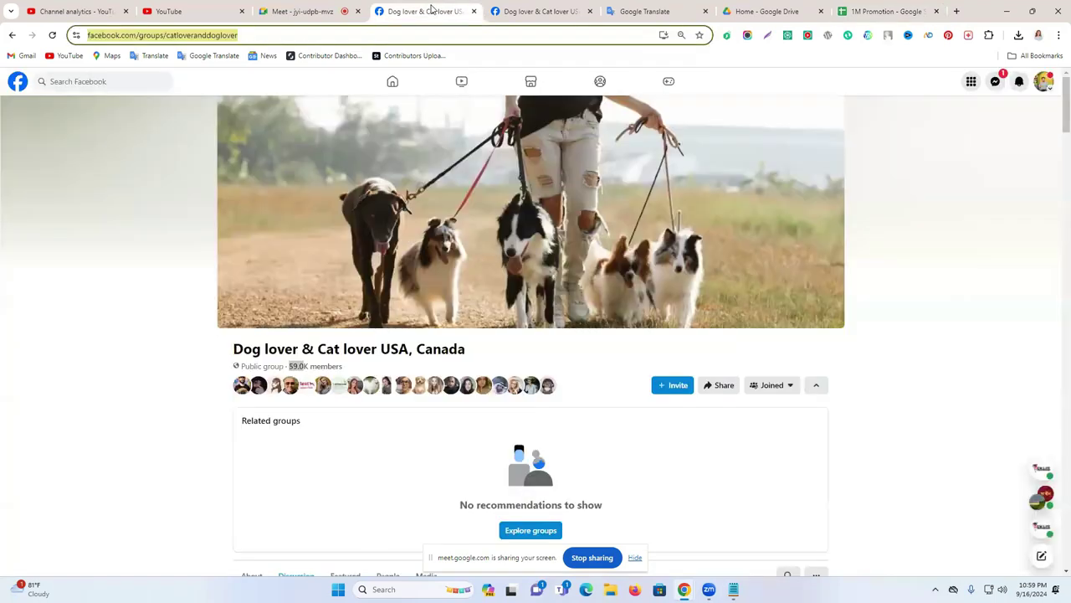
click(12, 35)
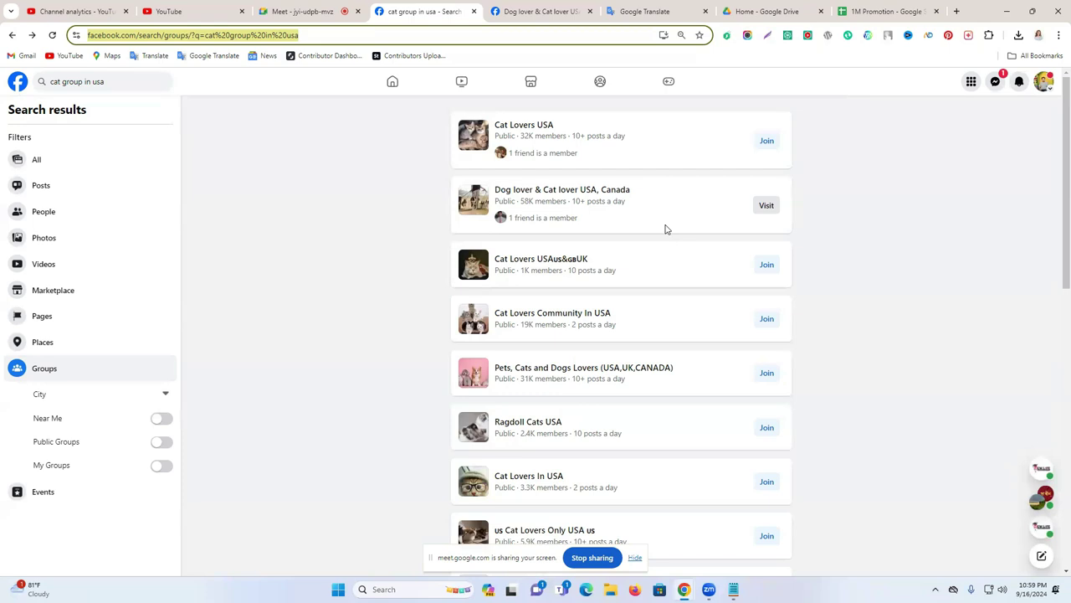
scroll(666, 228, down, 1)
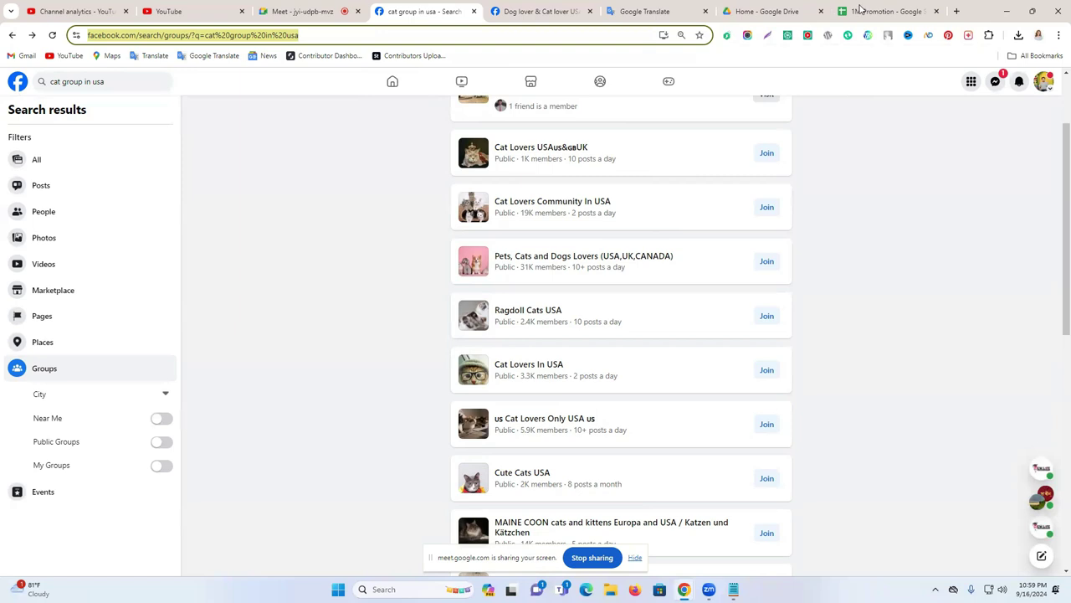
click(1005, 81)
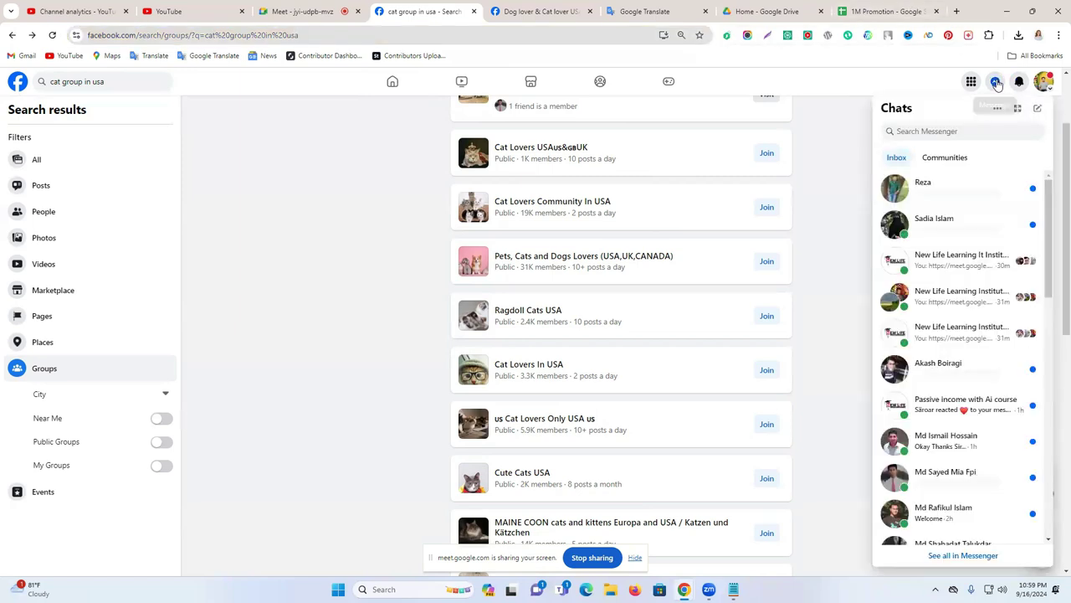
click(866, 125)
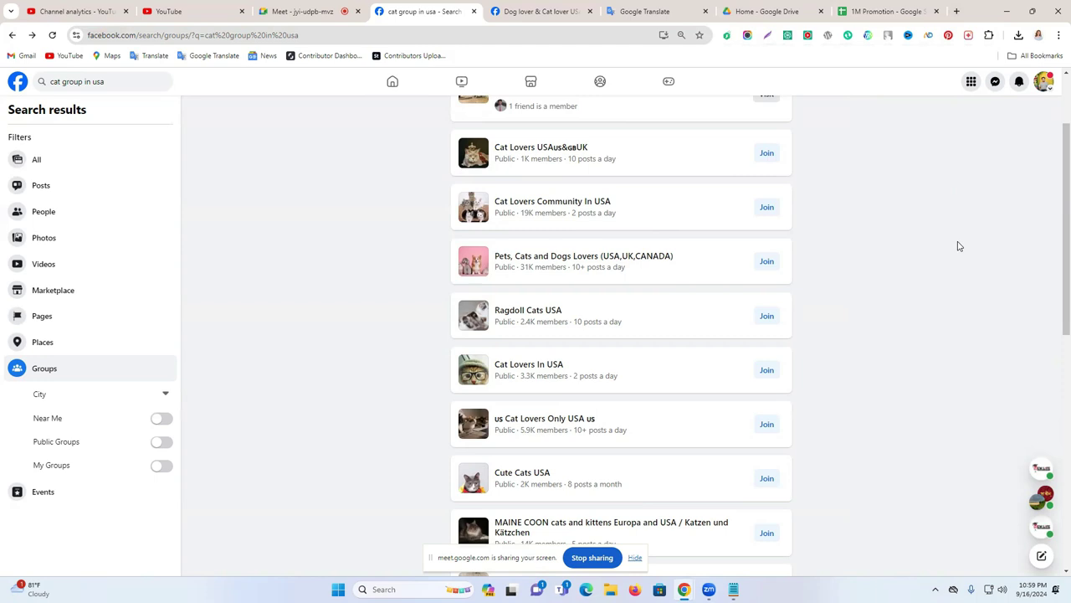
click(995, 81)
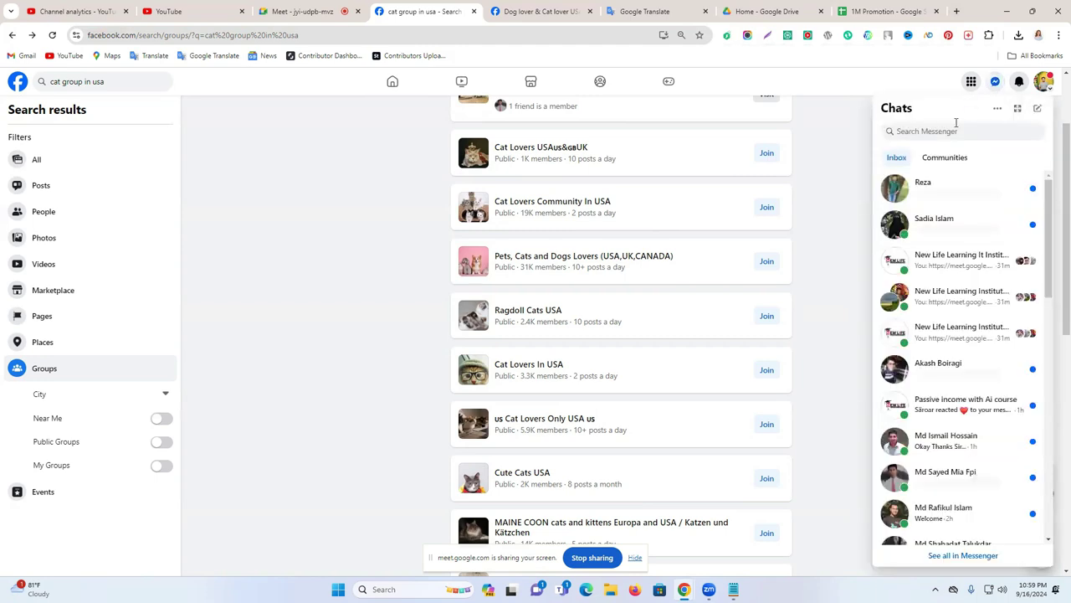
click(995, 82)
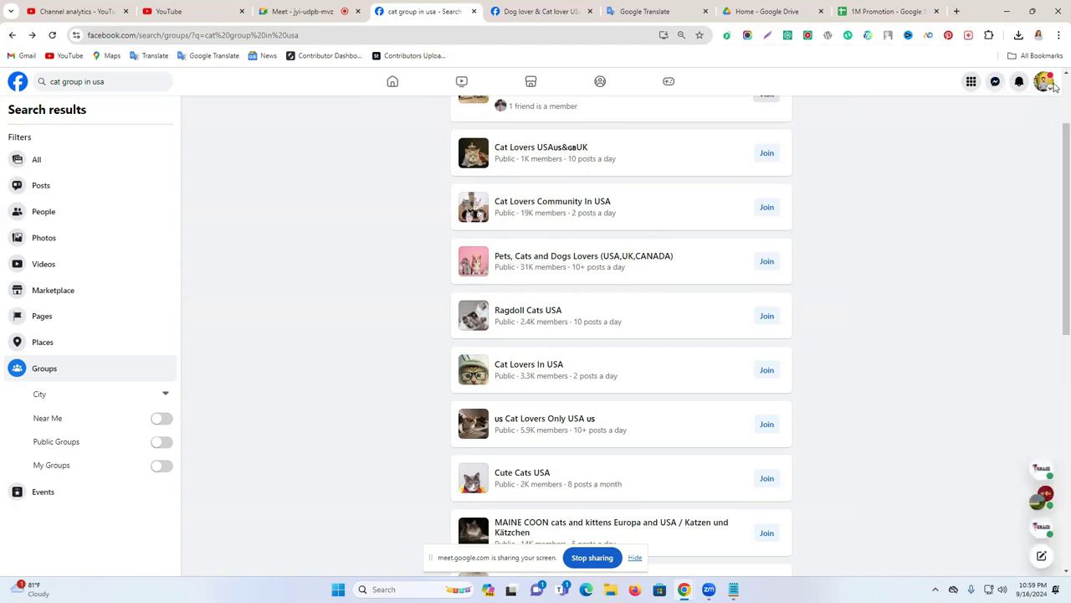
click(995, 83)
click(840, 168)
click(871, 10)
click(810, 9)
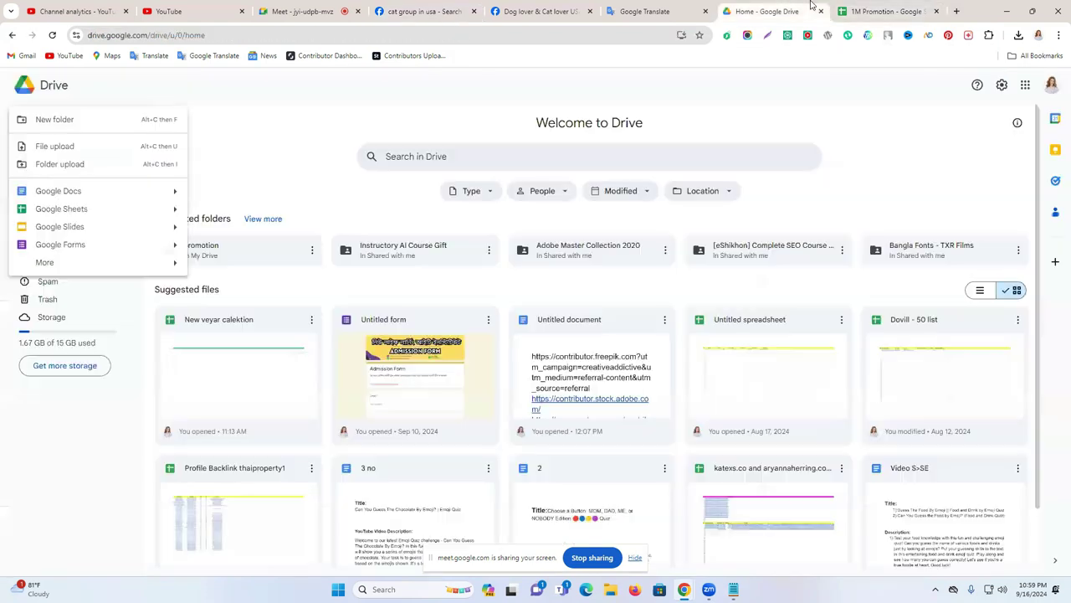
Set the 1M Promotion spreadsheet's general access to anyone with the link as Editor and copy its share link.
click(886, 11)
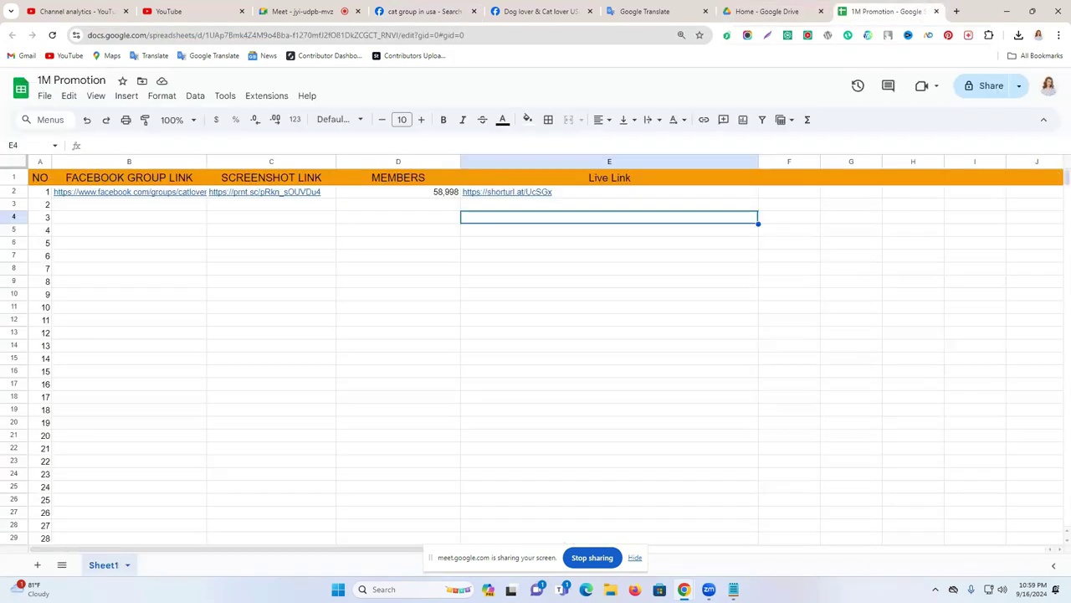
click(983, 87)
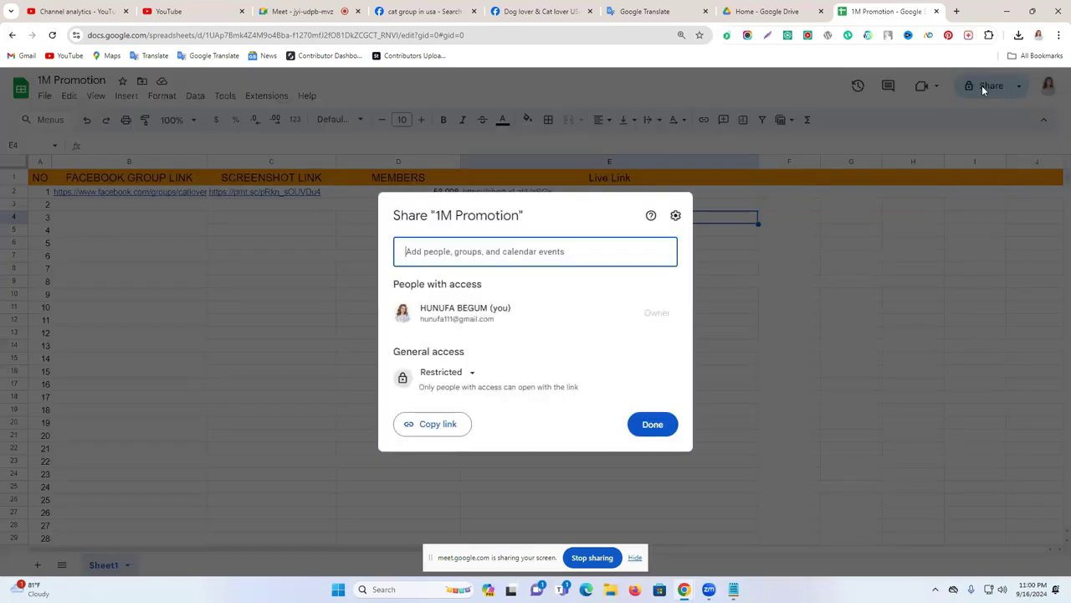
click(471, 375)
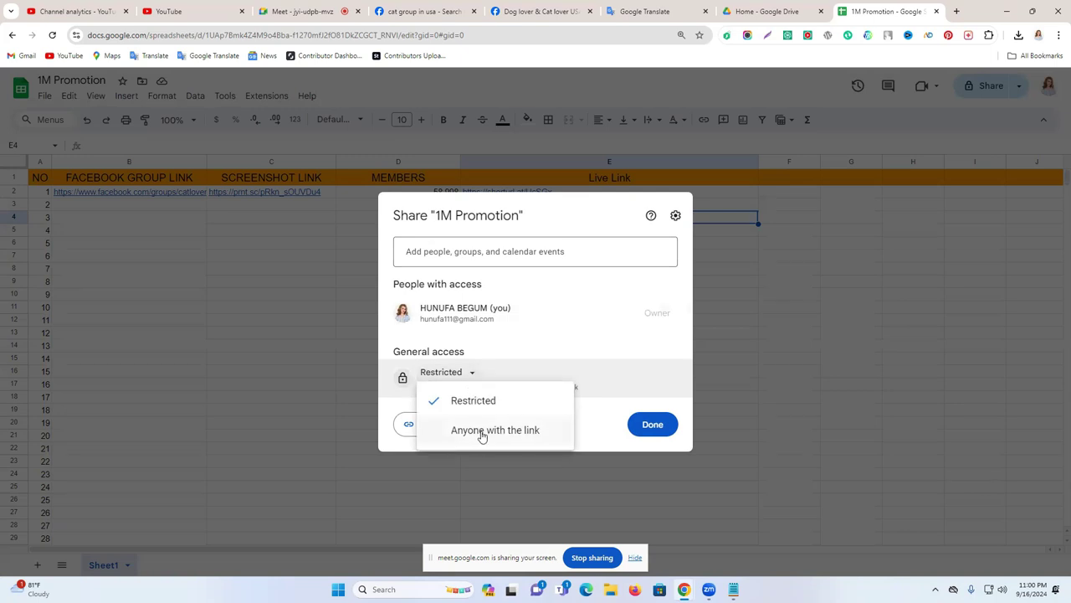
click(514, 432)
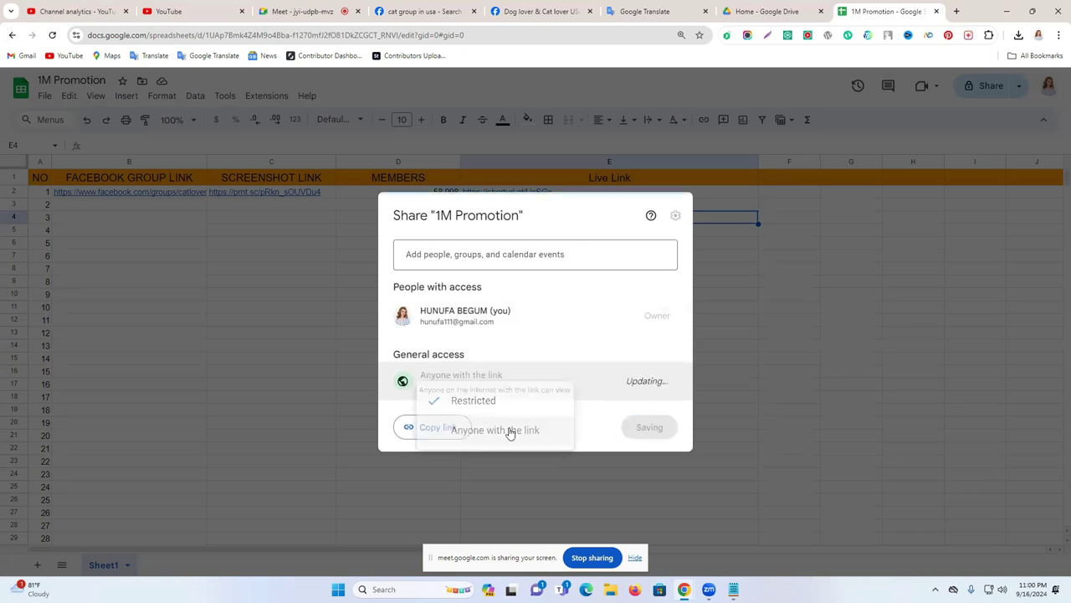
click(637, 378)
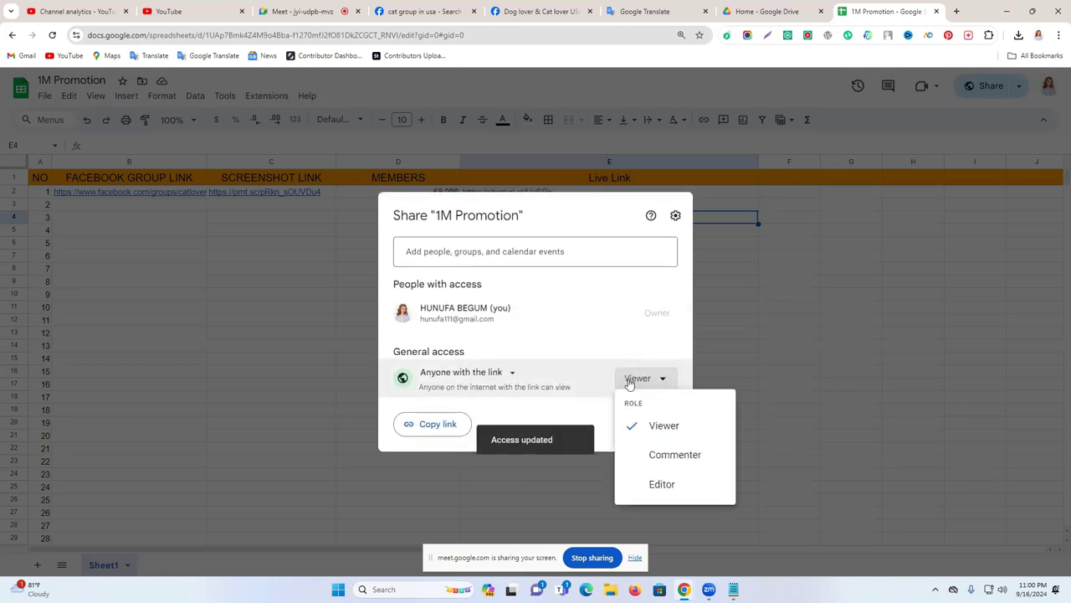
click(658, 487)
click(658, 488)
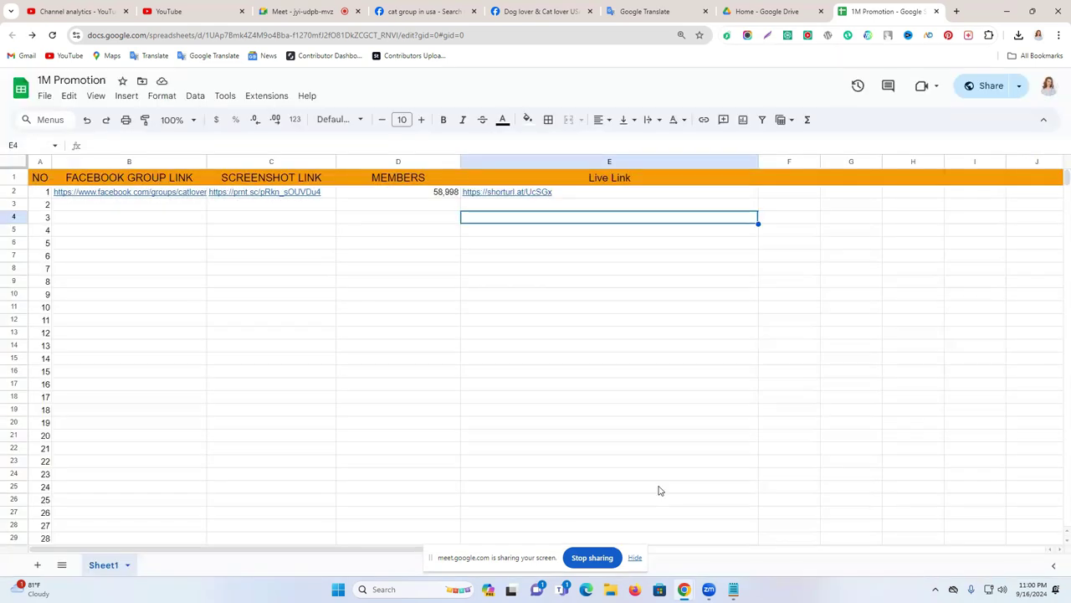
click(987, 87)
click(435, 429)
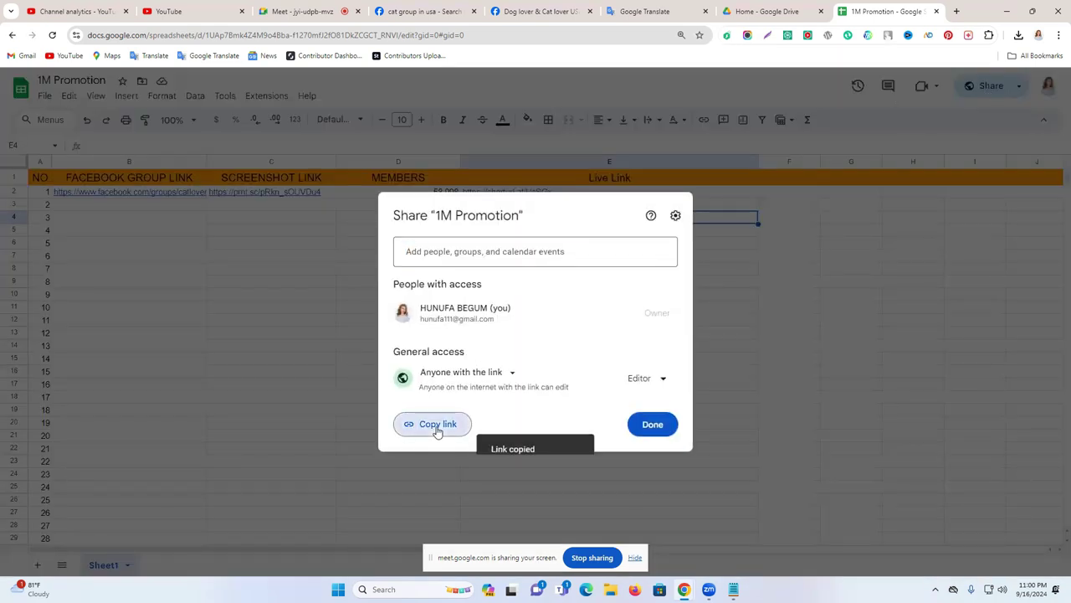
Close the spreadsheet's sharing dialog and the Dog lover & Cat lover USA, Canada members page, returning to the "cat group in usa" search results.
click(876, 251)
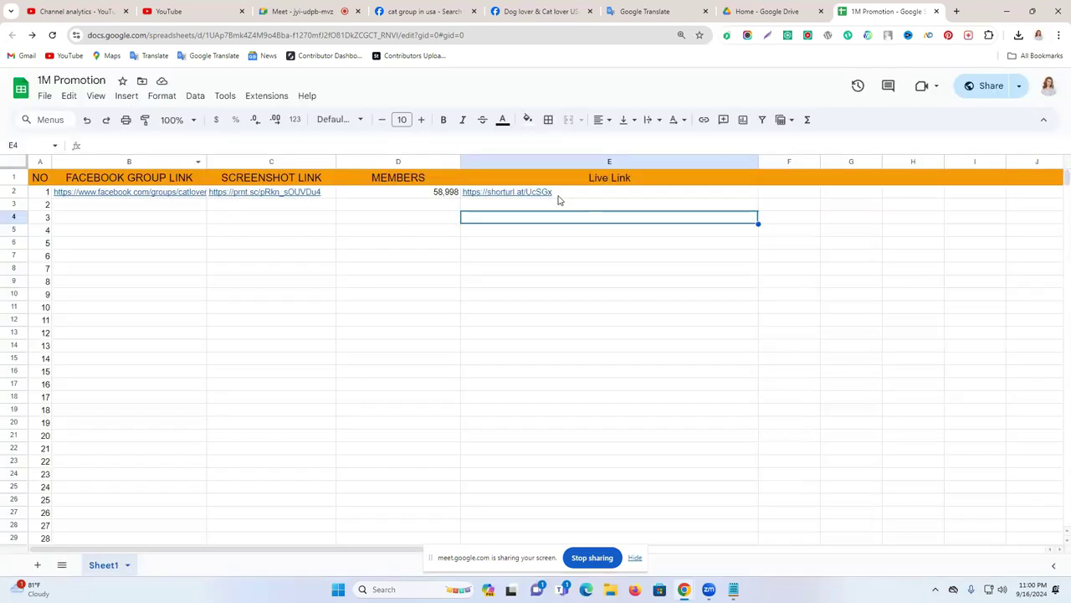
click(553, 6)
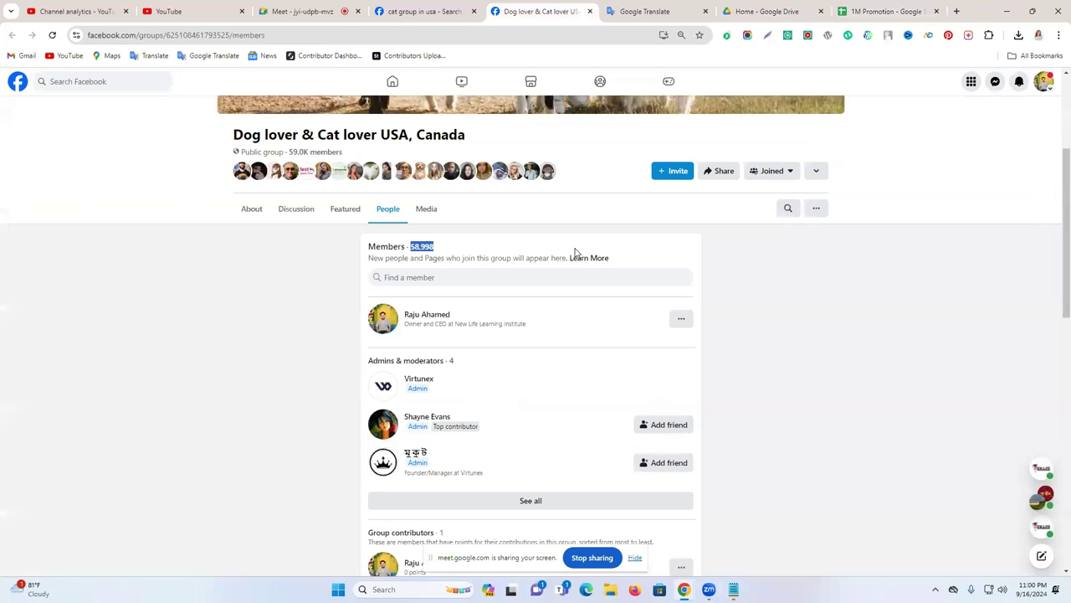
scroll(575, 251, up, 1)
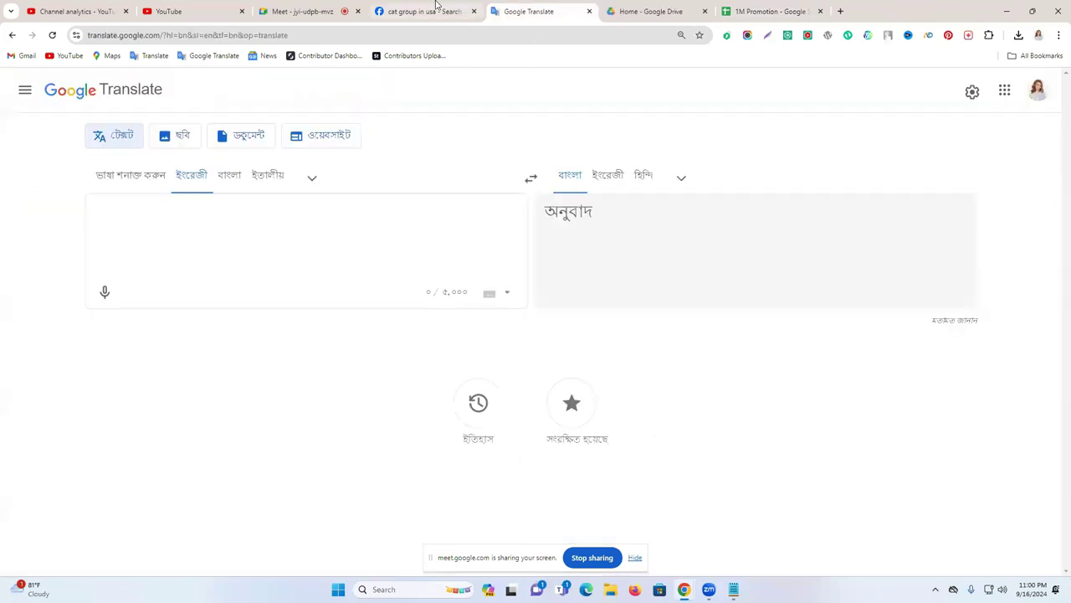
click(435, 11)
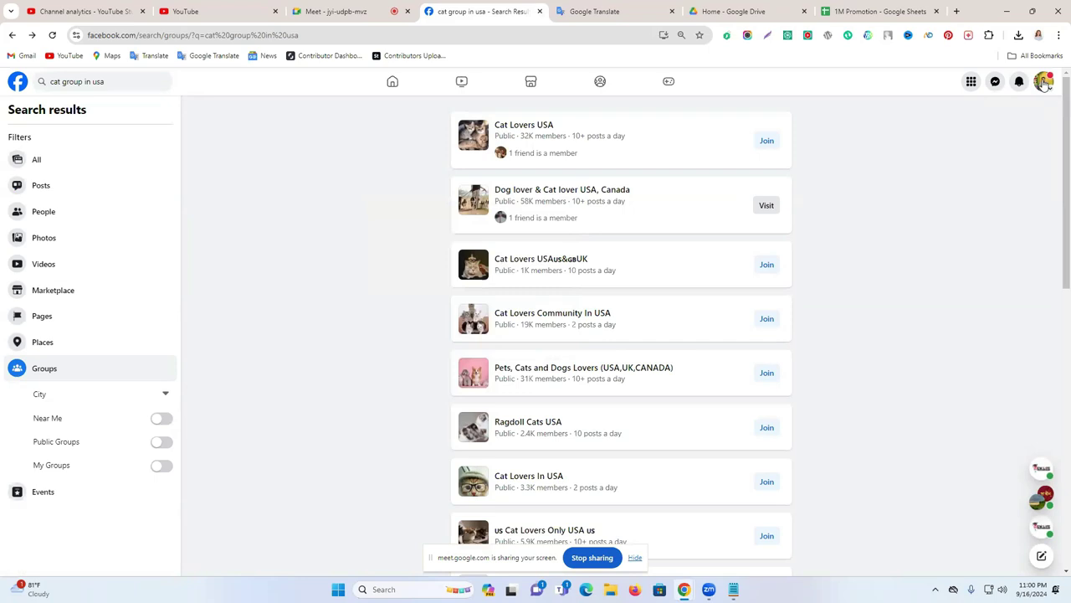
Open the signed-in account's own Facebook profile page from the group search results.
mouse_move(528, 128)
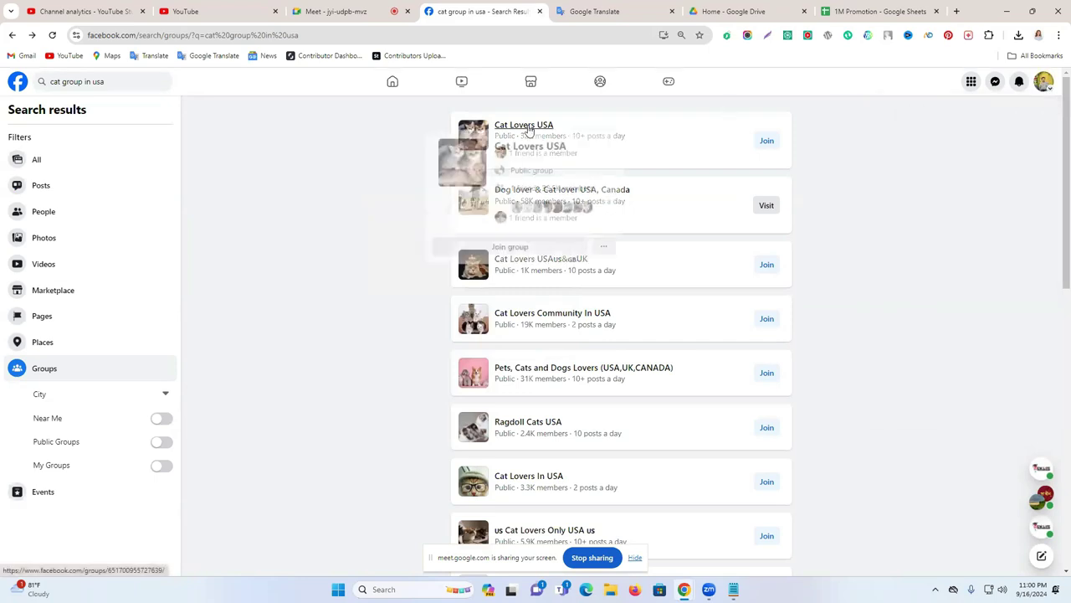
click(1044, 81)
click(952, 118)
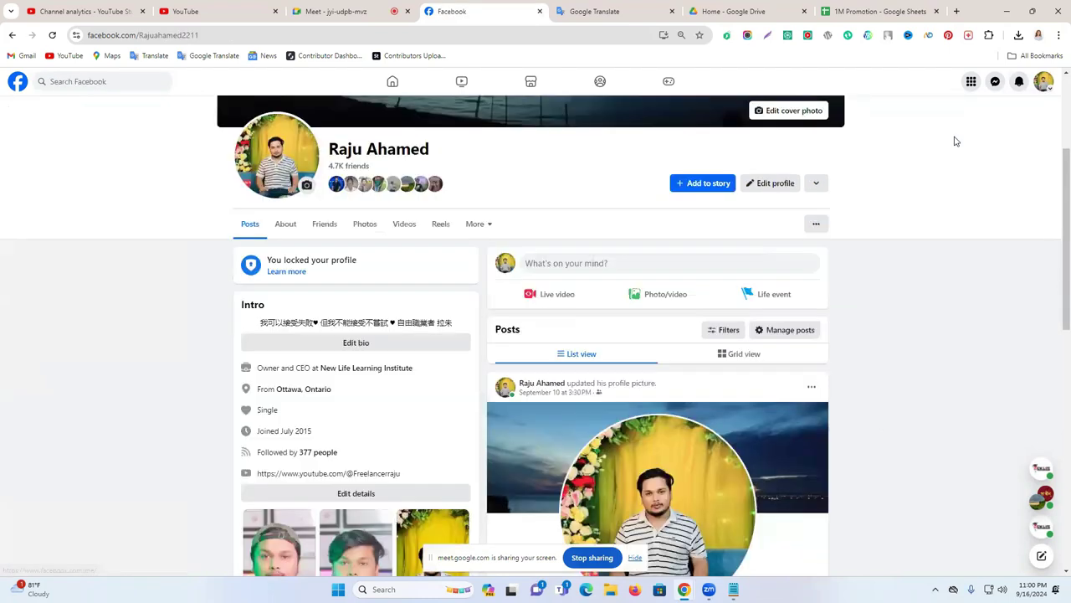